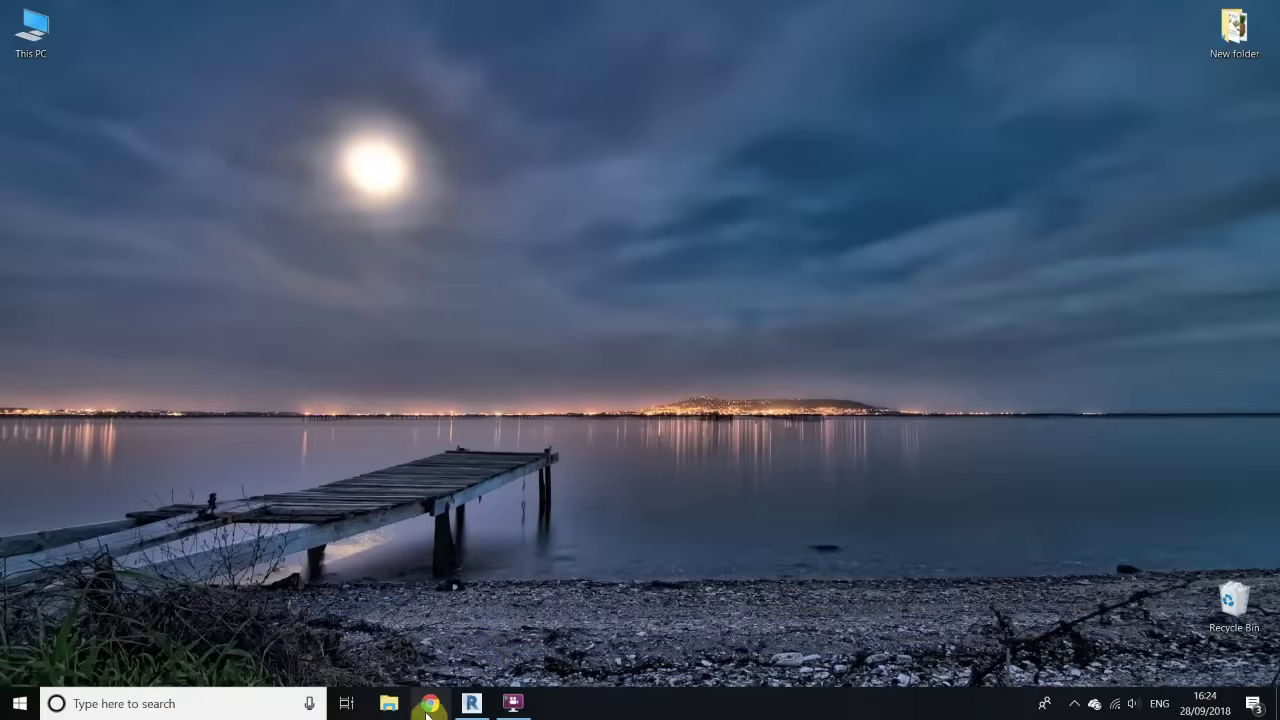
Launch Chrome from the taskbar and load rendermais.com.br
left_click(429, 703)
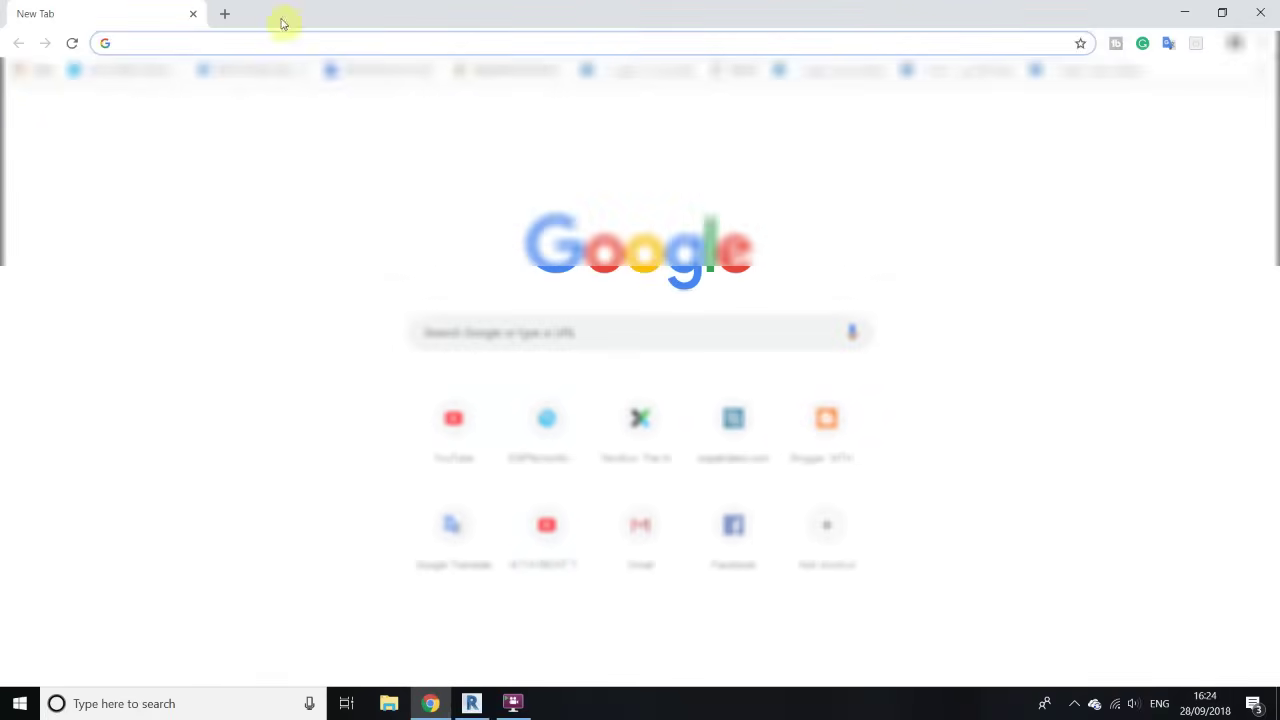
type("render")
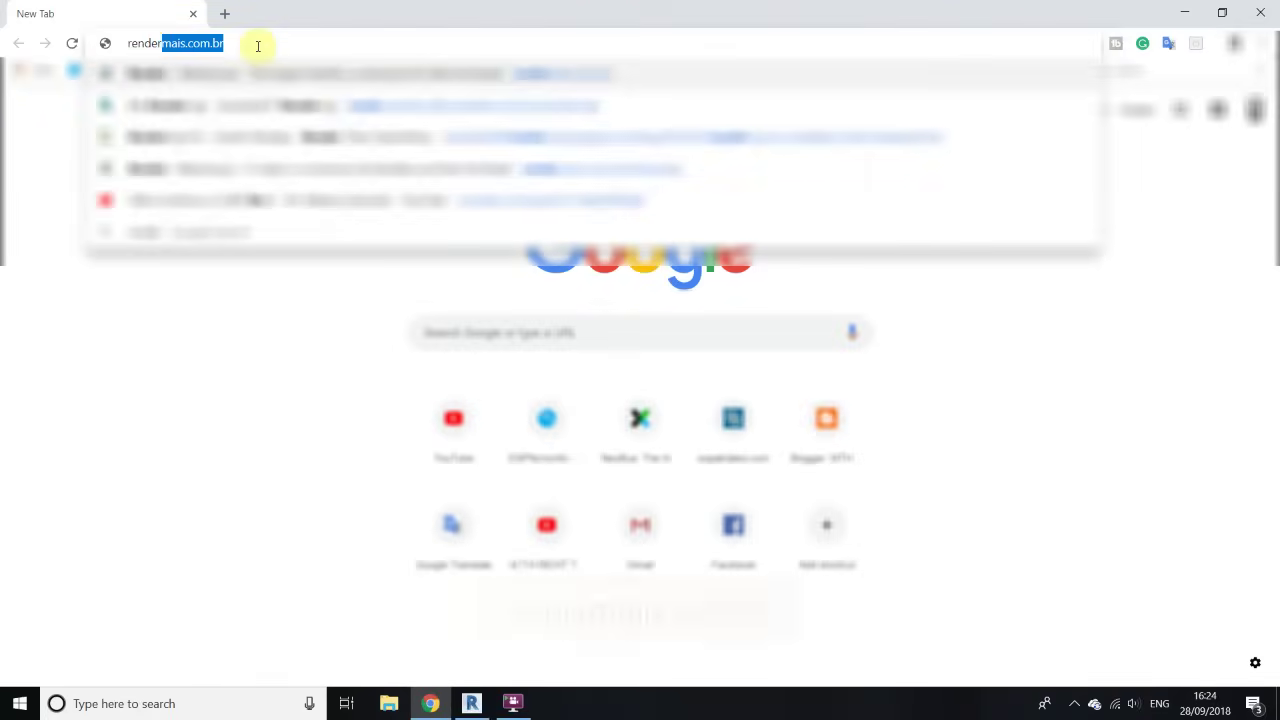
type("ma")
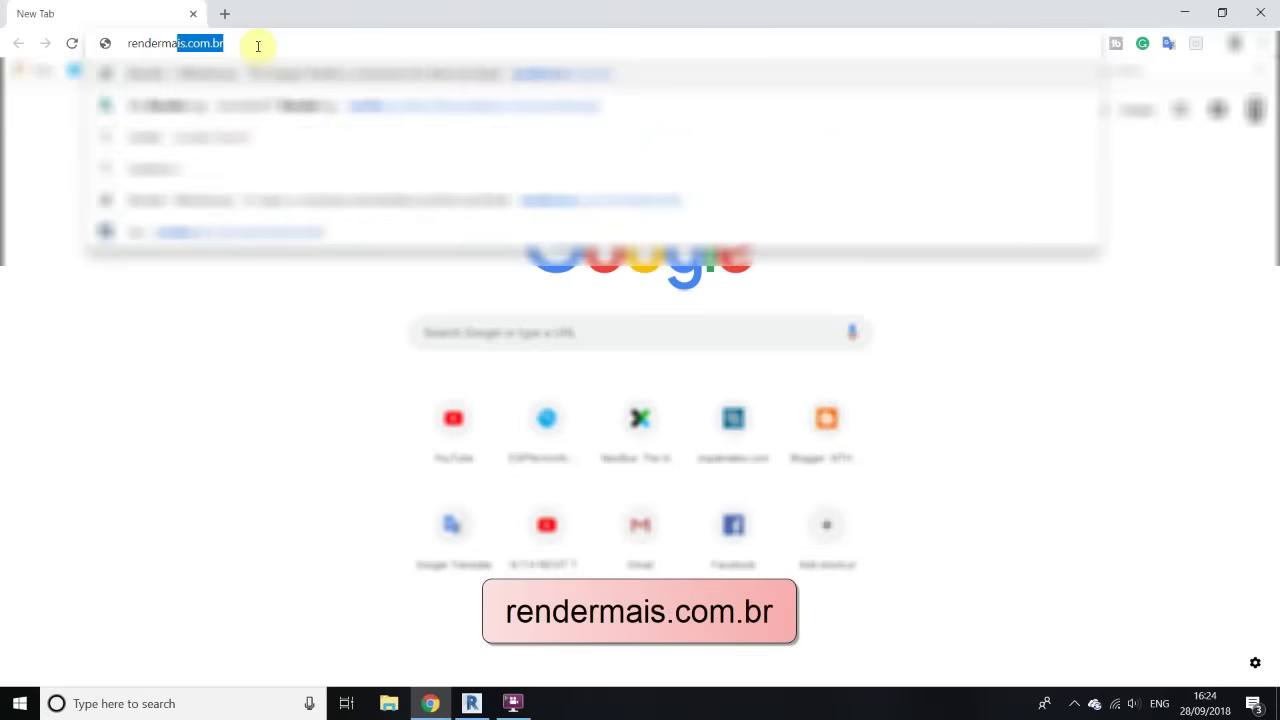
type("is.com.")
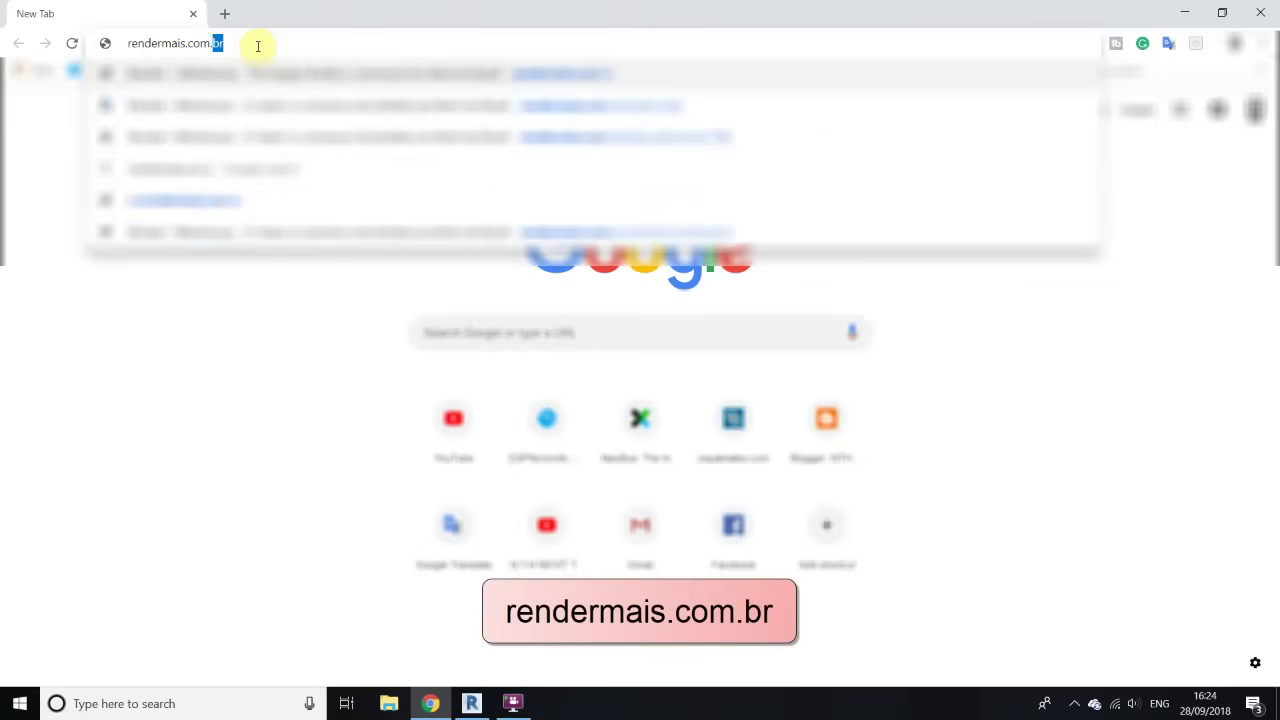
type("br")
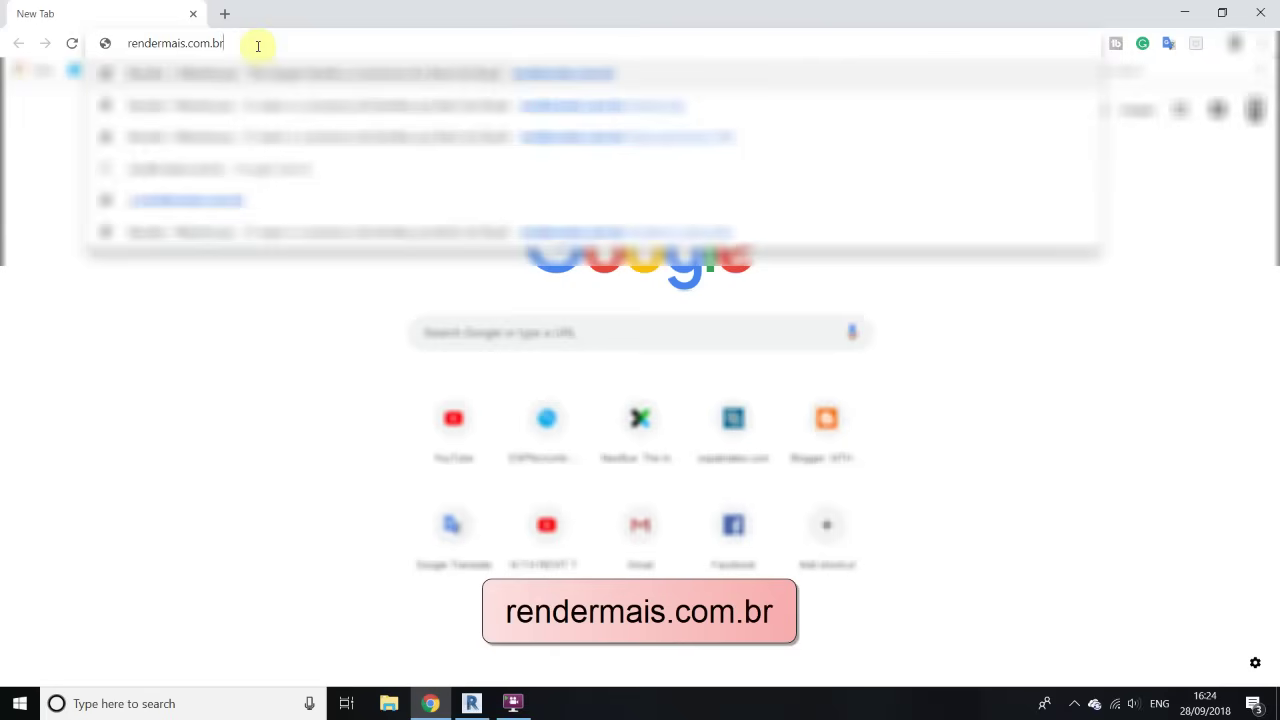
key("Return")
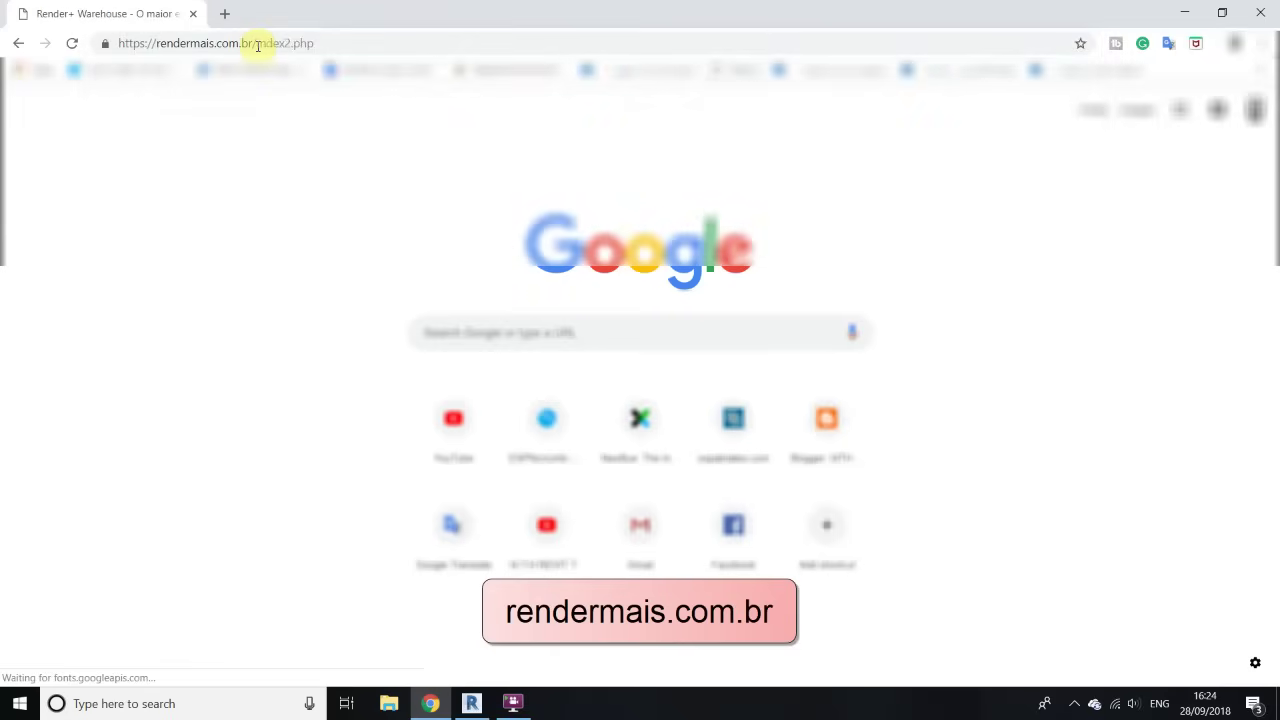
Translate the Render+ Warehouse home page from Portuguese to English, keeping English as target
scroll(543, 500, "down", 6)
scroll(354, 380, "up", 6)
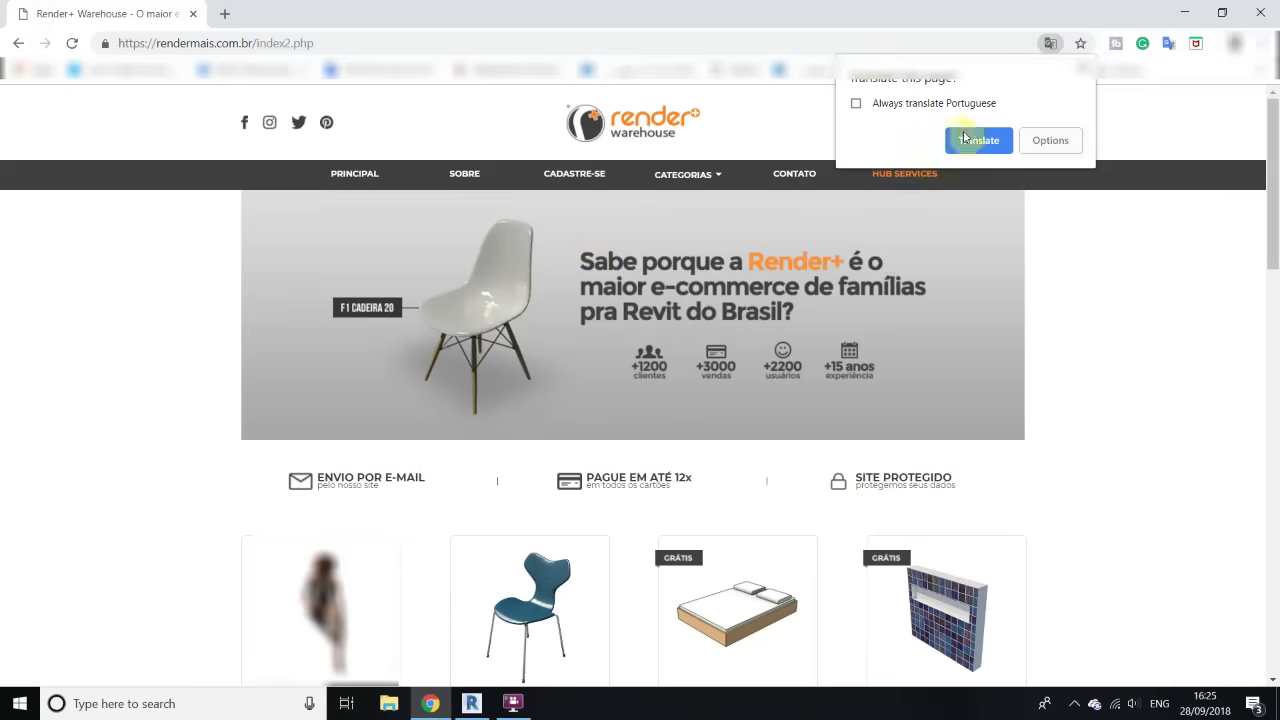
left_click(1062, 141)
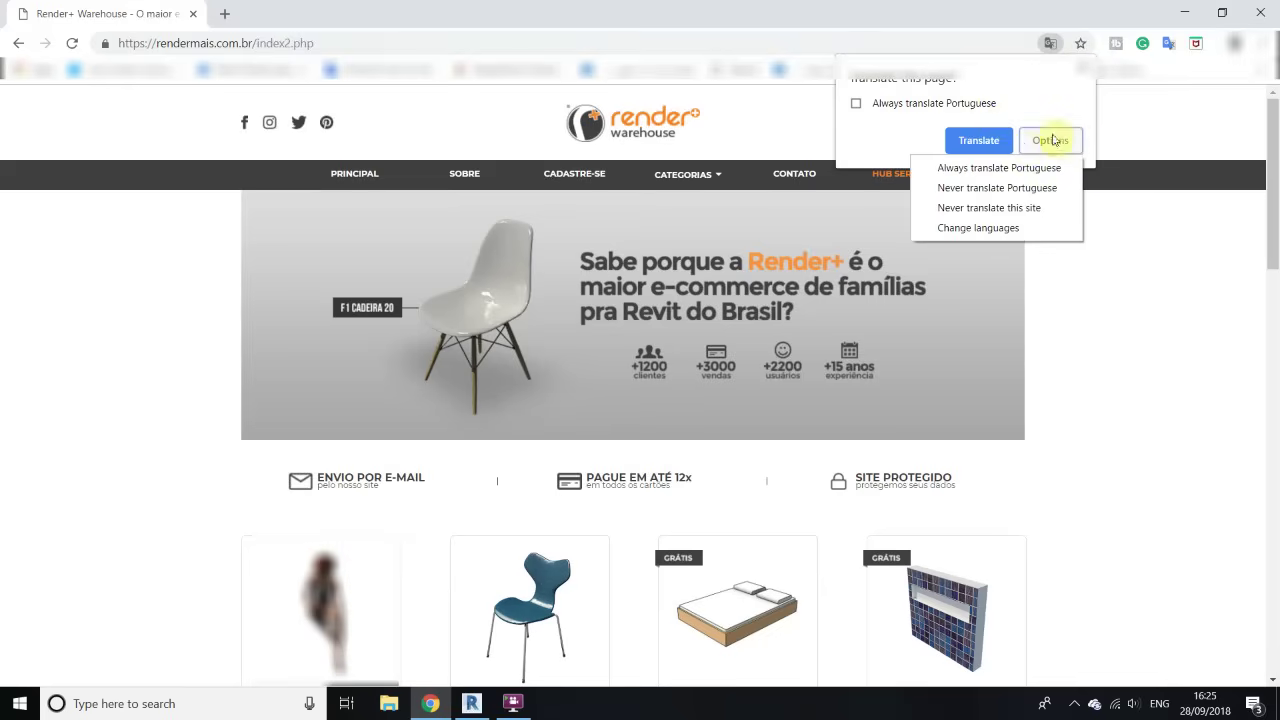
left_click(990, 229)
left_click(1046, 136)
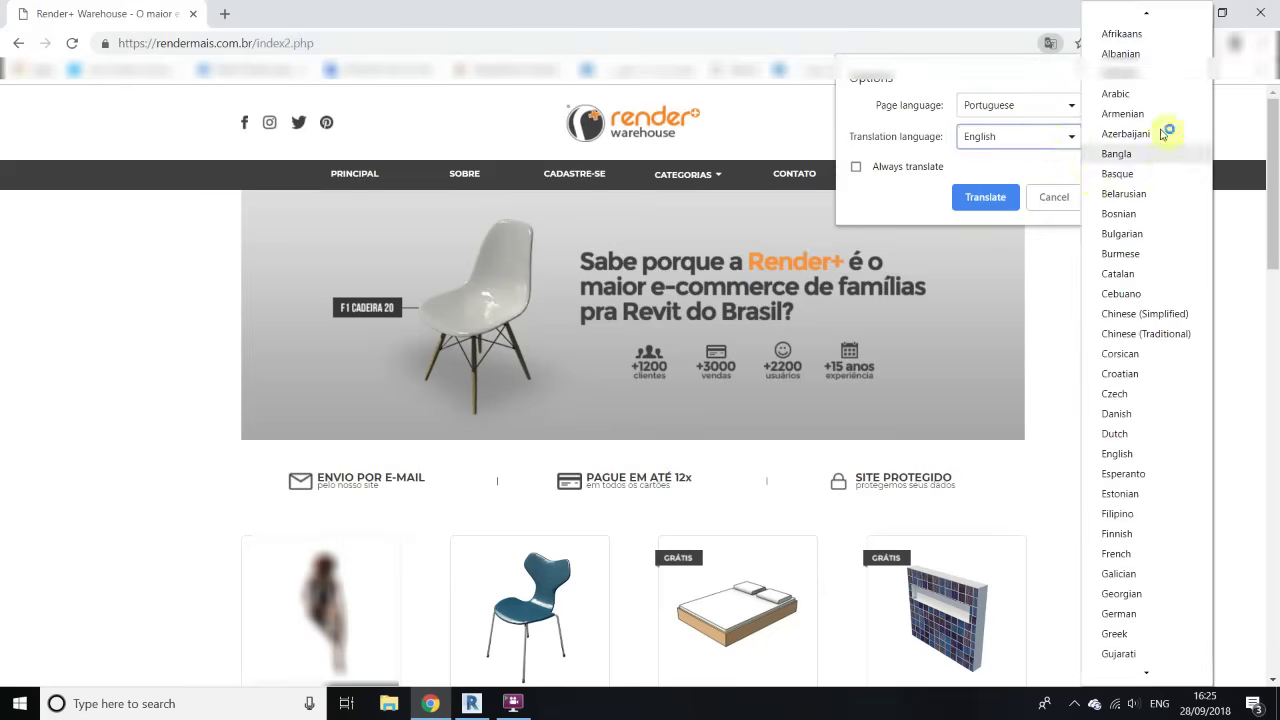
scroll(1140, 345, "down", 3)
scroll(1157, 400, "down", 4)
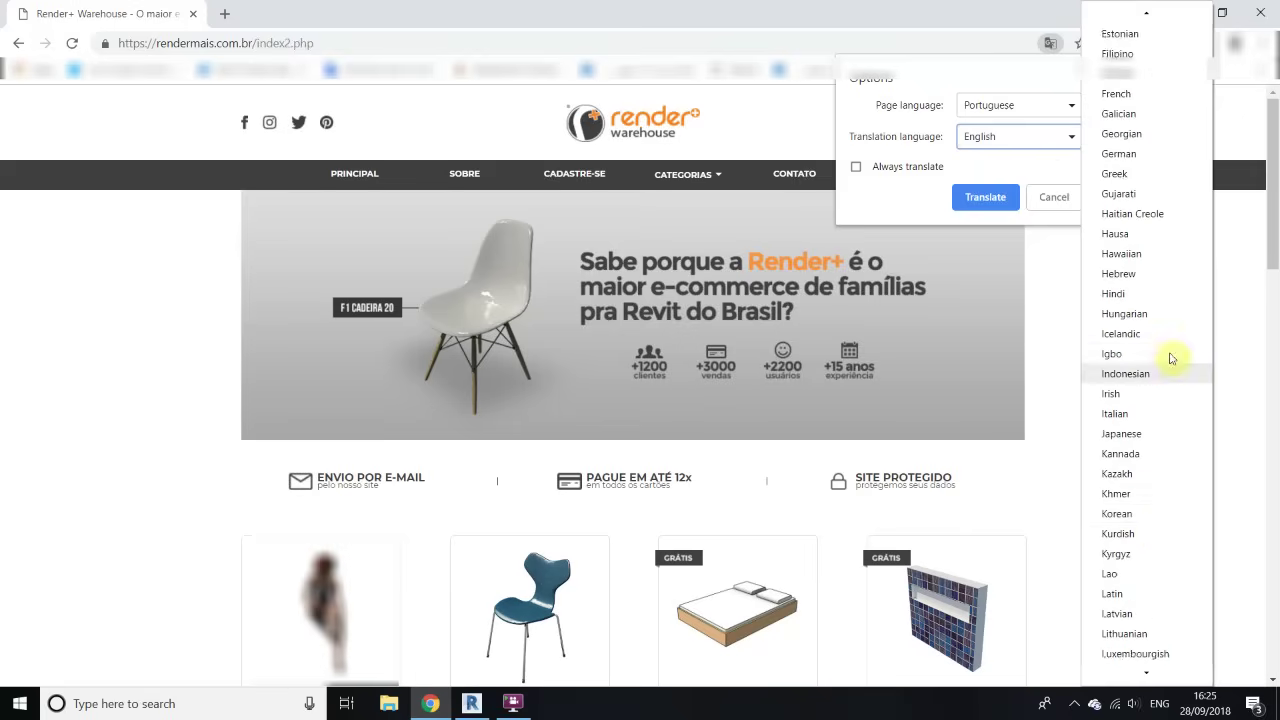
scroll(1163, 410, "up", 5)
scroll(1163, 405, "up", 2)
left_click(972, 160)
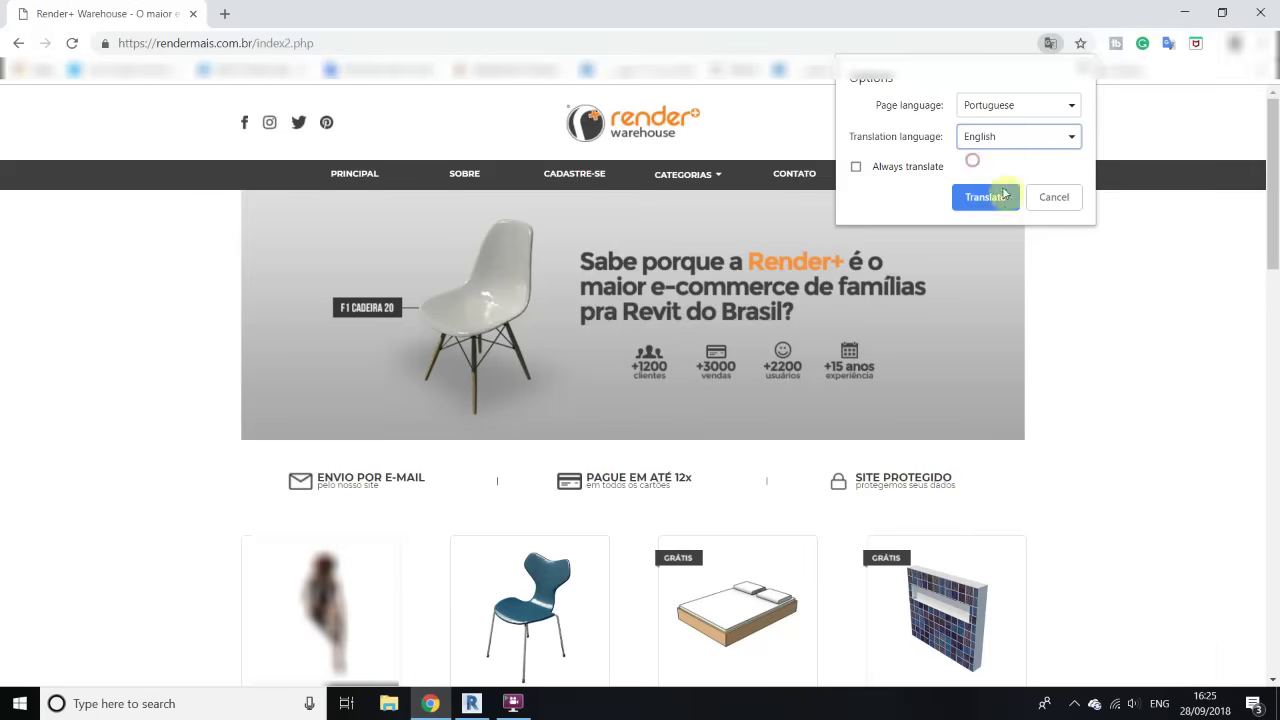
left_click(990, 199)
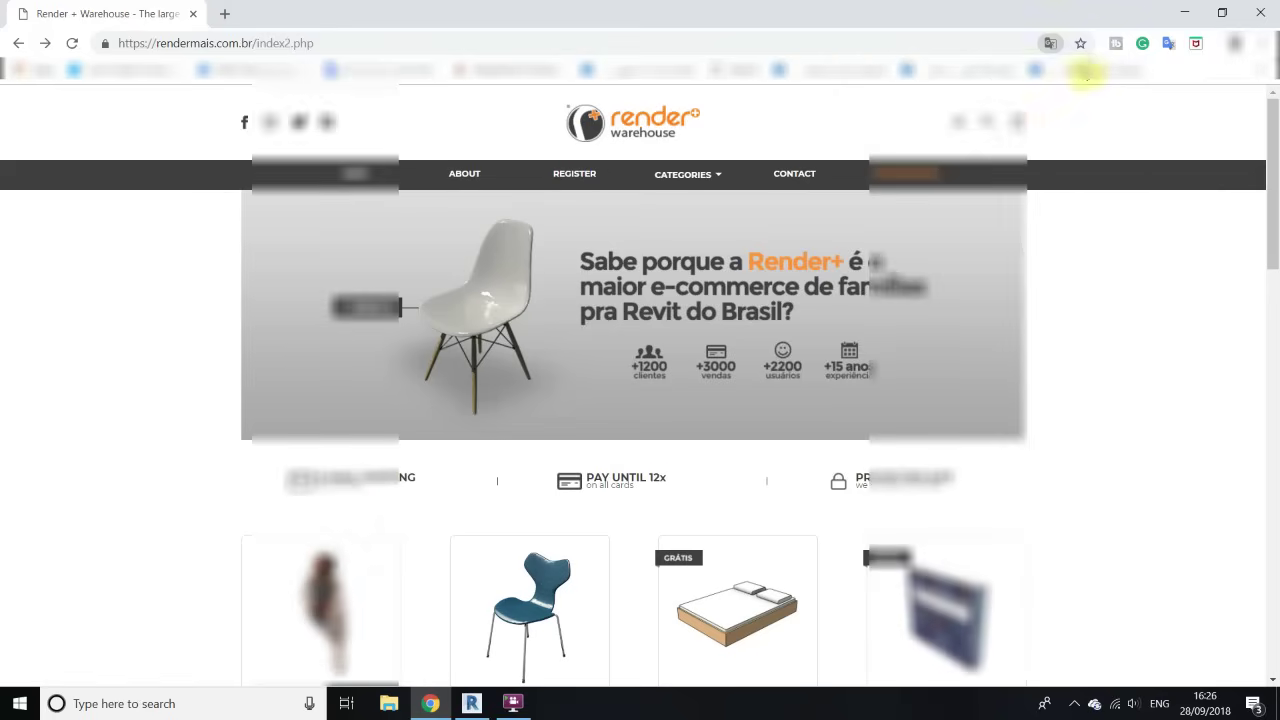
Scroll down the home page product grid and open VIEW ALL PRODUCTS
scroll(857, 177, "down", 6)
scroll(1260, 277, "down", 2)
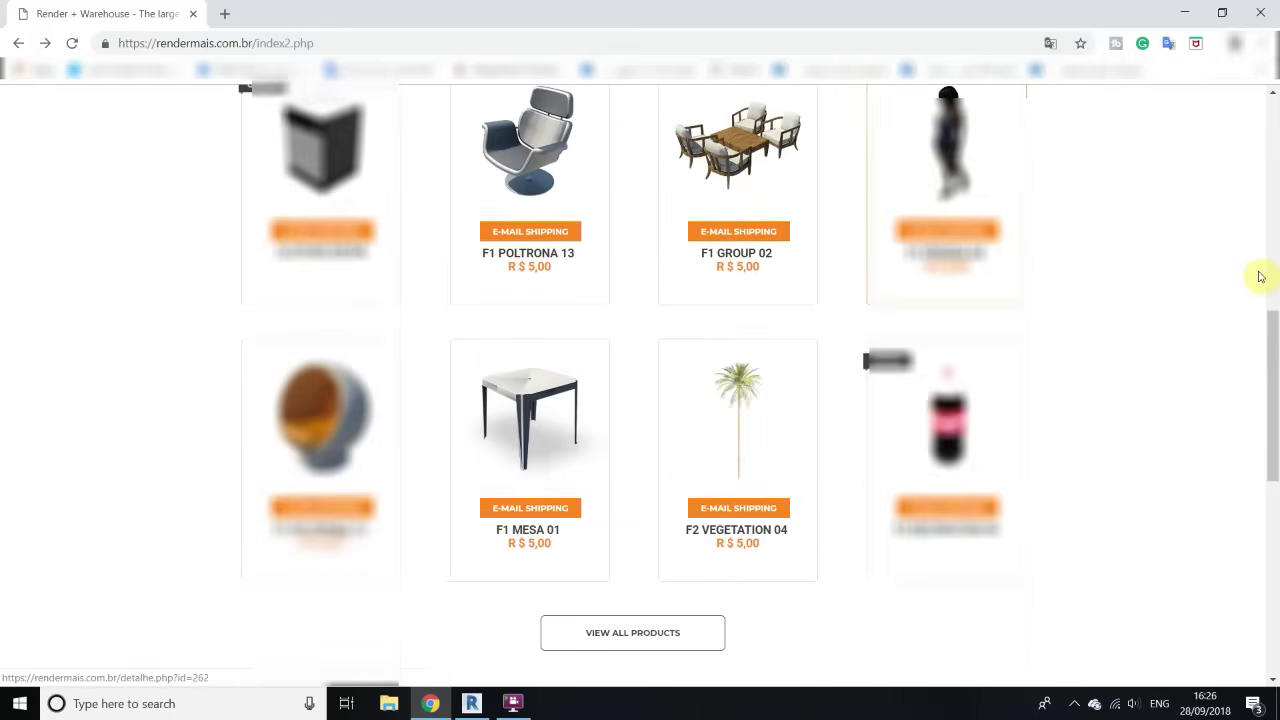
scroll(813, 297, "down", 3)
scroll(886, 214, "up", 4)
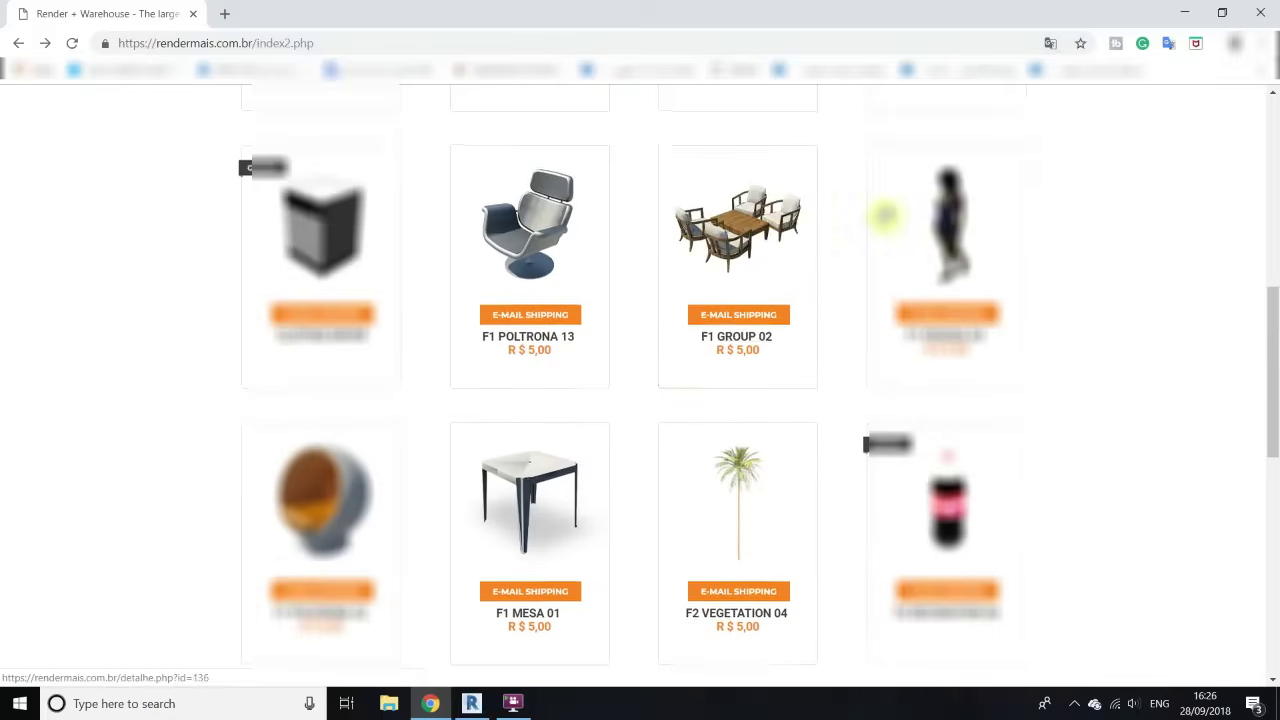
scroll(938, 318, "down", 2)
scroll(629, 243, "up", 7)
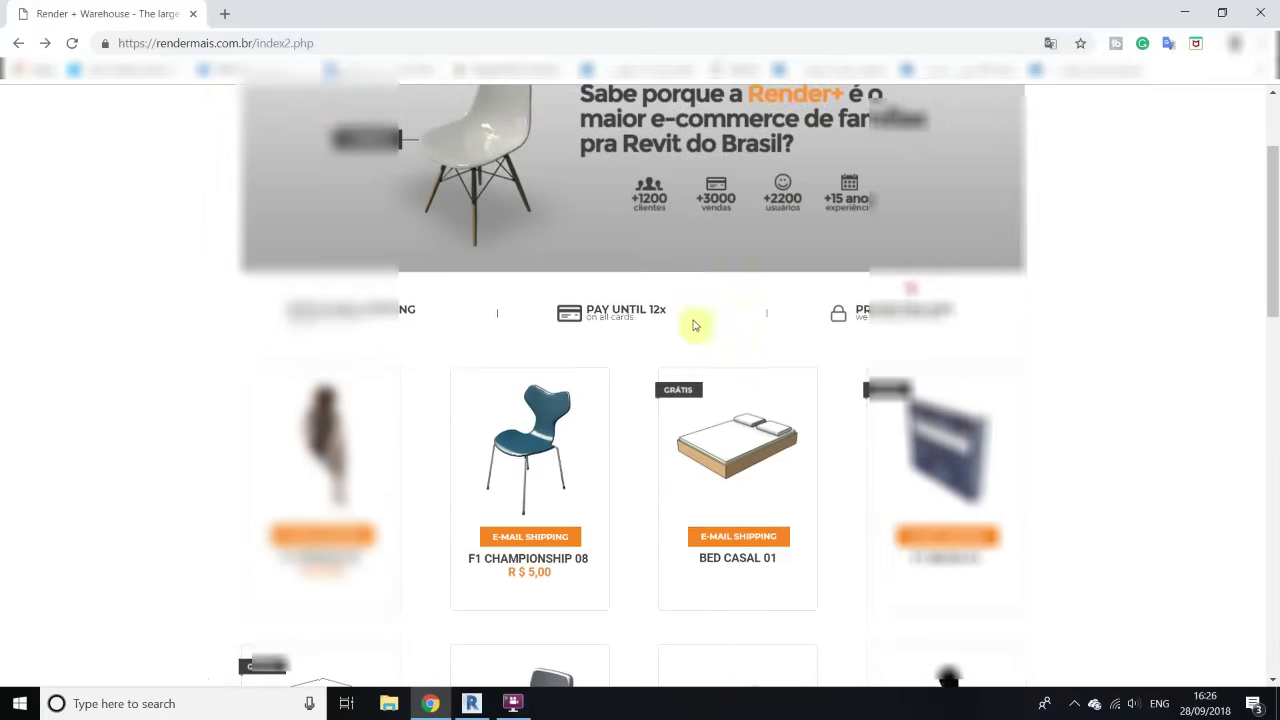
scroll(1073, 350, "down", 2)
scroll(1080, 374, "down", 2)
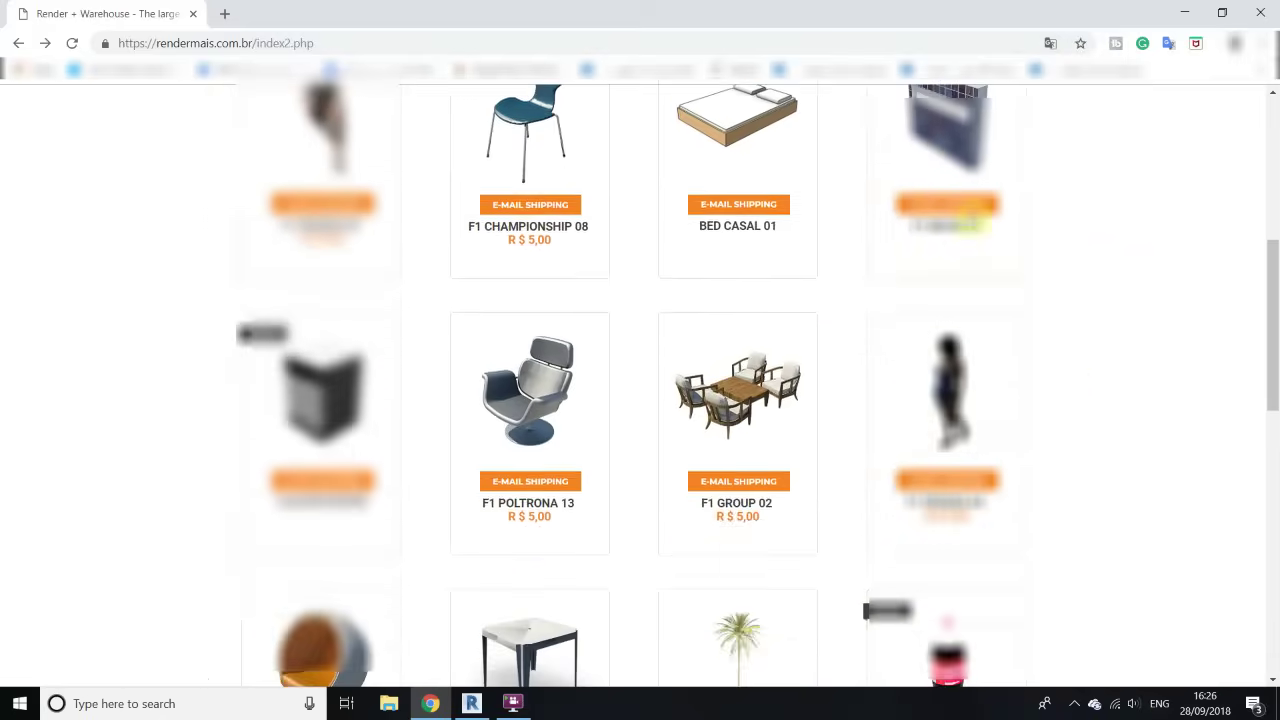
scroll(1094, 274, "down", 2)
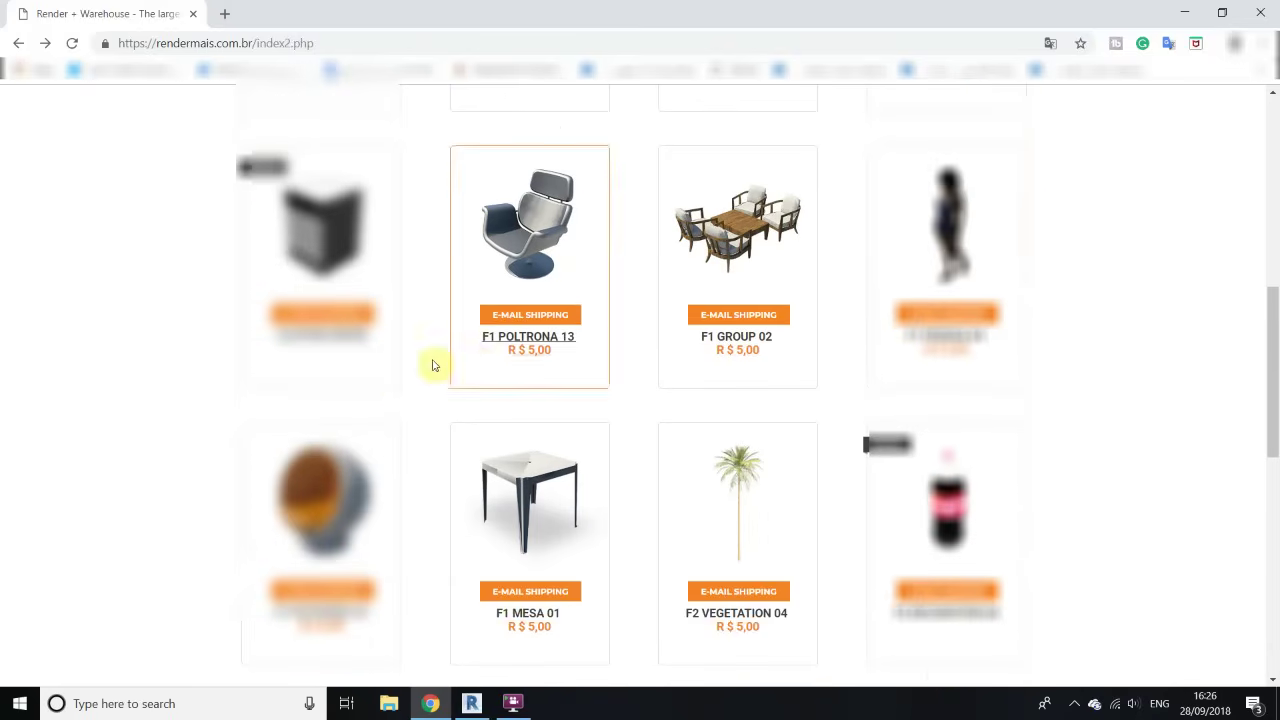
scroll(908, 343, "down", 3)
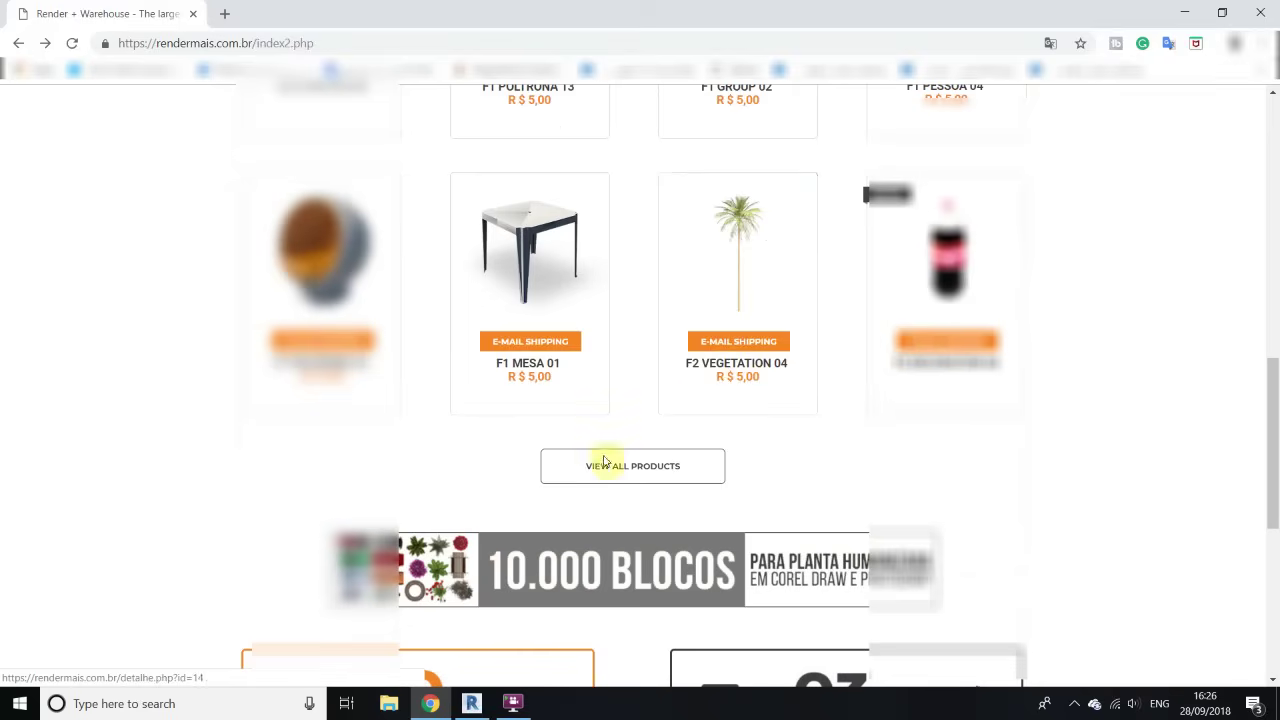
left_click(620, 474)
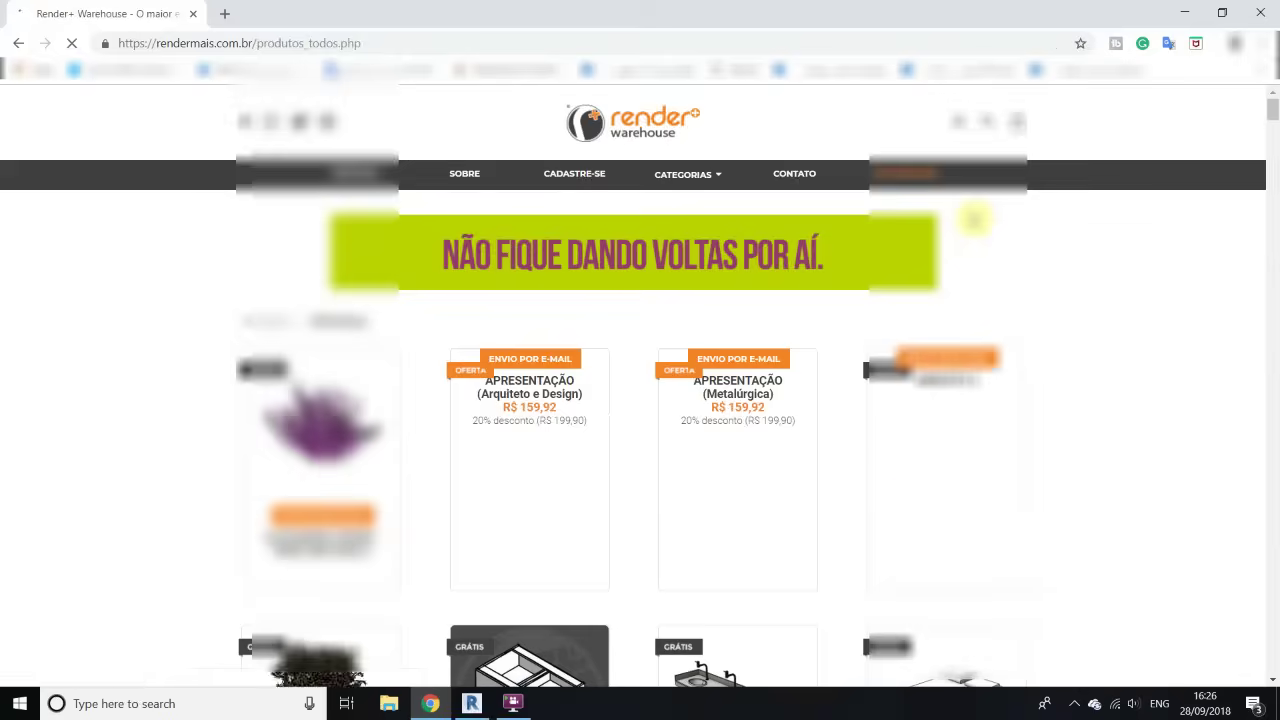
Browse the 298-item product list and return to the top
scroll(978, 235, "down", 4)
scroll(978, 235, "down", 3)
scroll(1057, 206, "up", 6)
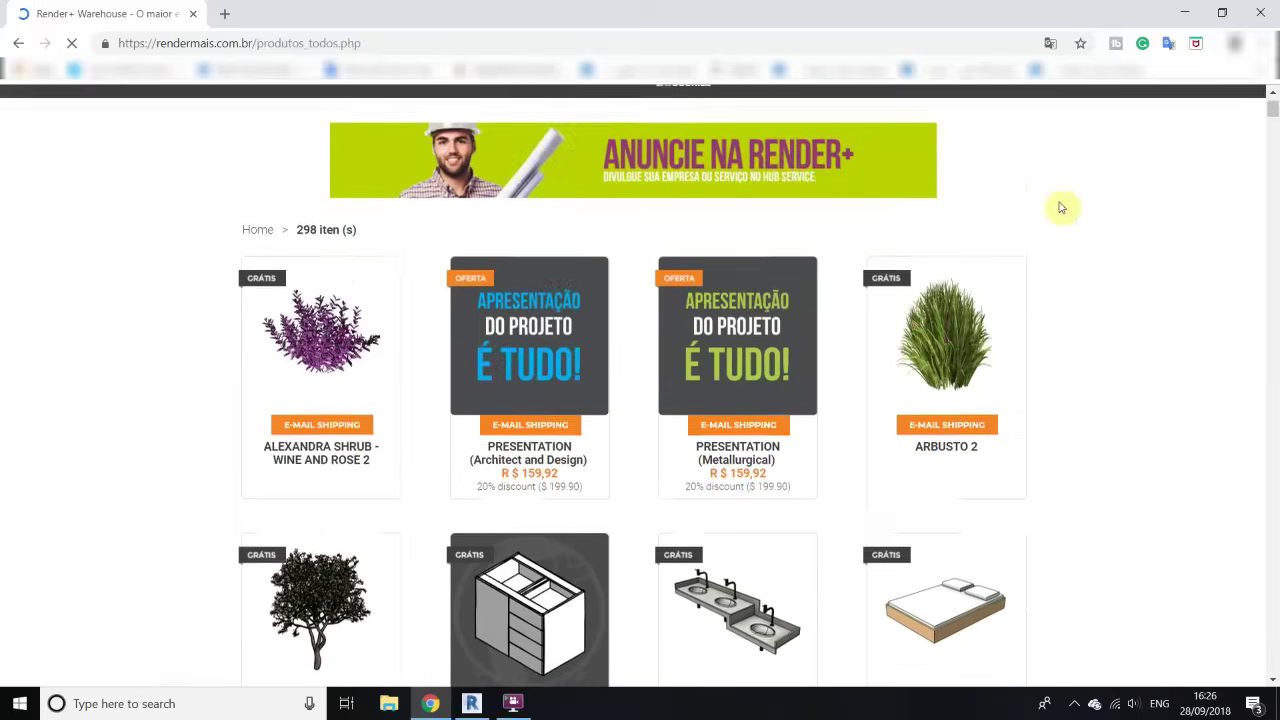
left_click_drag(1272, 113, 1271, 198)
scroll(1088, 288, "up", 15)
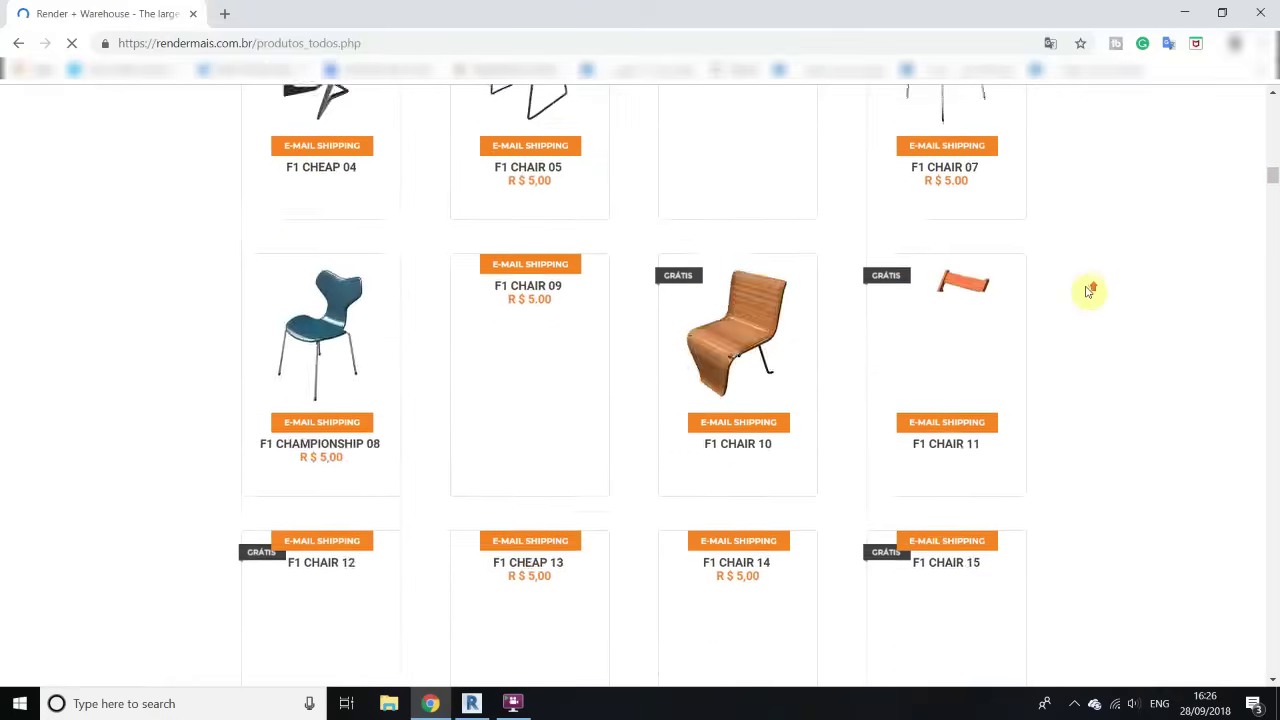
scroll(1051, 457, "up", 2)
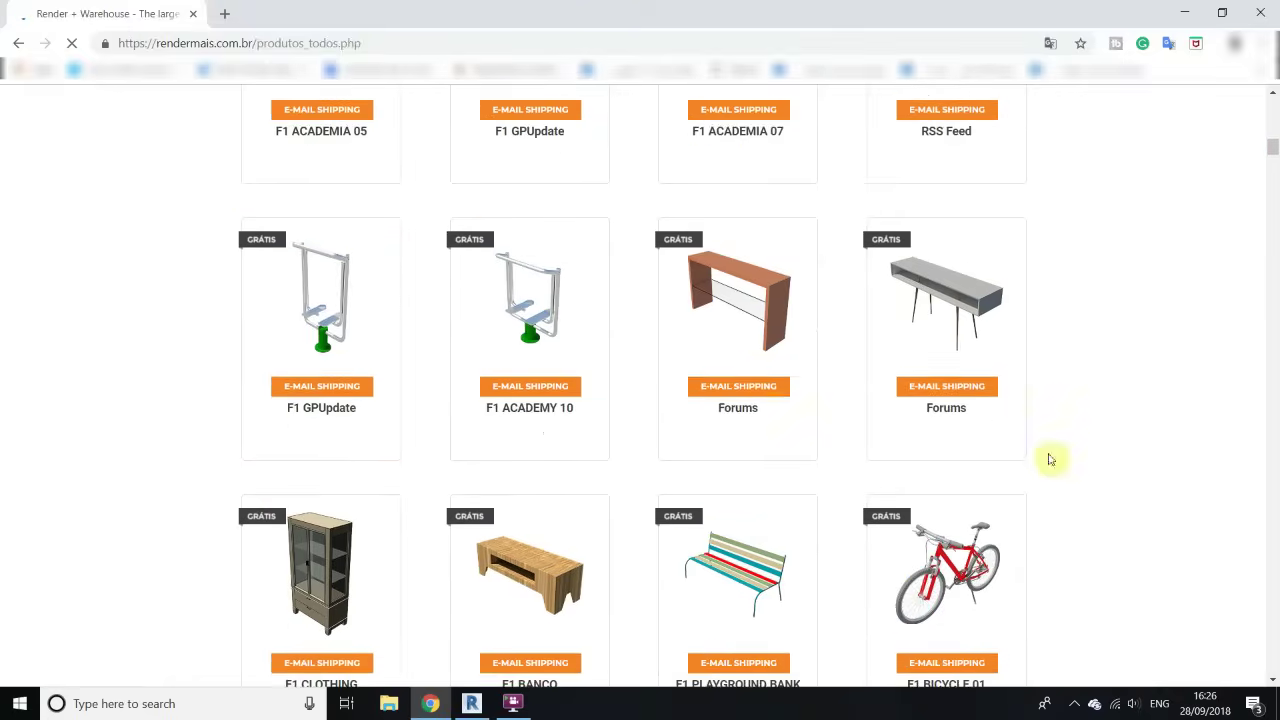
scroll(608, 366, "down", 3)
scroll(645, 321, "up", 6)
scroll(800, 214, "up", 10)
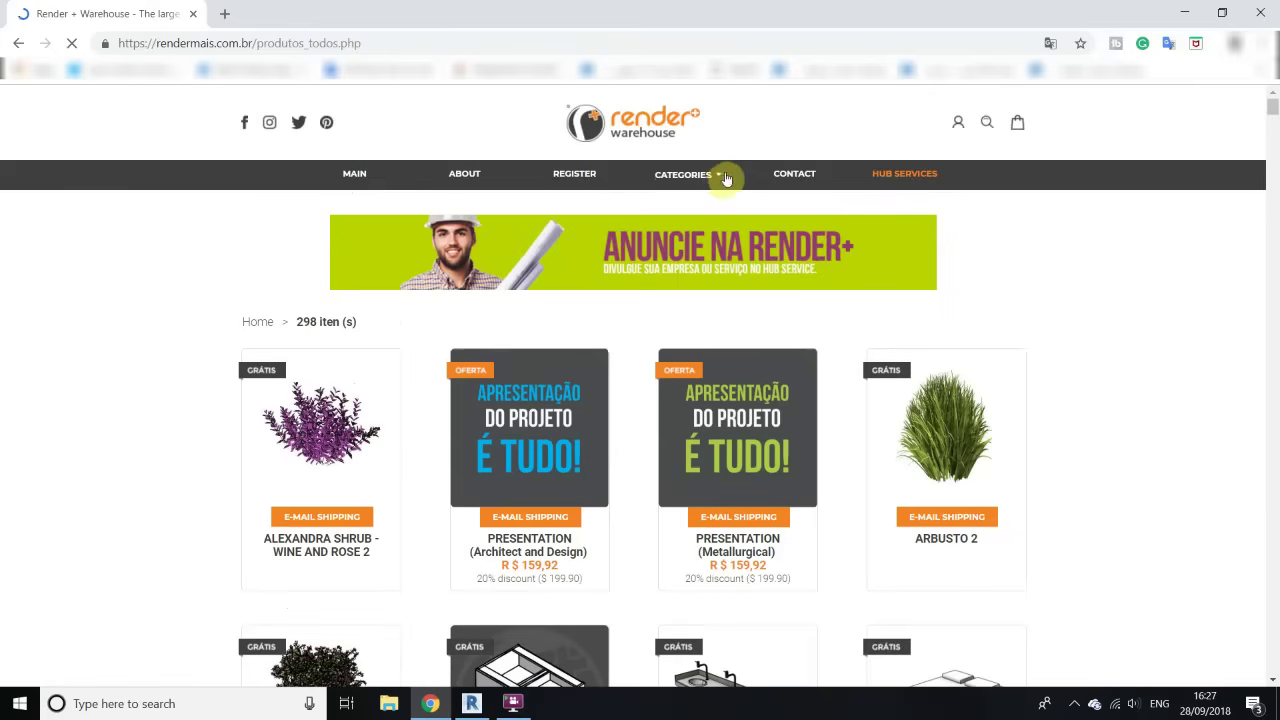
Show the Families / Vegetation category from the site's product categories menu
left_click(720, 177)
mouse_move(706, 231)
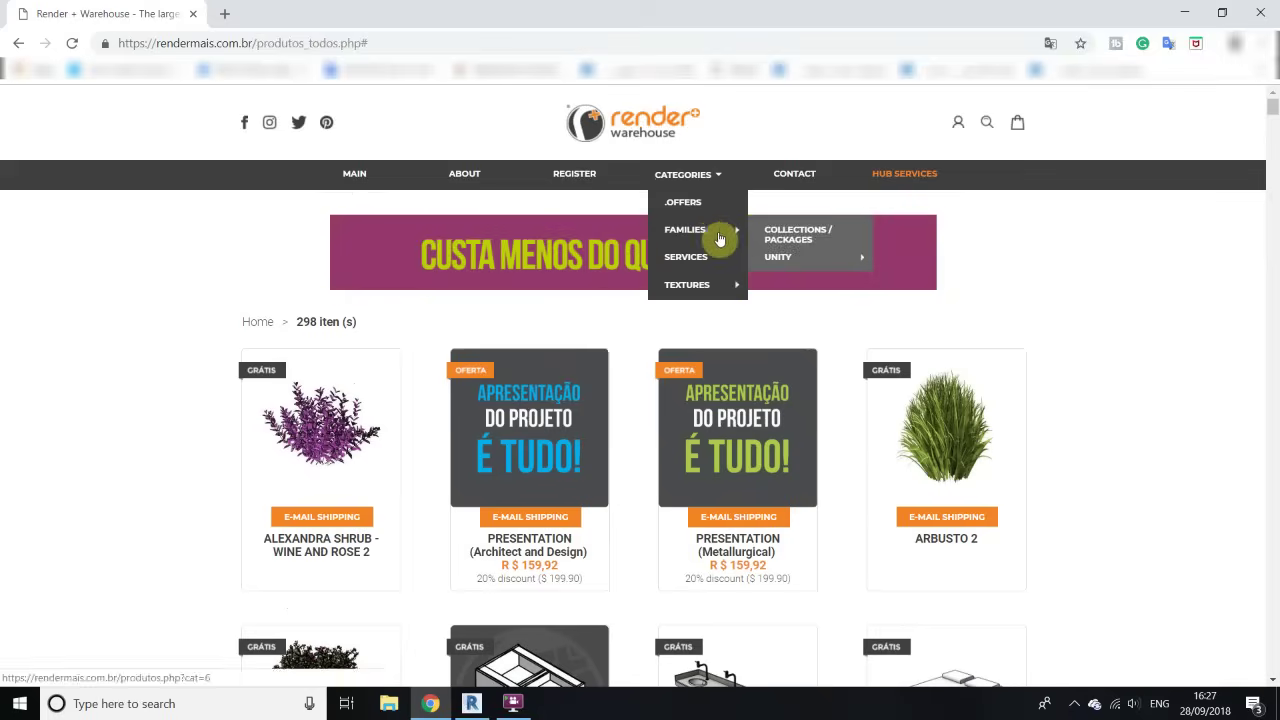
mouse_move(816, 257)
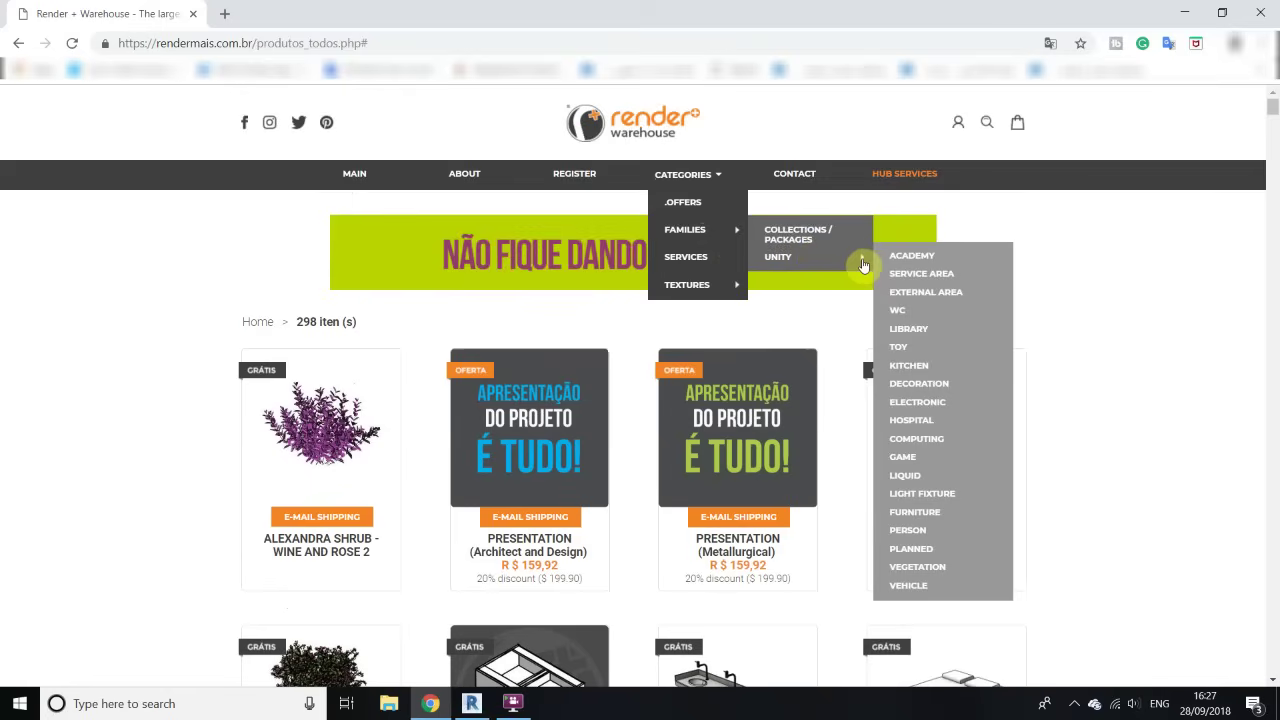
left_click(923, 362)
left_click(722, 178)
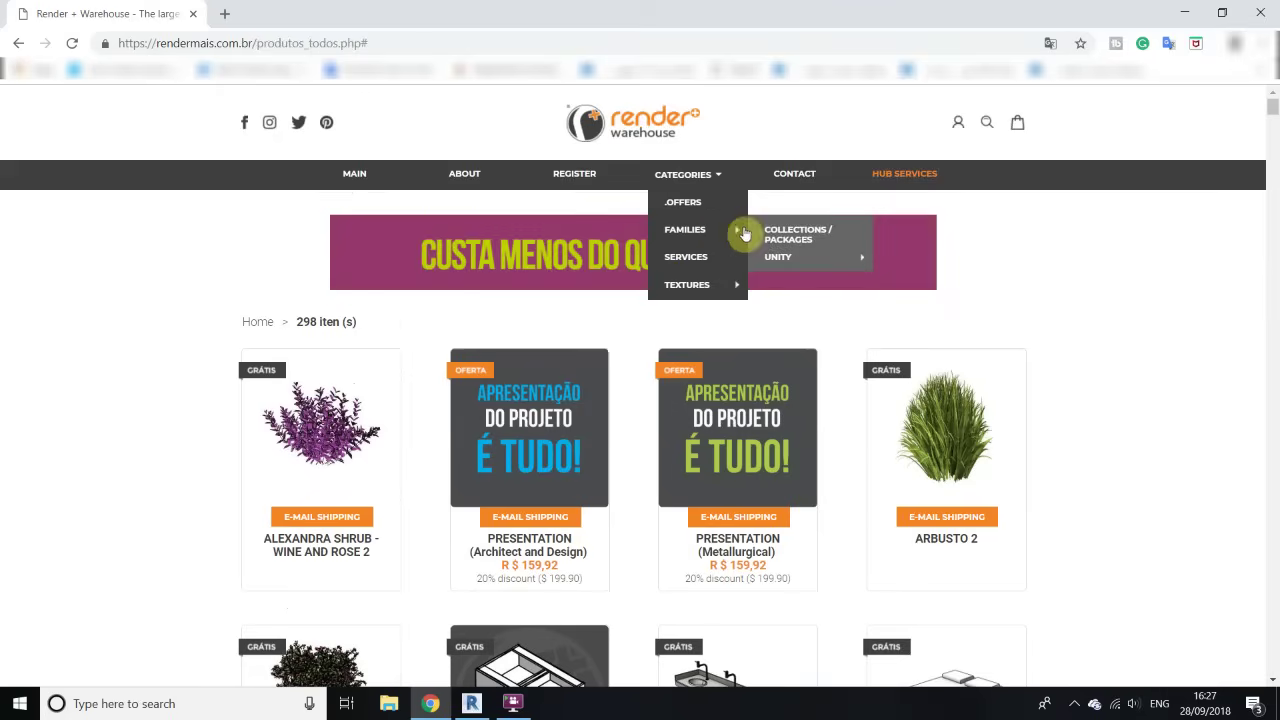
mouse_move(812, 258)
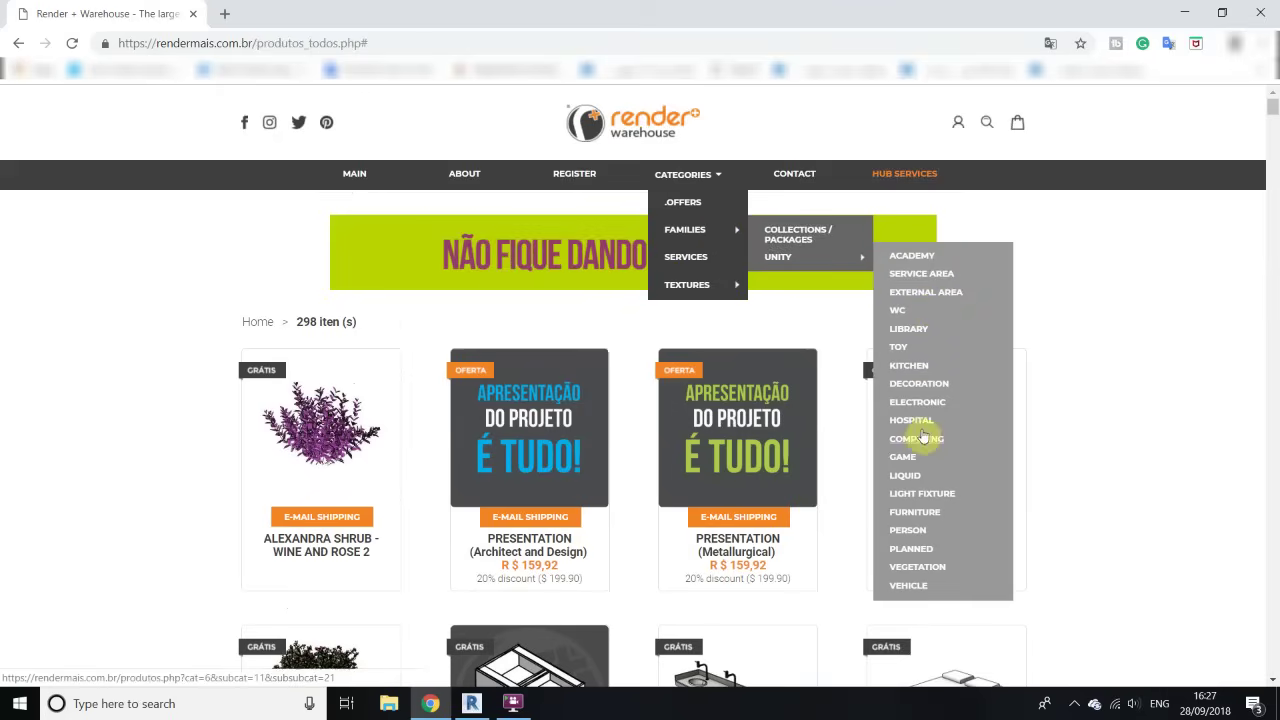
left_click(914, 570)
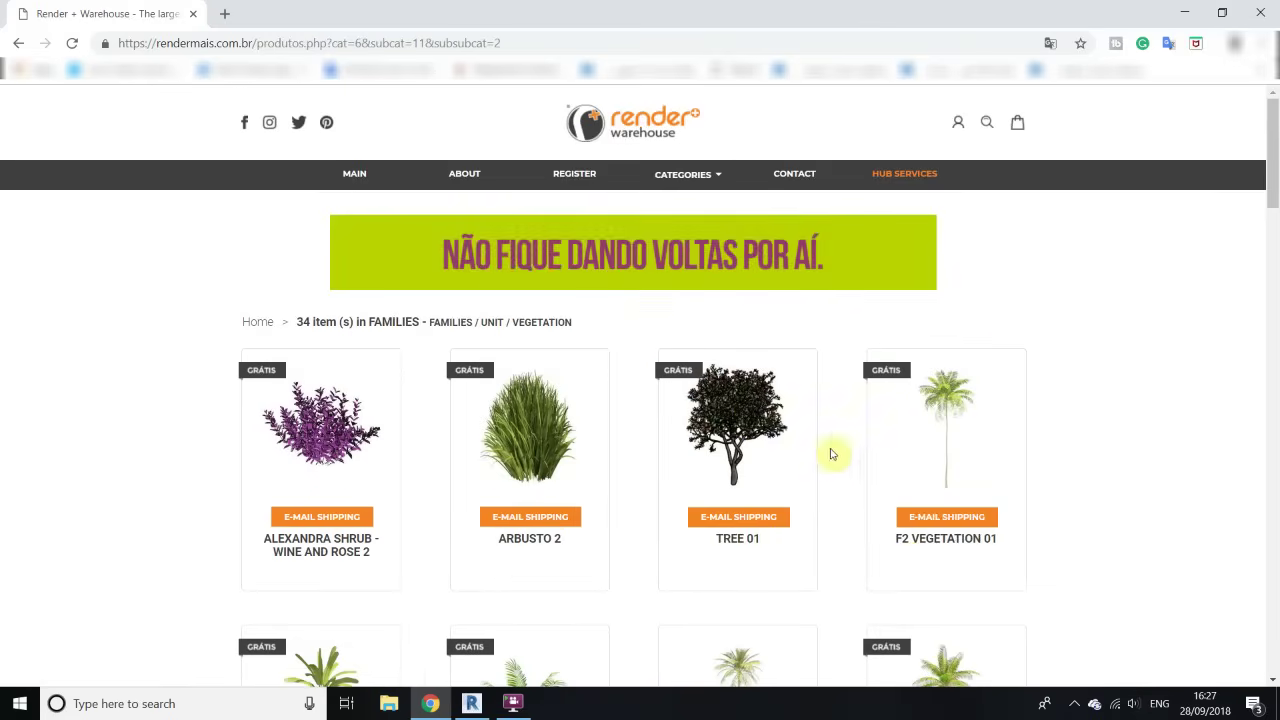
Look through the 34 vegetation families and open the TREE 01 detail page
scroll(682, 348, "down", 2)
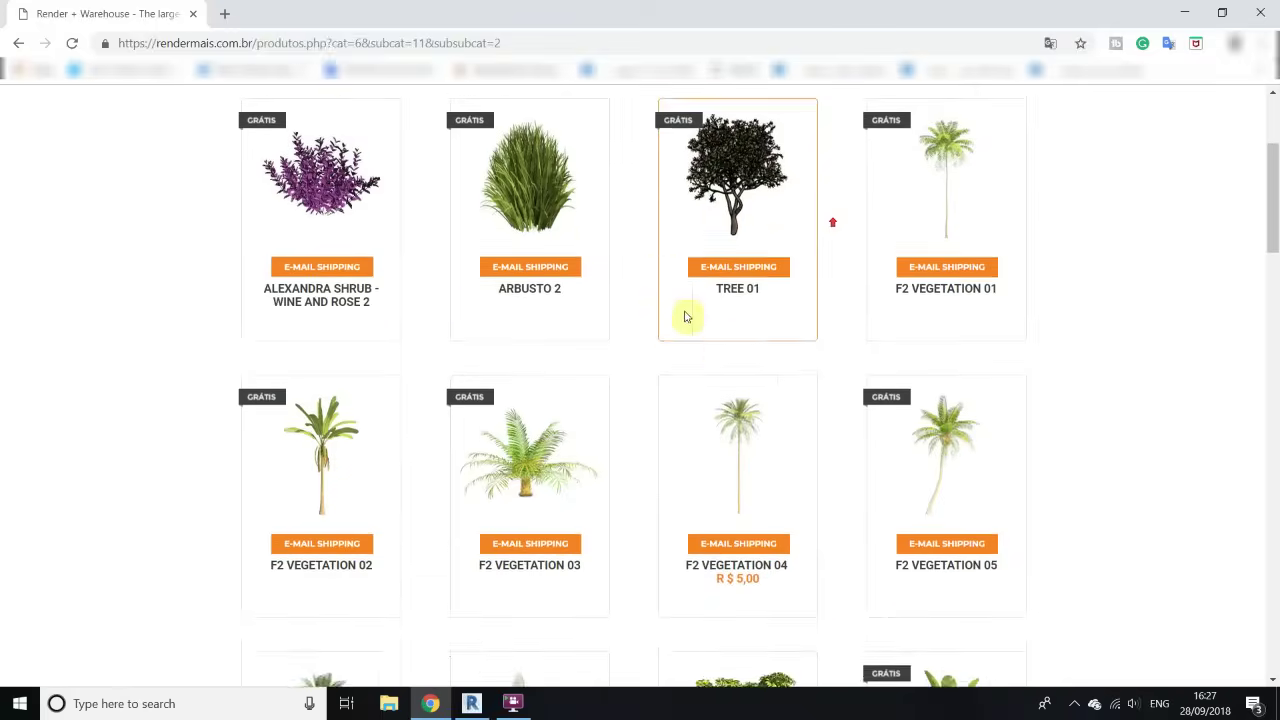
scroll(893, 331, "down", 2)
scroll(800, 380, "down", 7)
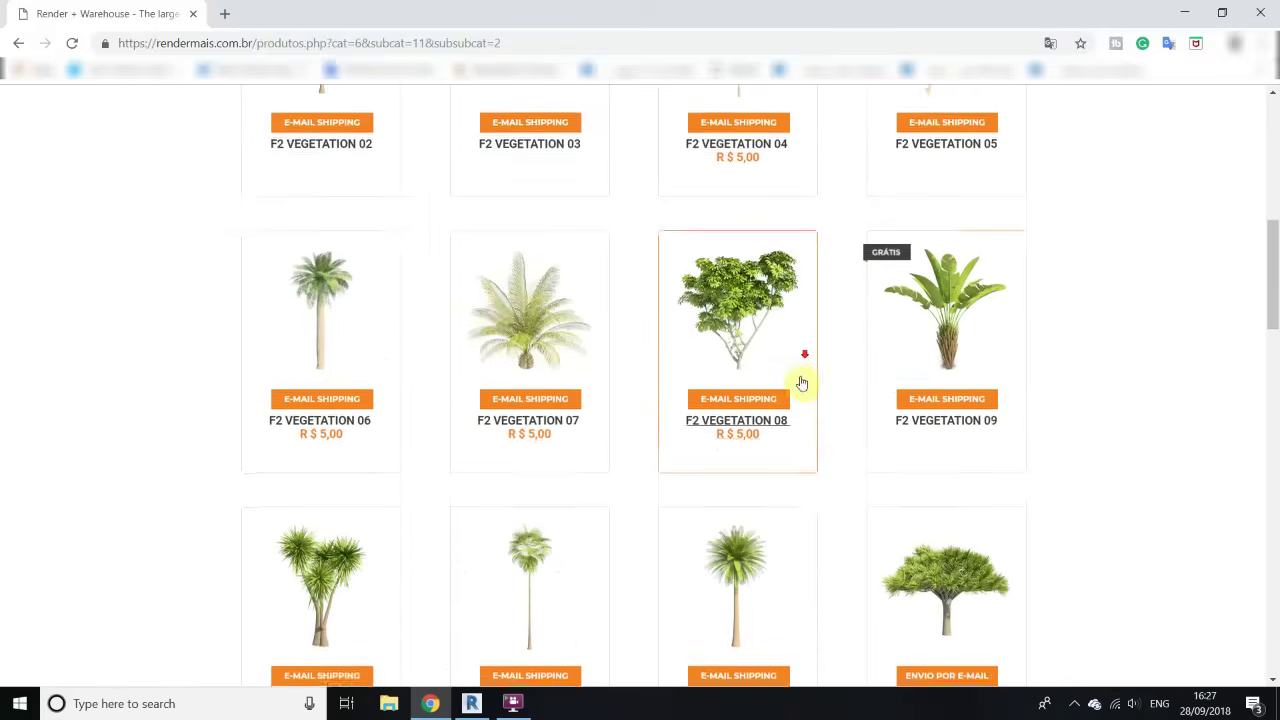
scroll(600, 340, "up", 8)
scroll(690, 261, "up", 2)
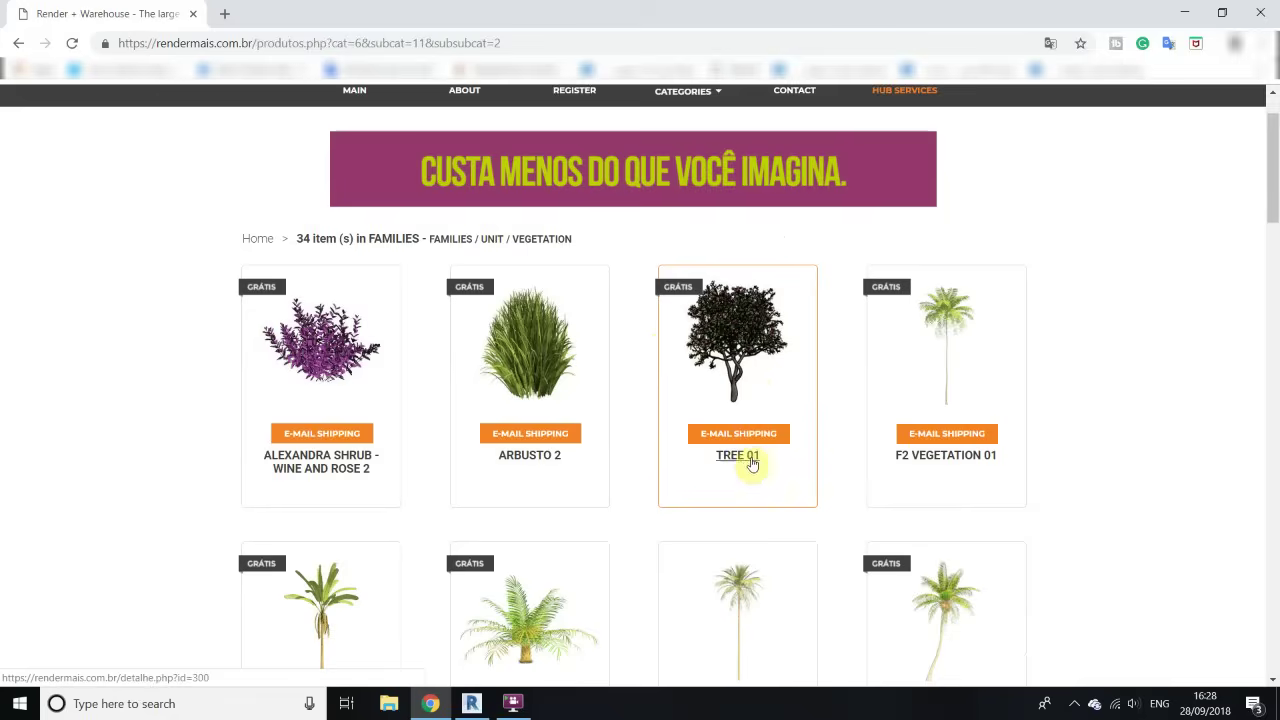
scroll(766, 429, "down", 5)
scroll(850, 330, "up", 5)
scroll(443, 437, "down", 2)
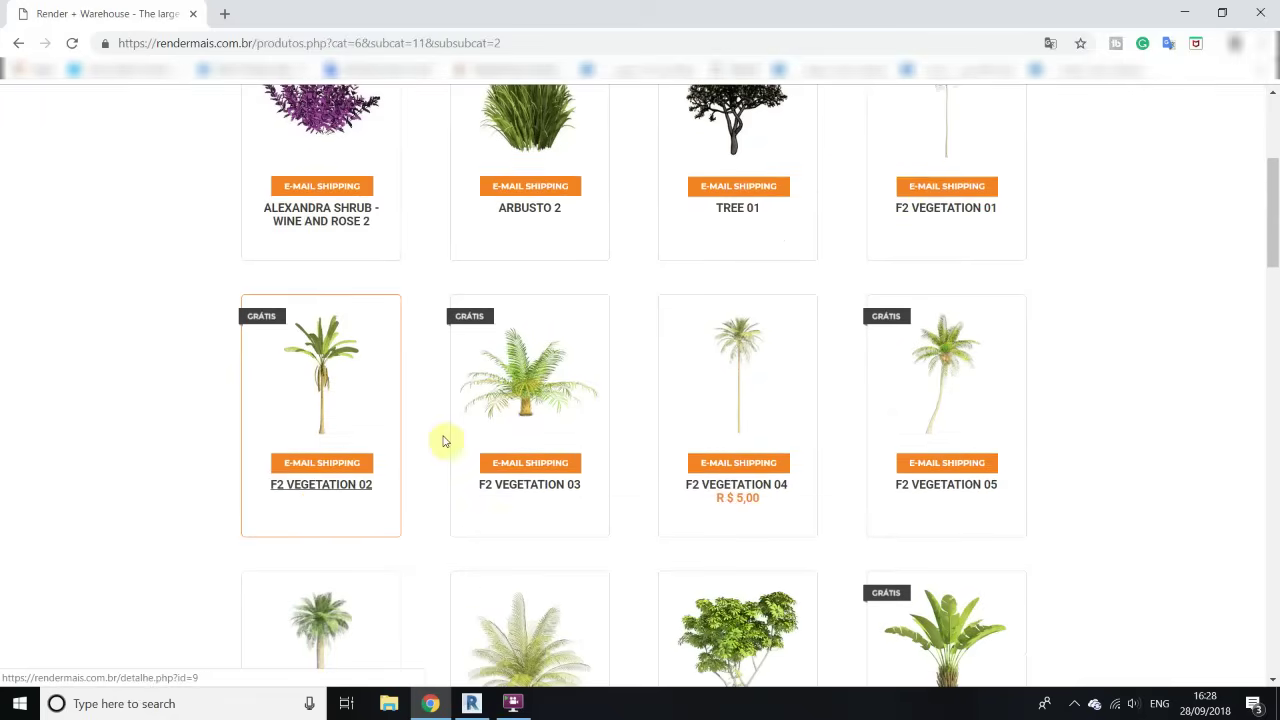
scroll(592, 386, "up", 3)
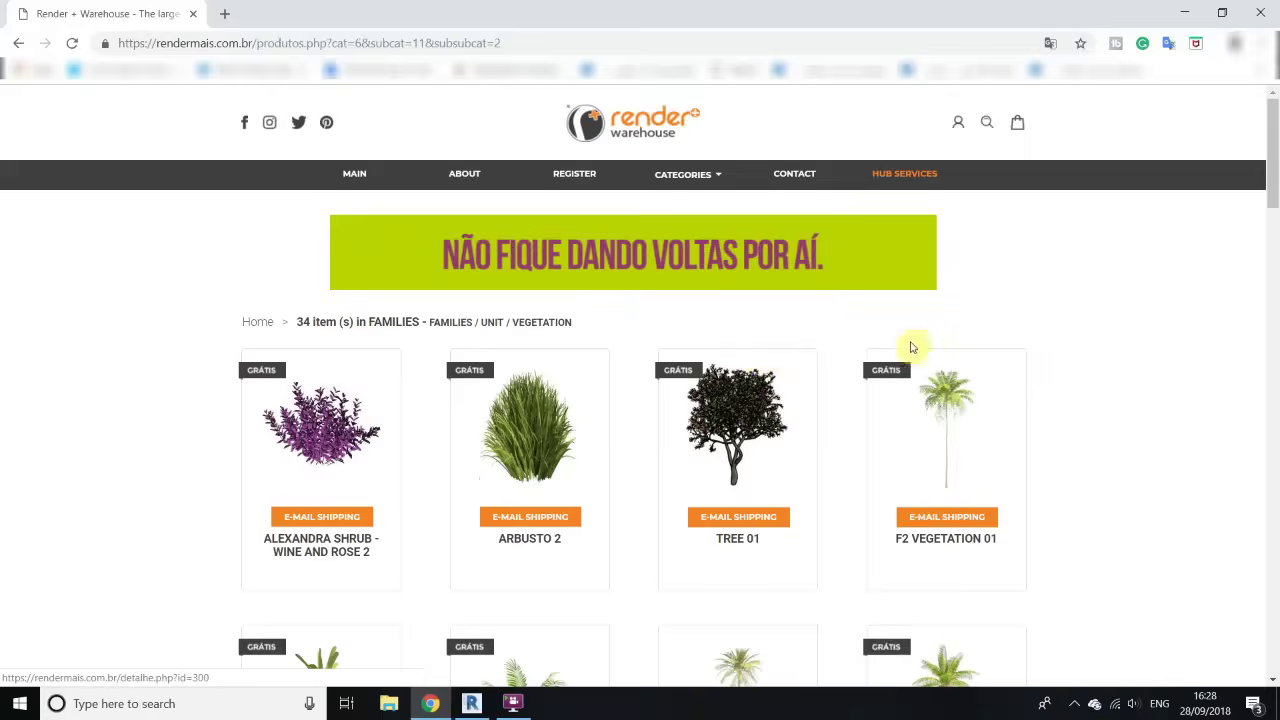
left_click(735, 539)
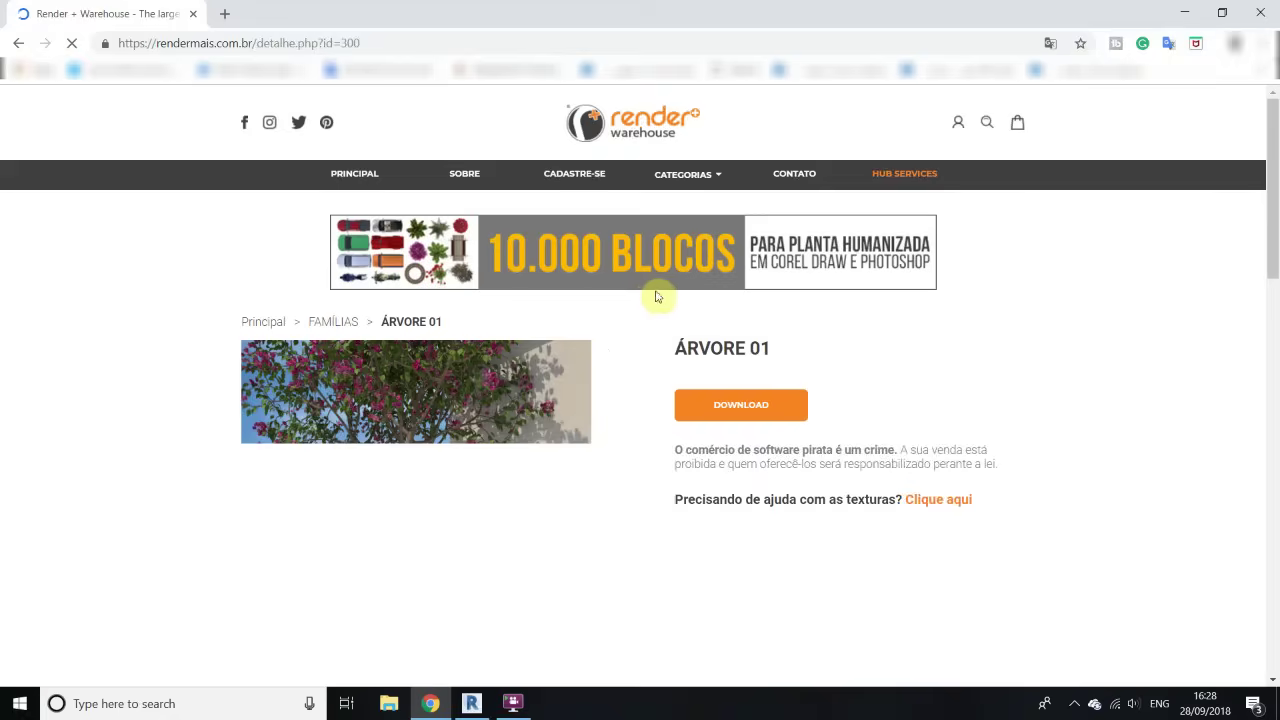
Read the login-required notice for downloading Tree 01 and dismiss it with OK
scroll(737, 330, "down", 2)
scroll(600, 390, "up", 2)
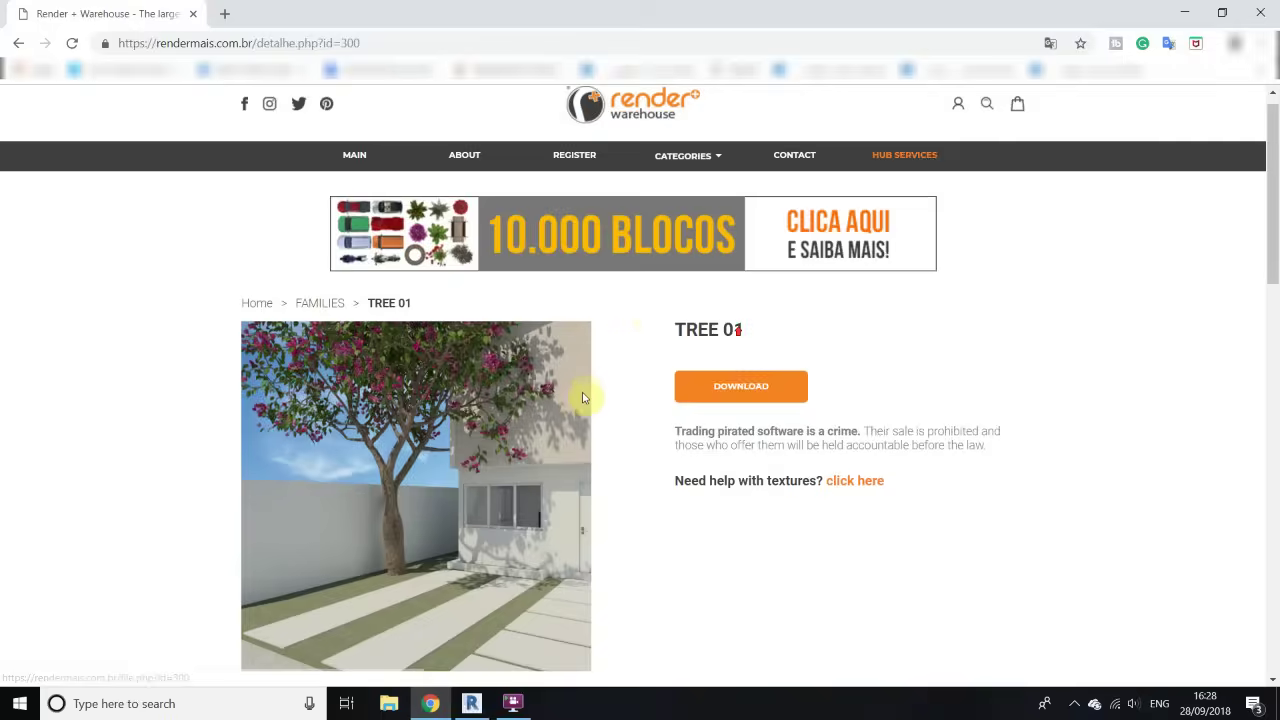
scroll(647, 333, "down", 1)
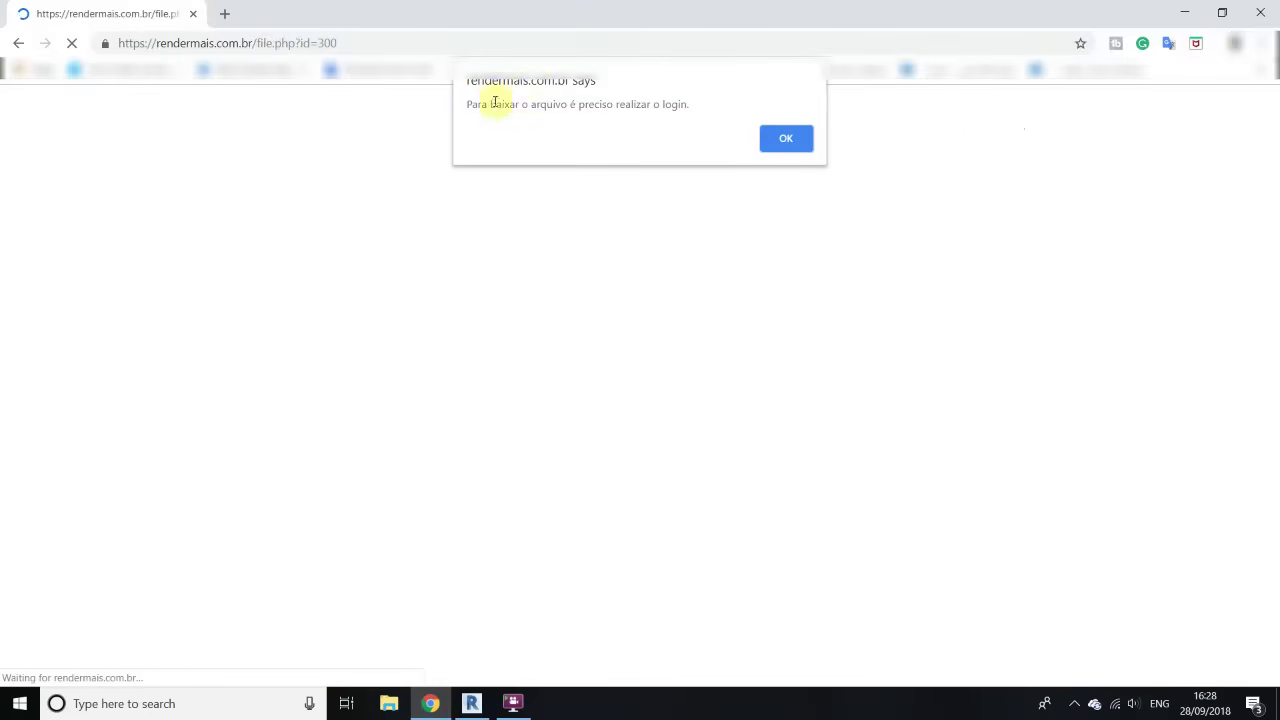
left_click_drag(469, 104, 632, 107)
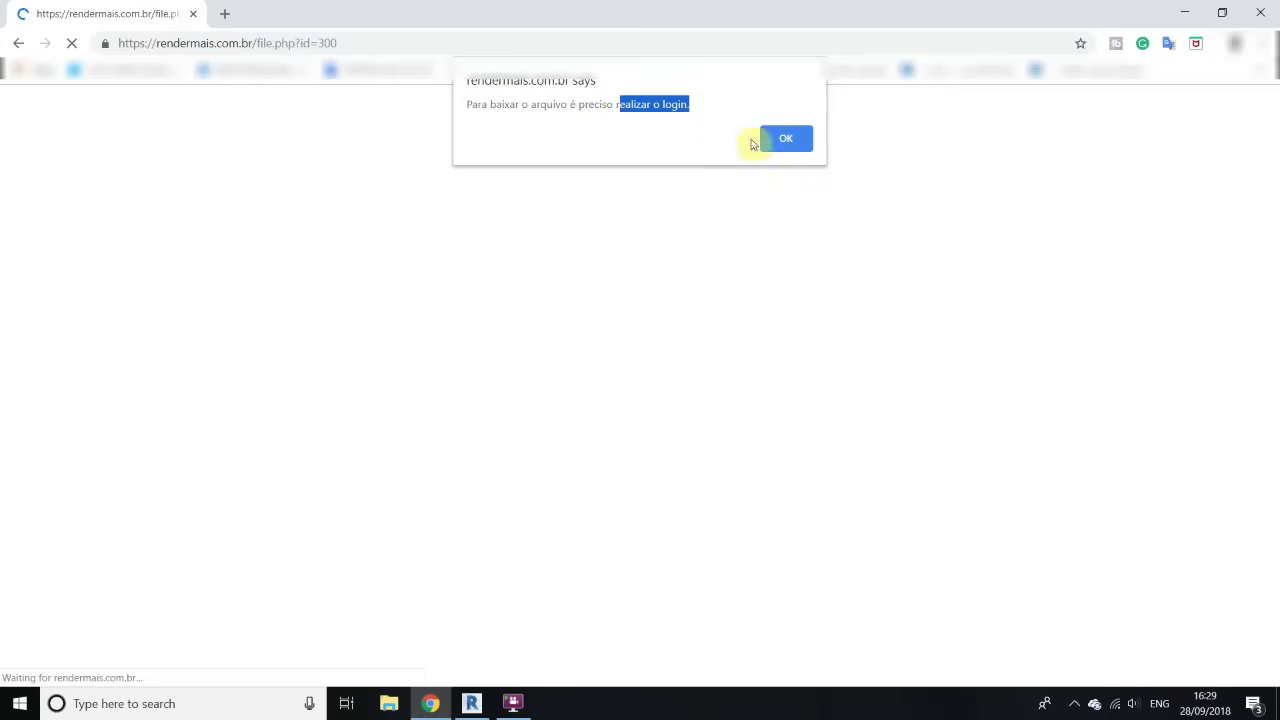
left_click(786, 140)
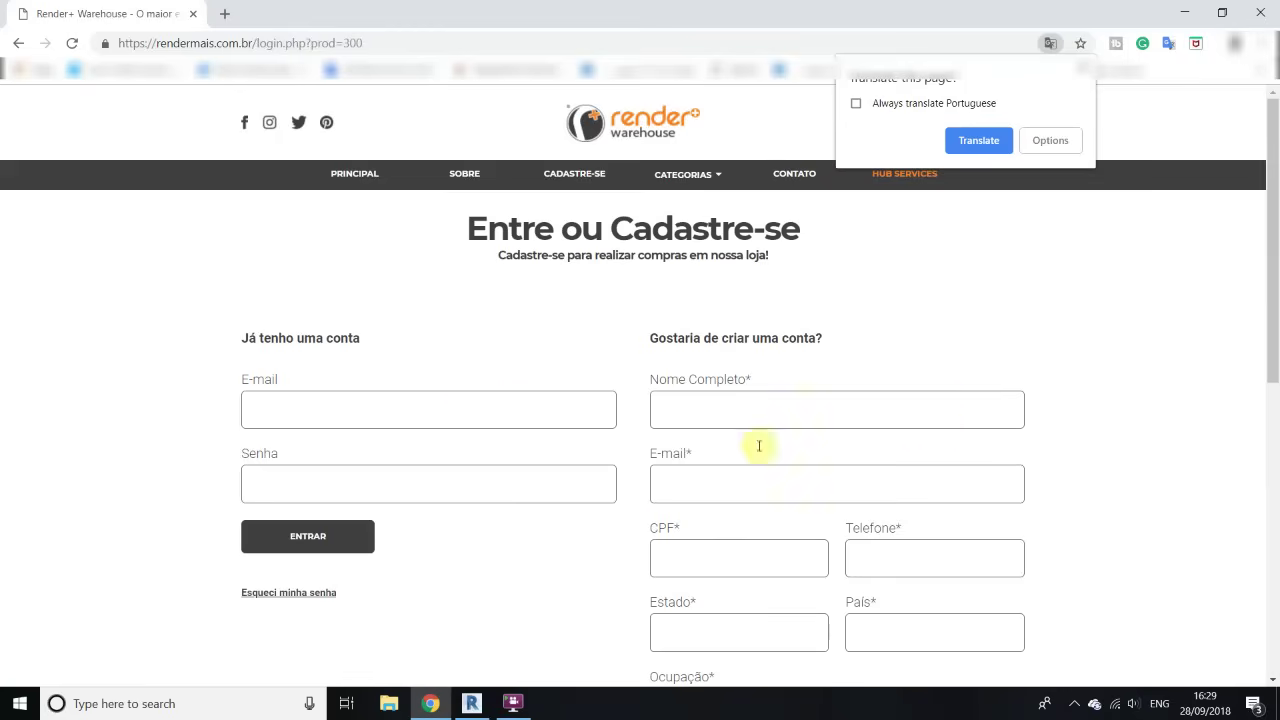
Translate the sign-in/register page into English and focus the Full name field
scroll(543, 363, "down", 3)
scroll(529, 409, "down", 1)
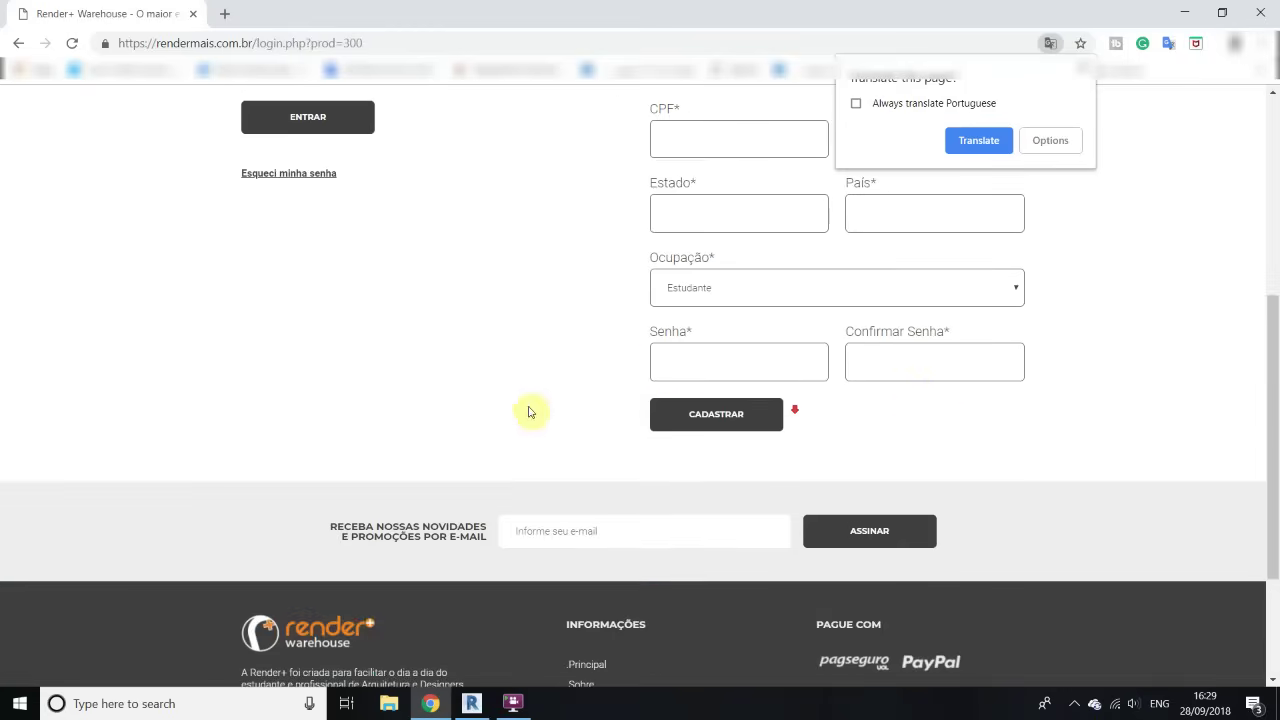
scroll(477, 440, "up", 2)
scroll(423, 374, "up", 1)
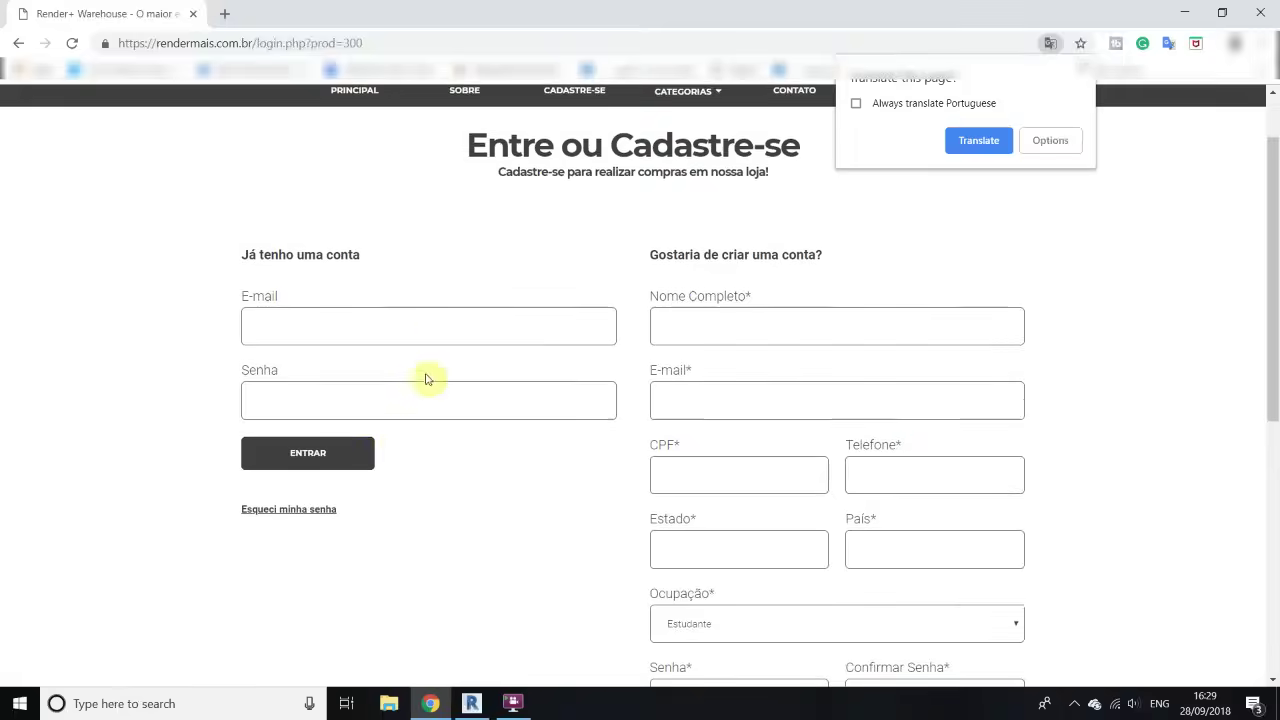
scroll(817, 343, "down", 3)
scroll(666, 391, "up", 5)
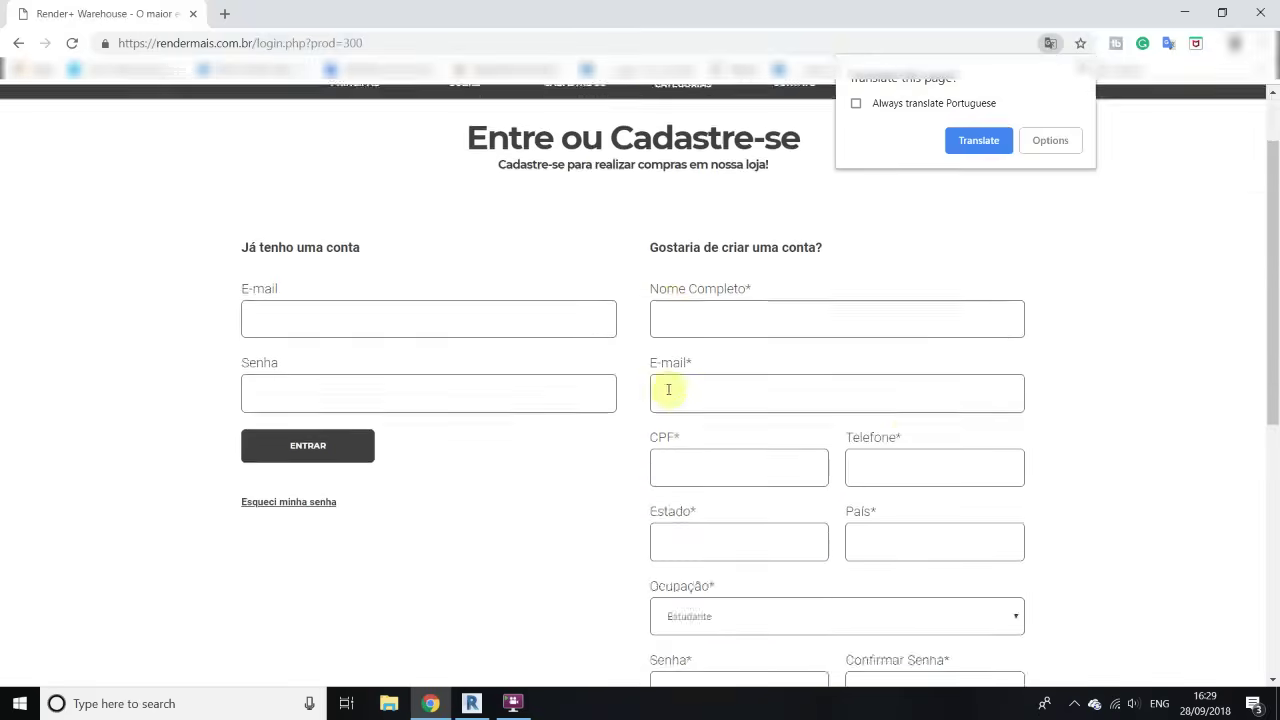
left_click(980, 141)
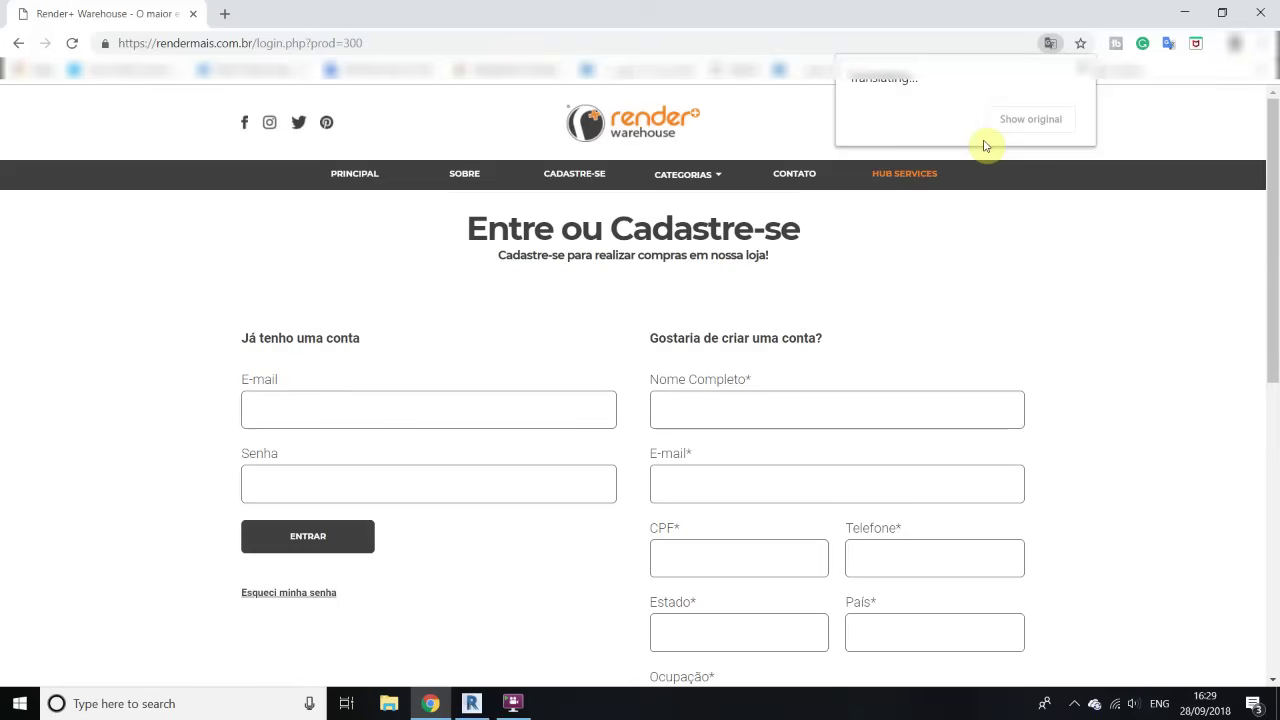
scroll(885, 250, "down", 1)
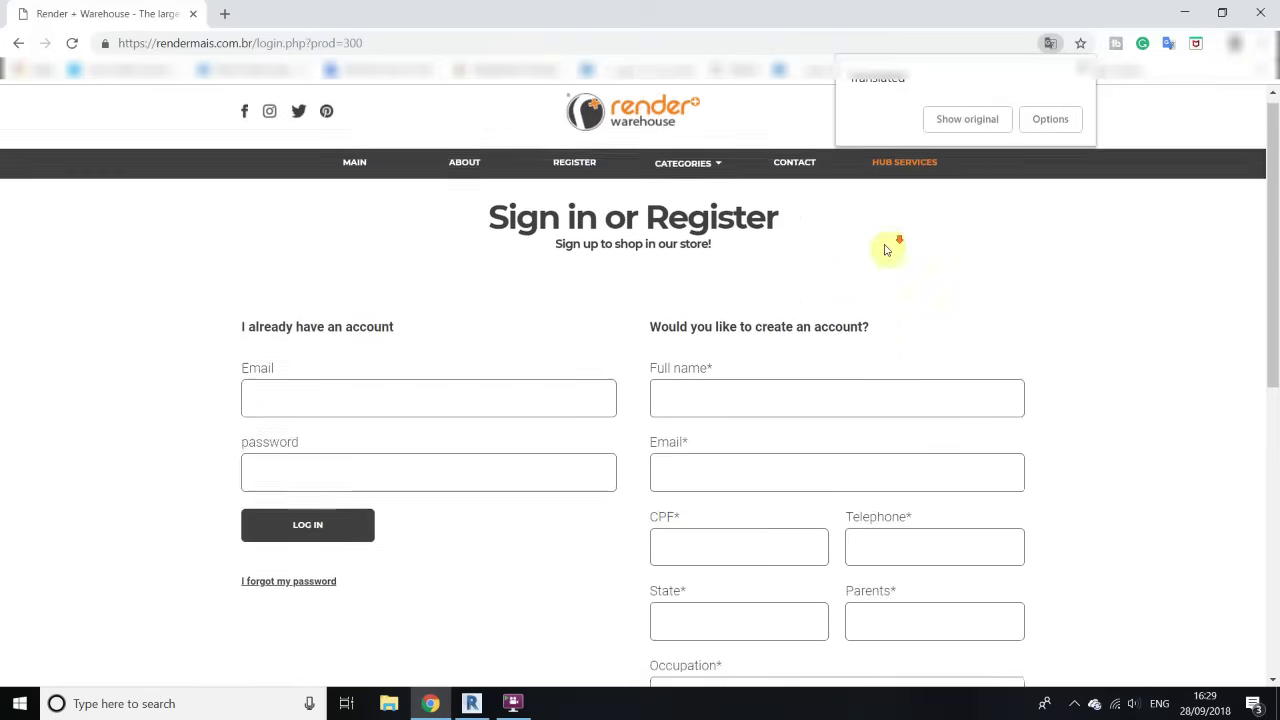
scroll(885, 250, "down", 3)
left_click(673, 240)
scroll(892, 374, "down", 1)
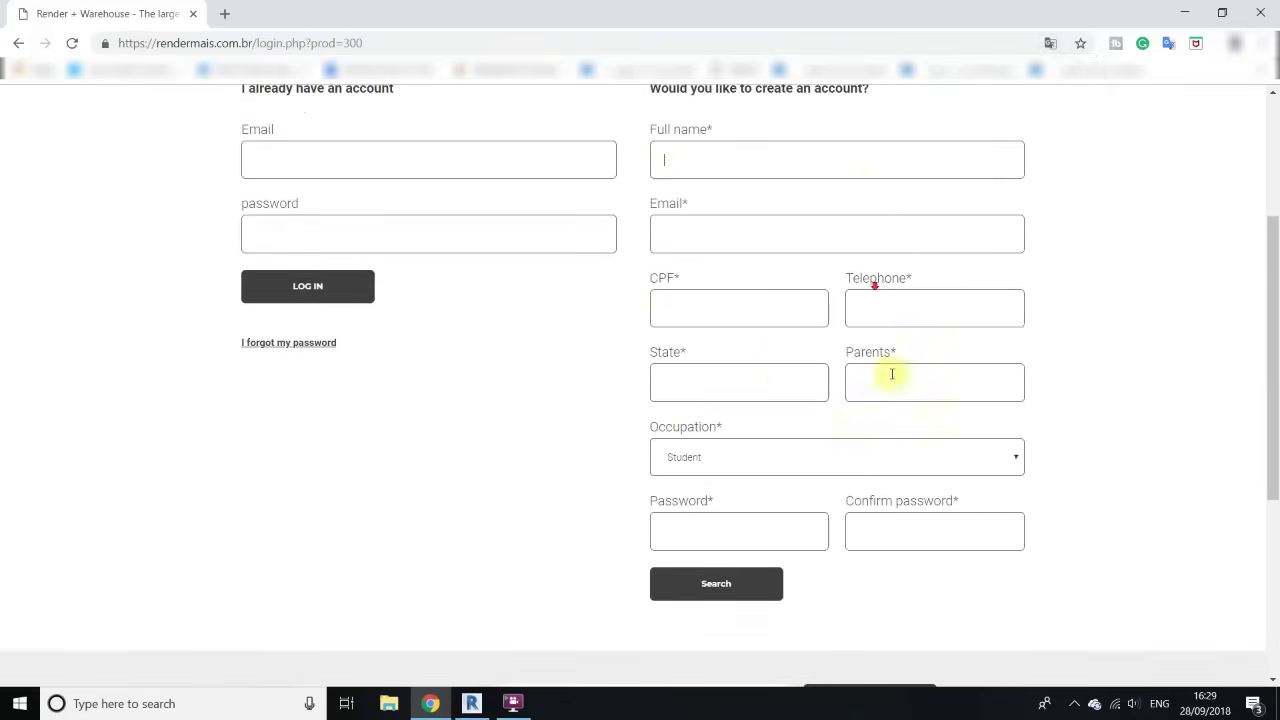
Go through the Full name and Email fields of the registration form
scroll(812, 283, "up", 3)
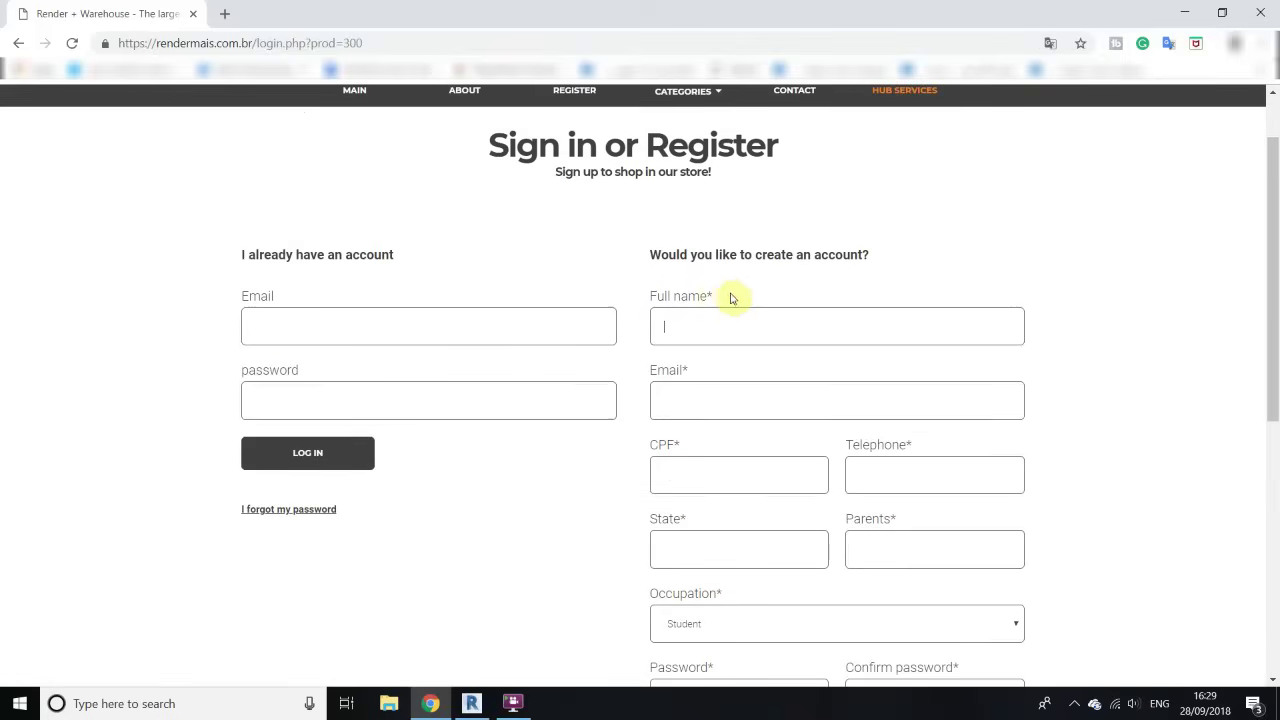
left_click_drag(729, 292, 786, 325)
left_click(786, 325)
left_click(778, 404)
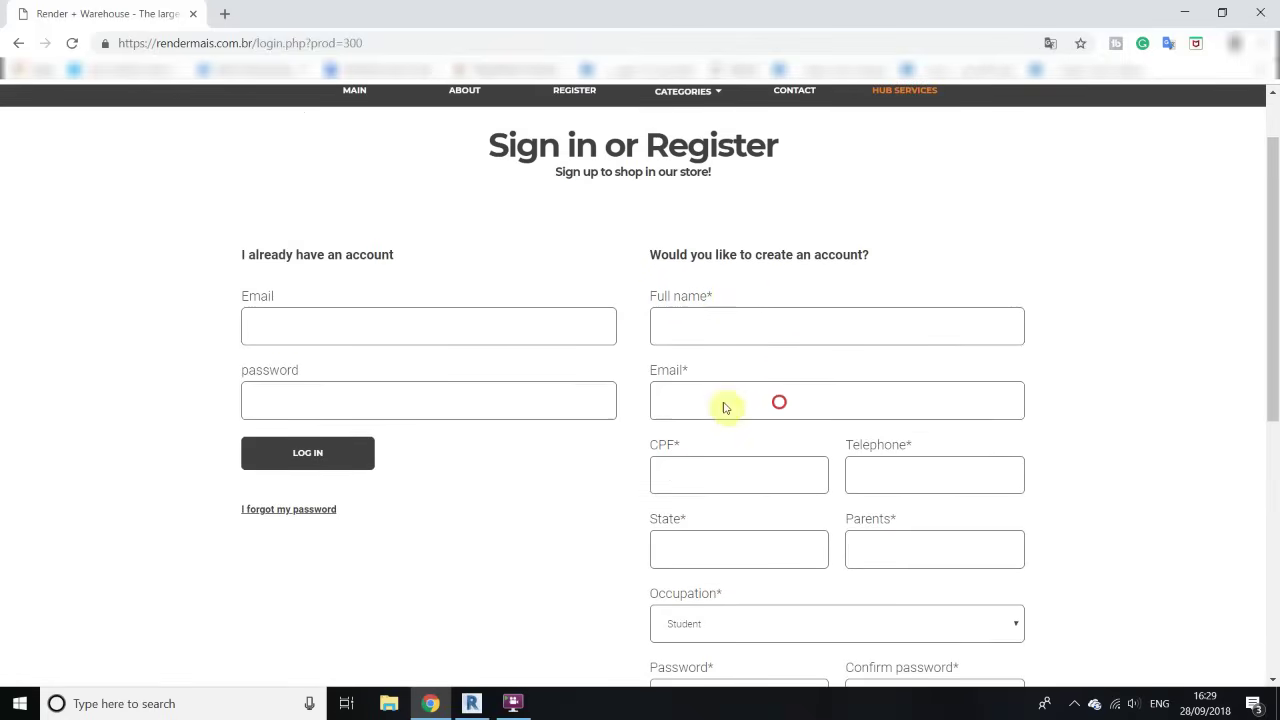
scroll(700, 390, "down", 2)
Fill the CPF and Telephone fields with Chrome's saved autofill values
left_click_drag(691, 285, 652, 279)
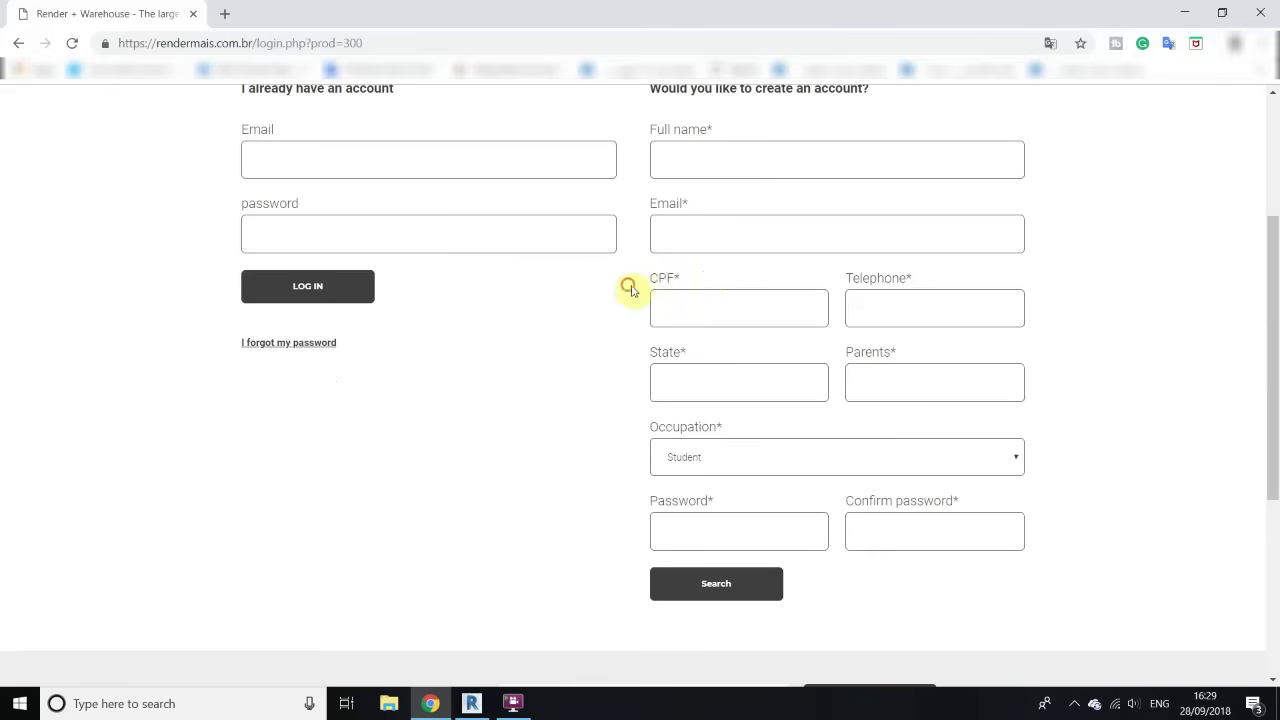
left_click_drag(630, 290, 743, 274)
left_click(660, 305)
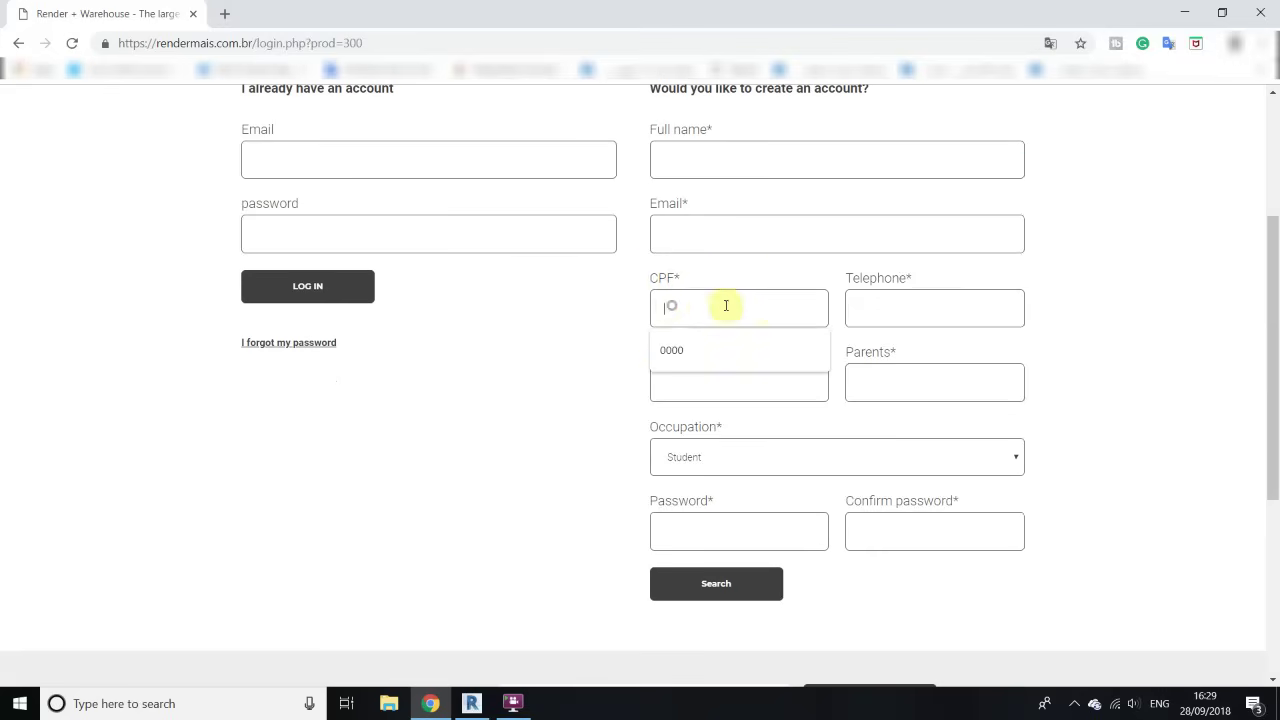
left_click(674, 345)
double_click(678, 308)
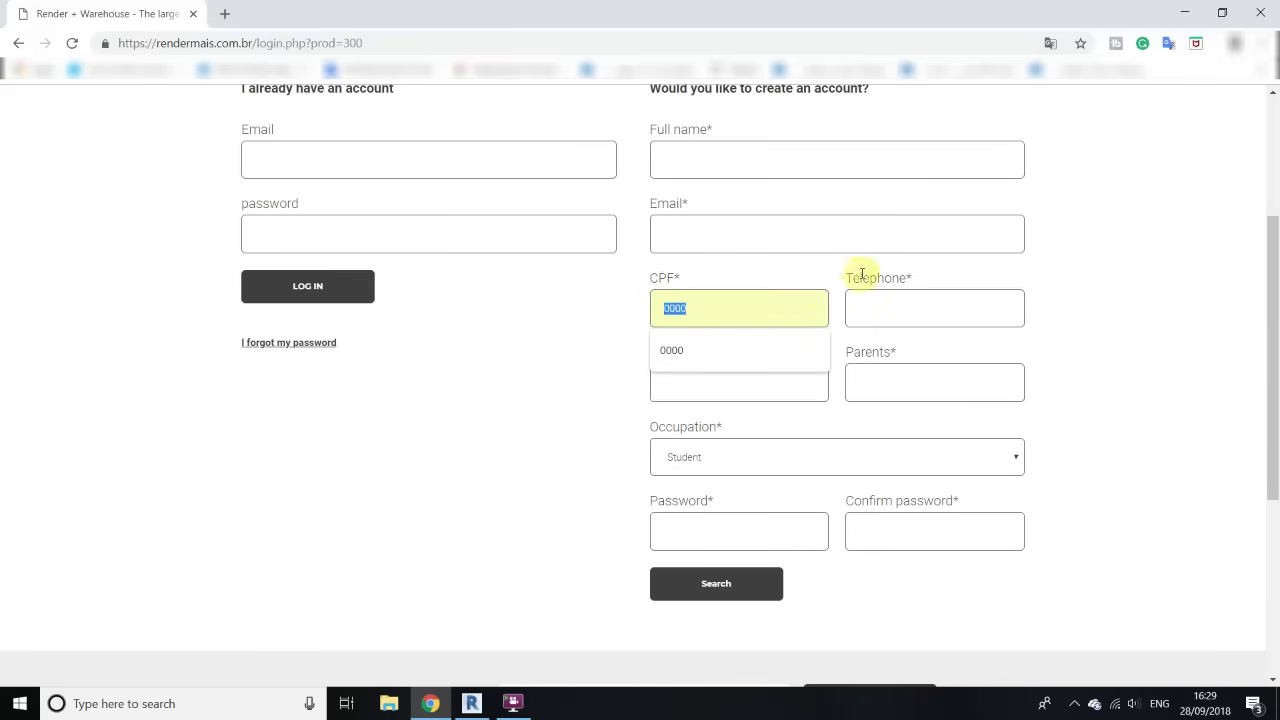
left_click_drag(905, 277, 853, 272)
left_click(868, 307)
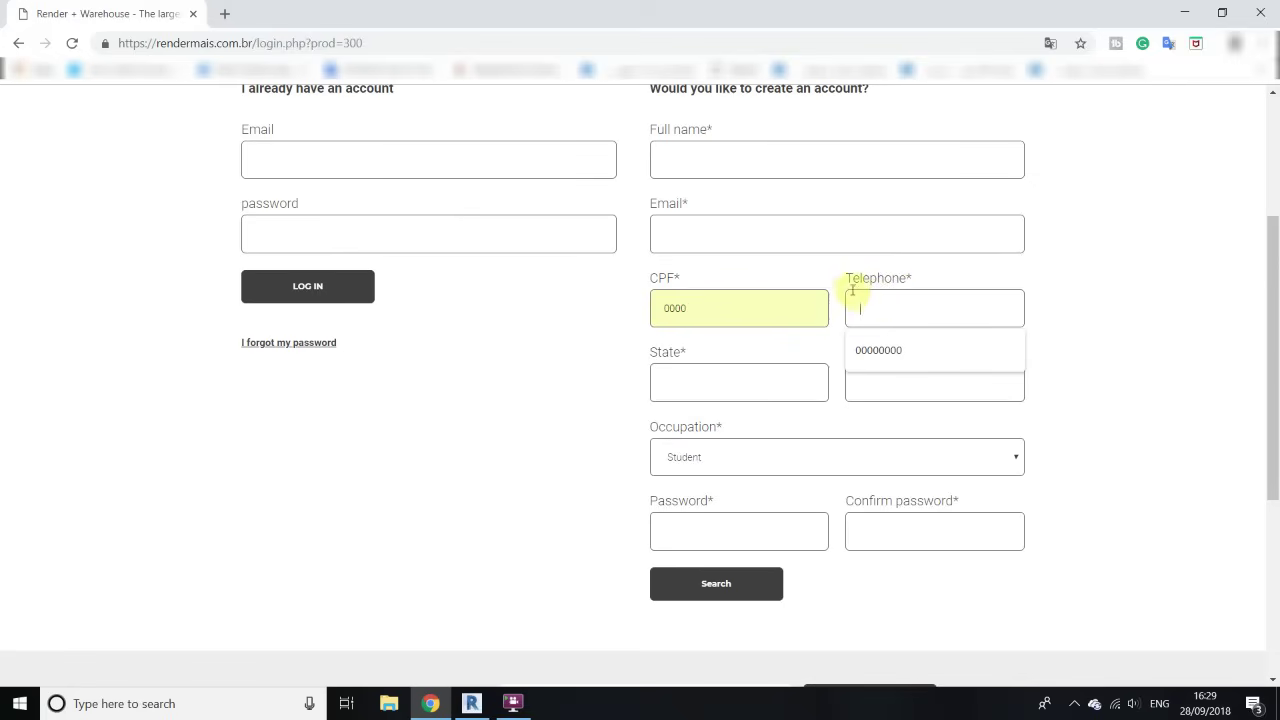
left_click(882, 346)
double_click(910, 307)
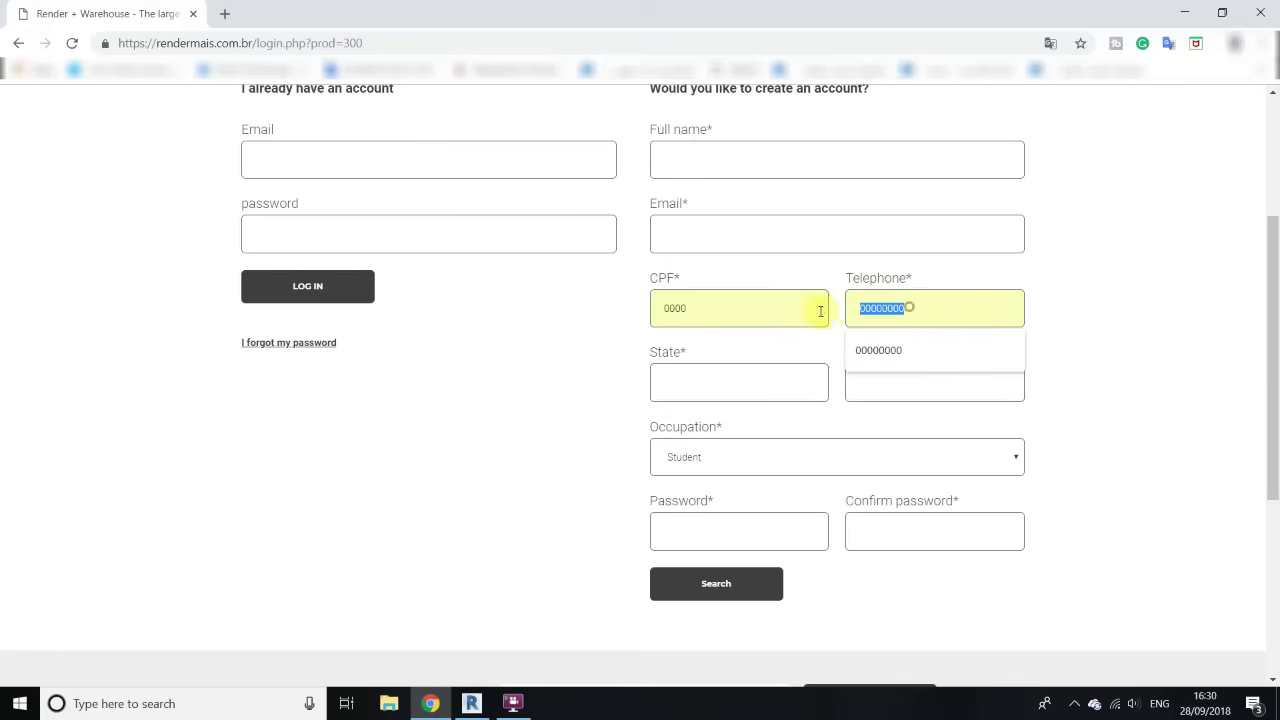
left_click(562, 354)
Check the State and Parents fields, keep Student as occupation, and focus Password
left_click_drag(742, 356, 670, 352)
left_click(700, 383)
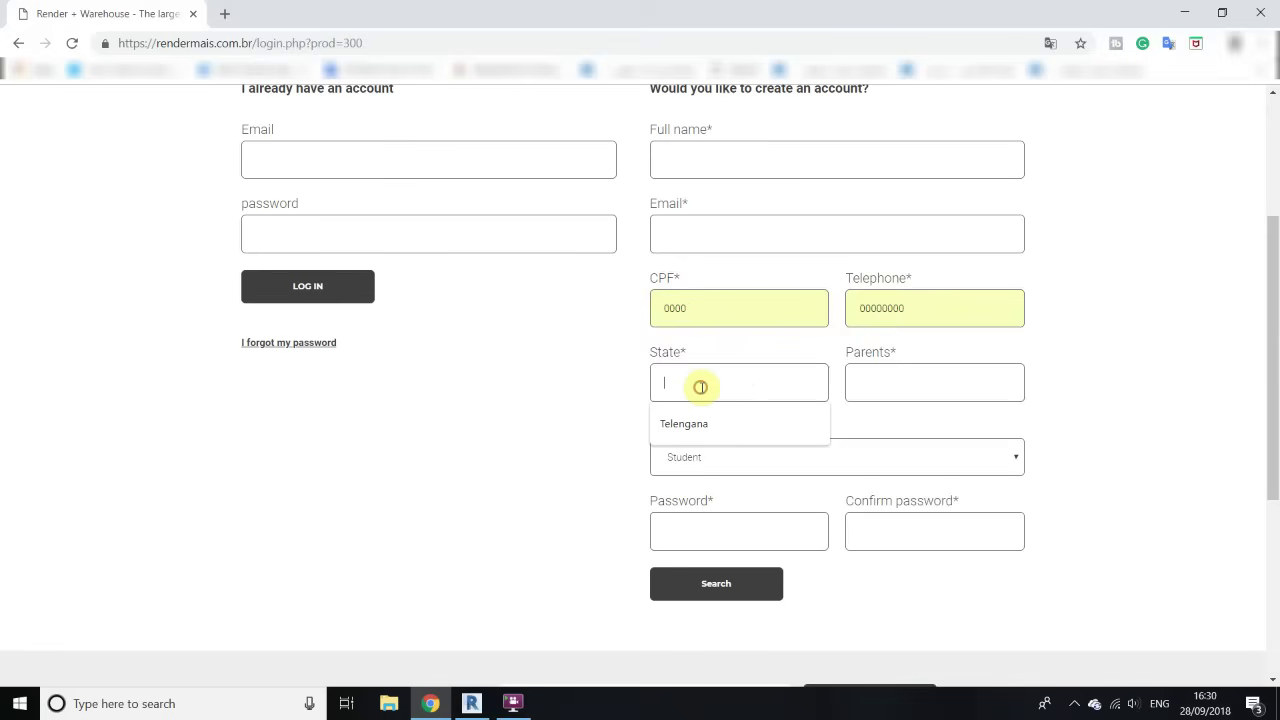
left_click(582, 394)
left_click_drag(897, 353, 842, 349)
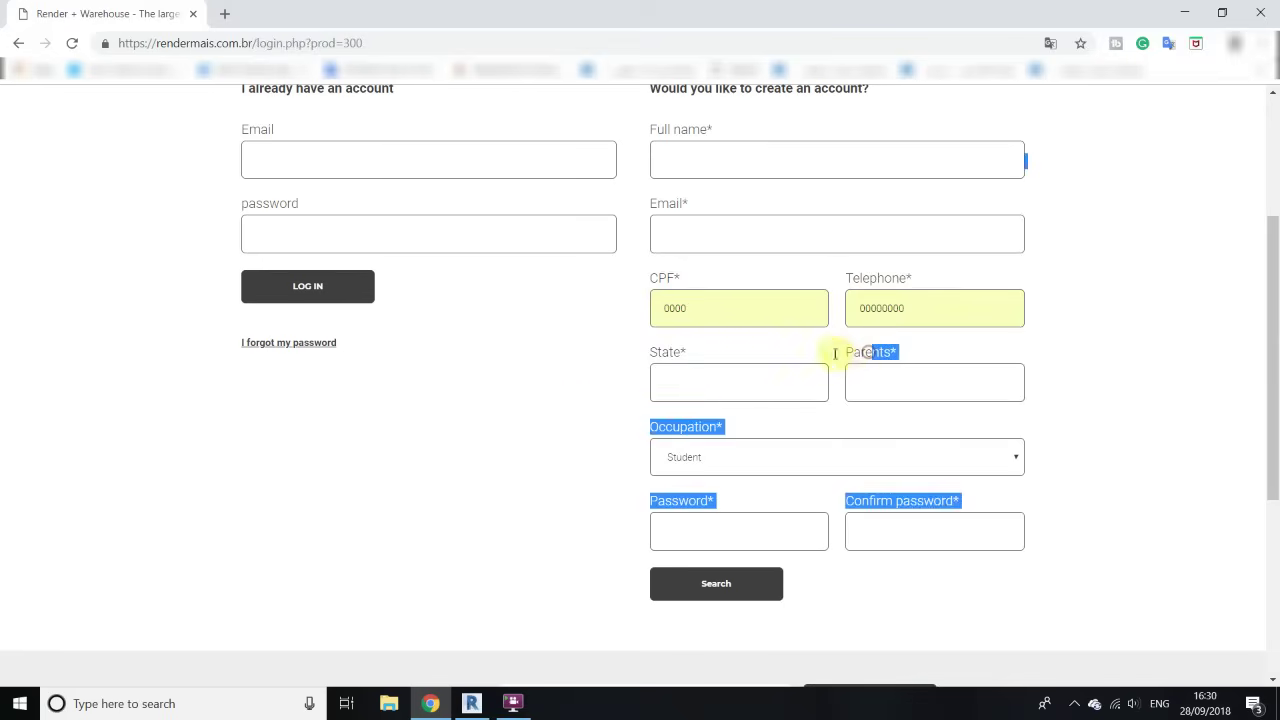
left_click(907, 352)
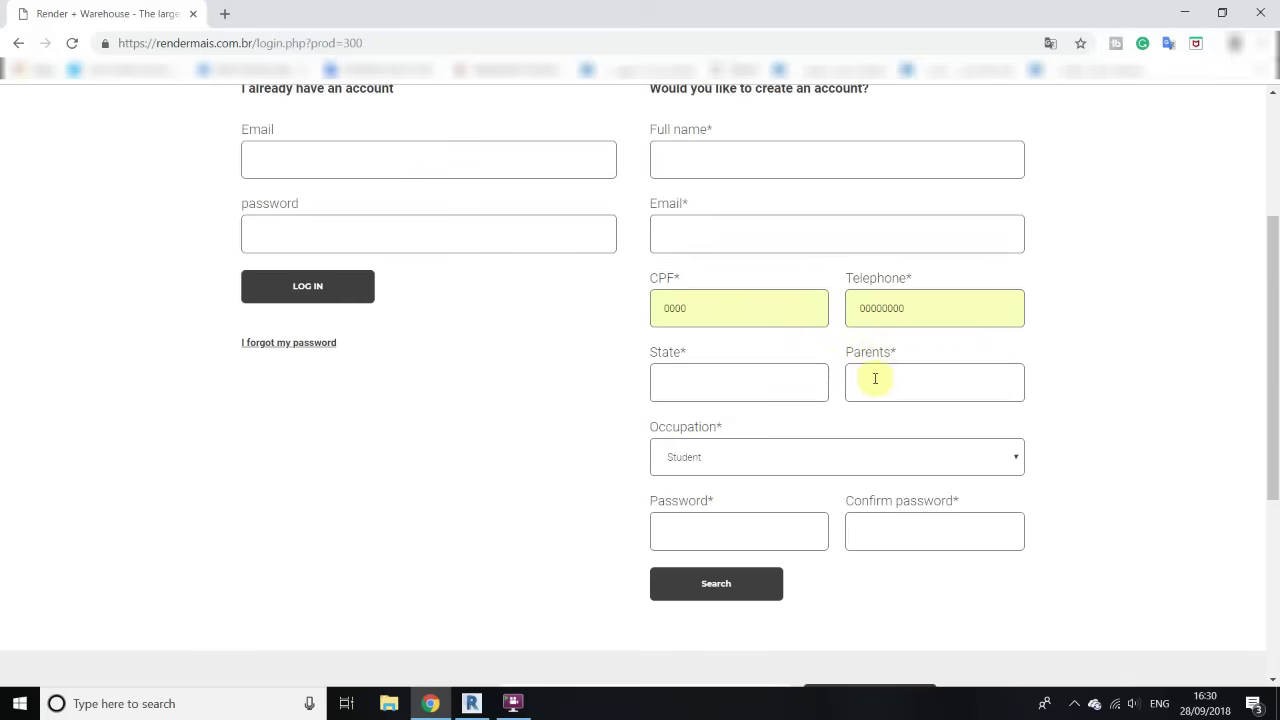
left_click(875, 378)
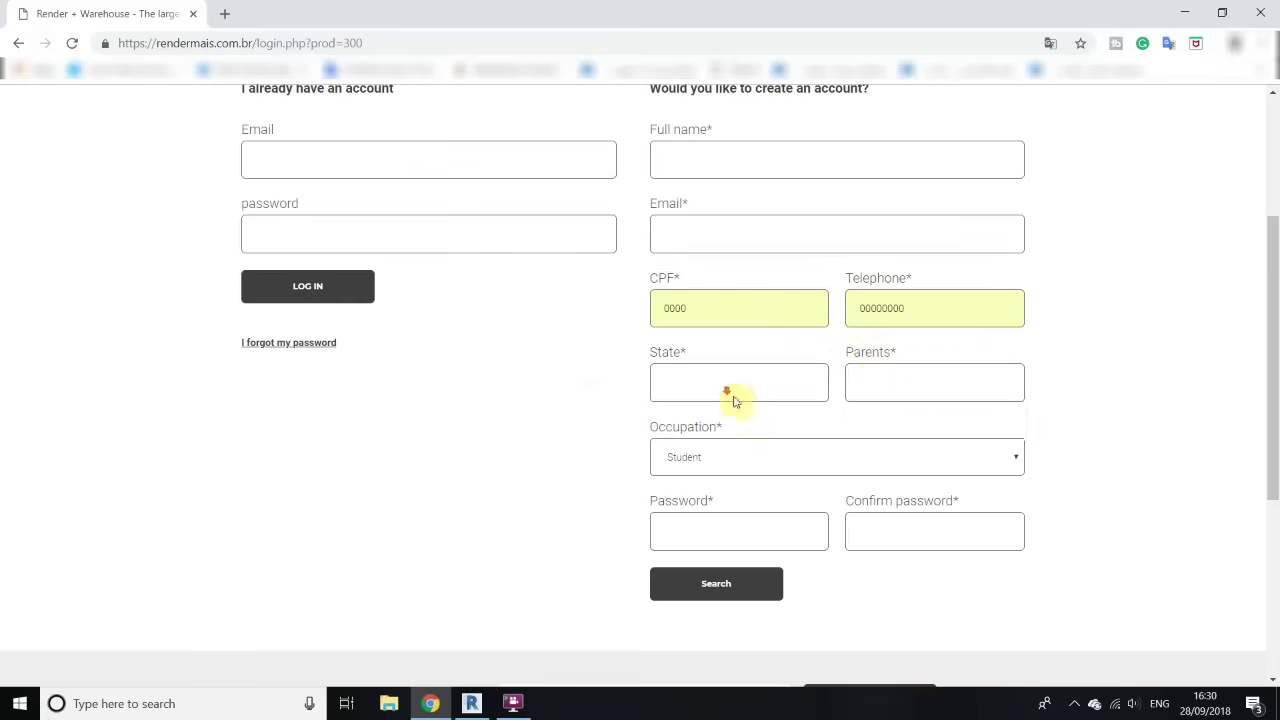
scroll(680, 293, "down", 2)
left_click(727, 279)
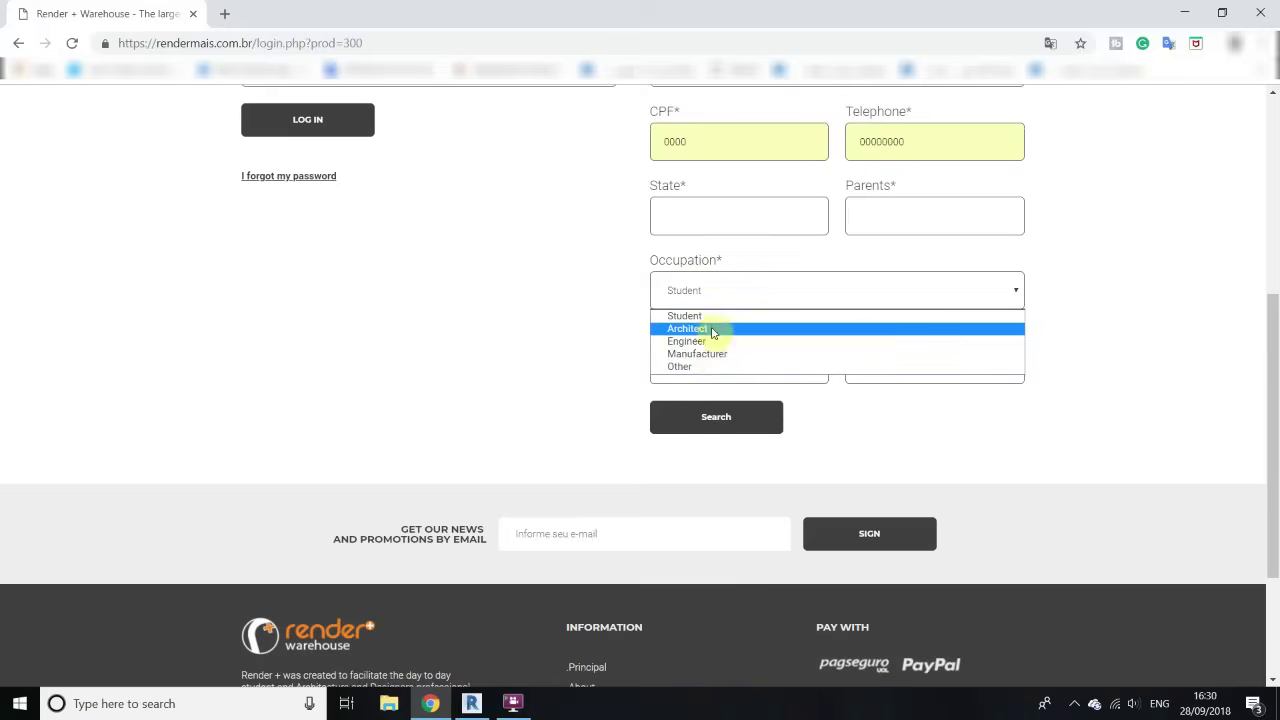
left_click(506, 277)
left_click(670, 362)
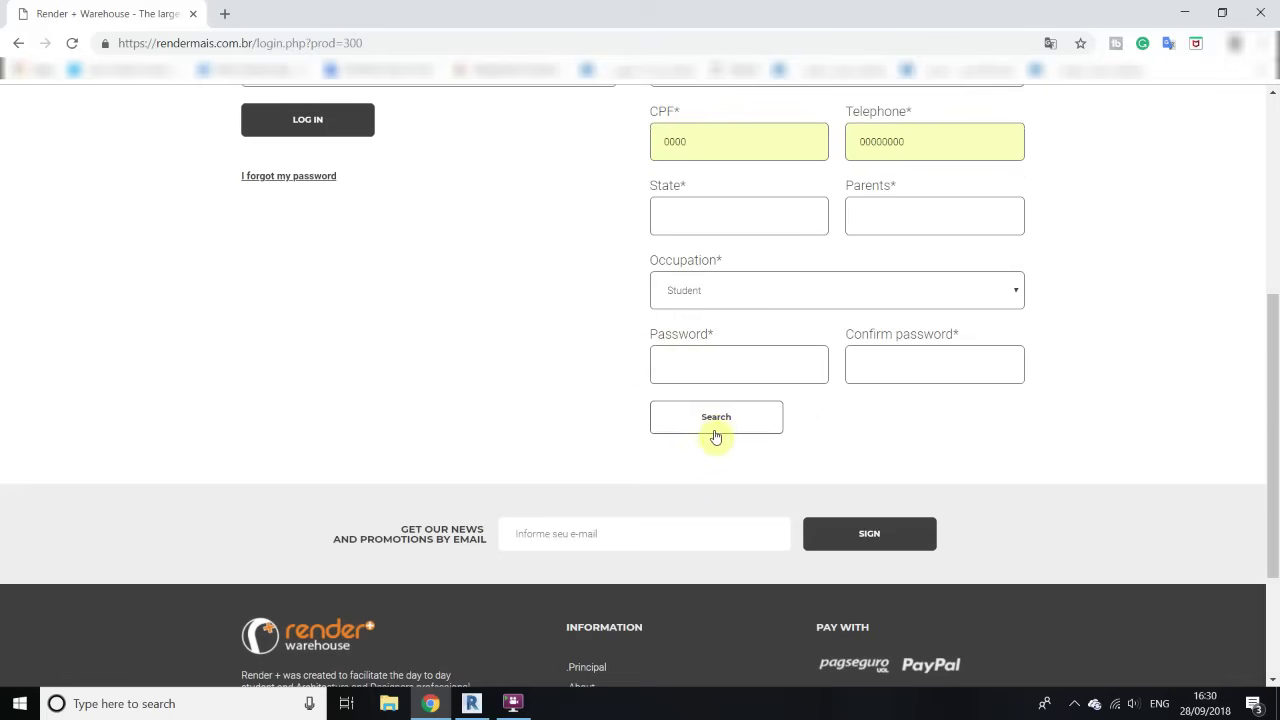
Attempt login with a saved e-mail, then dismiss the invalid-login warning
scroll(686, 380, "up", 3)
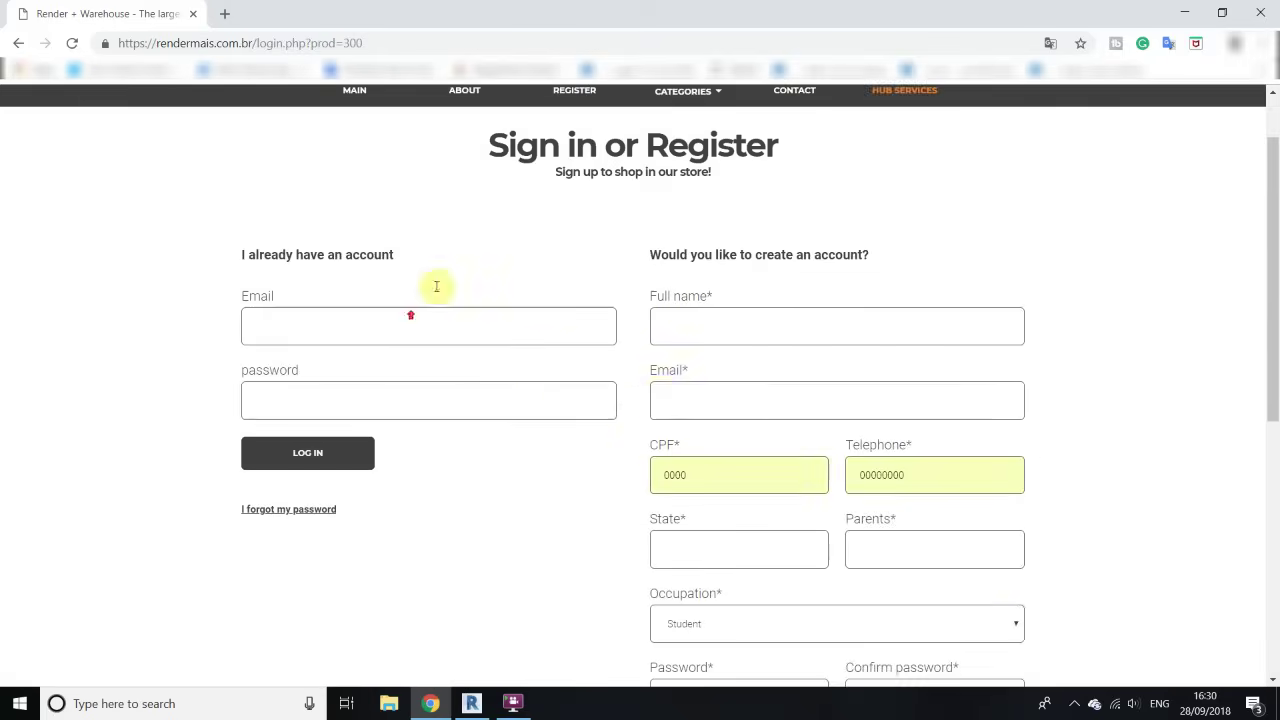
scroll(737, 283, "up", 1)
scroll(420, 291, "down", 3)
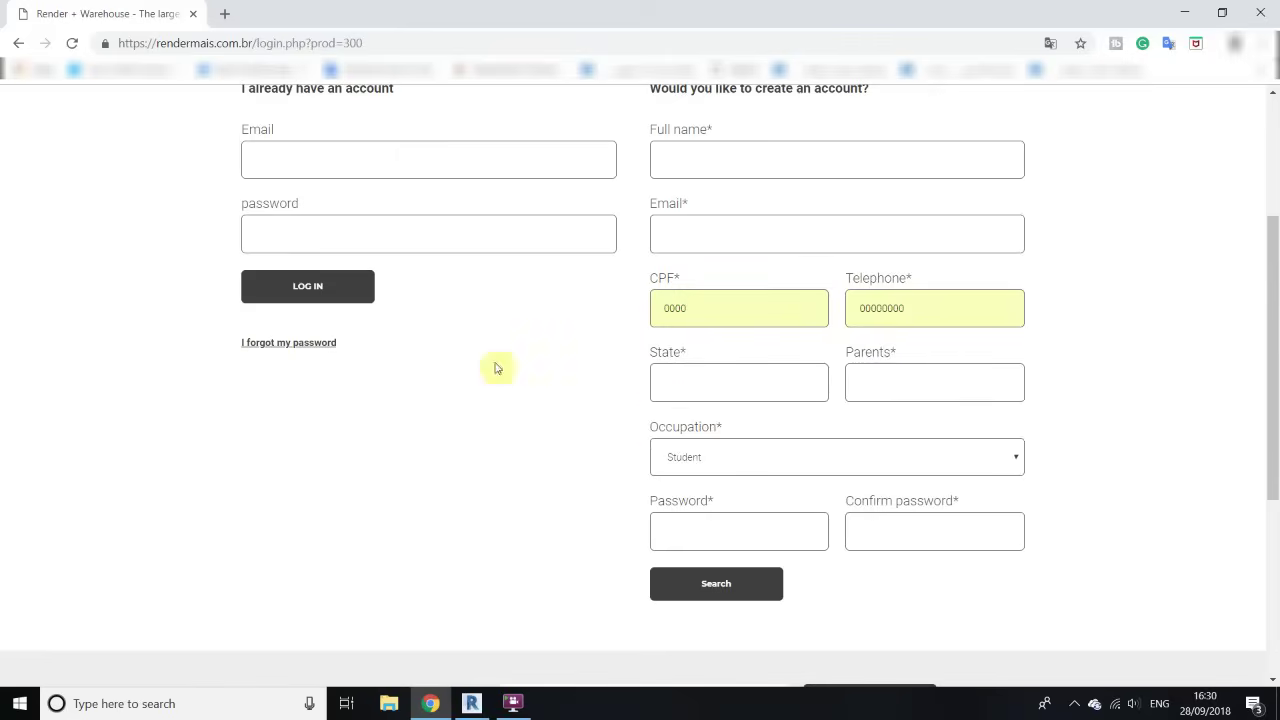
scroll(700, 409, "down", 1)
scroll(471, 349, "up", 1)
scroll(674, 417, "down", 2)
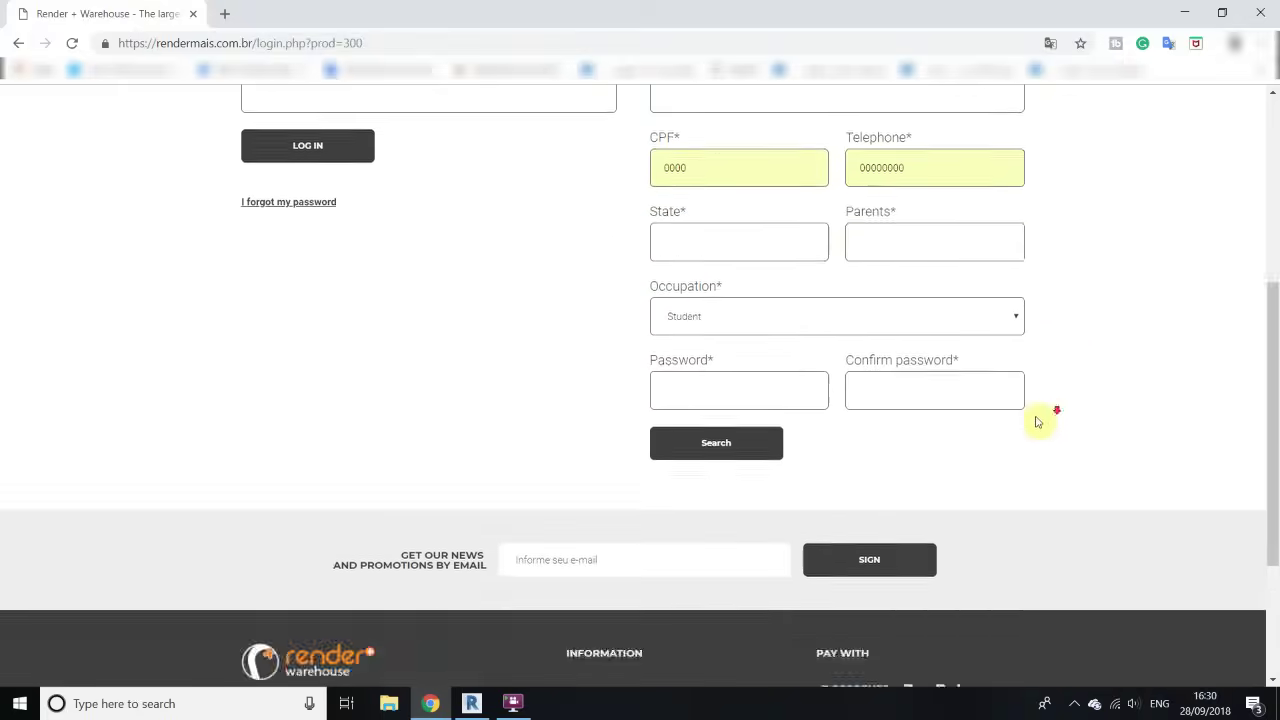
scroll(766, 366, "up", 3)
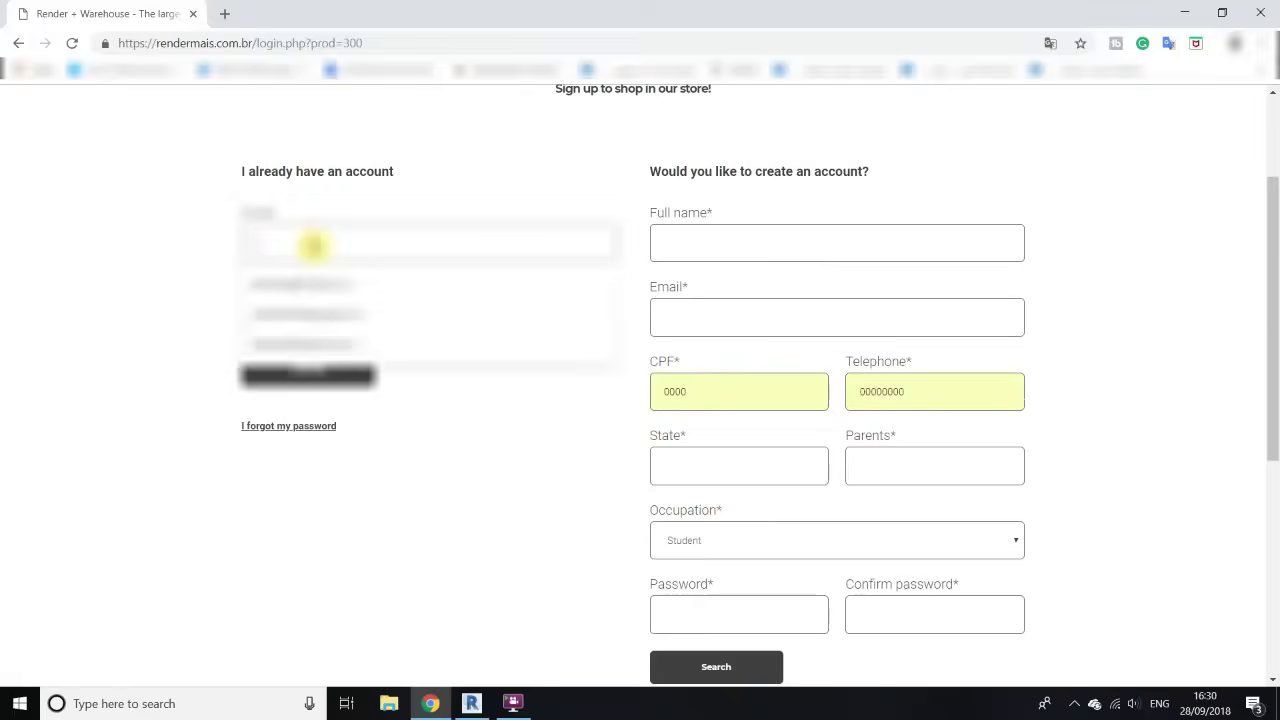
left_click(329, 283)
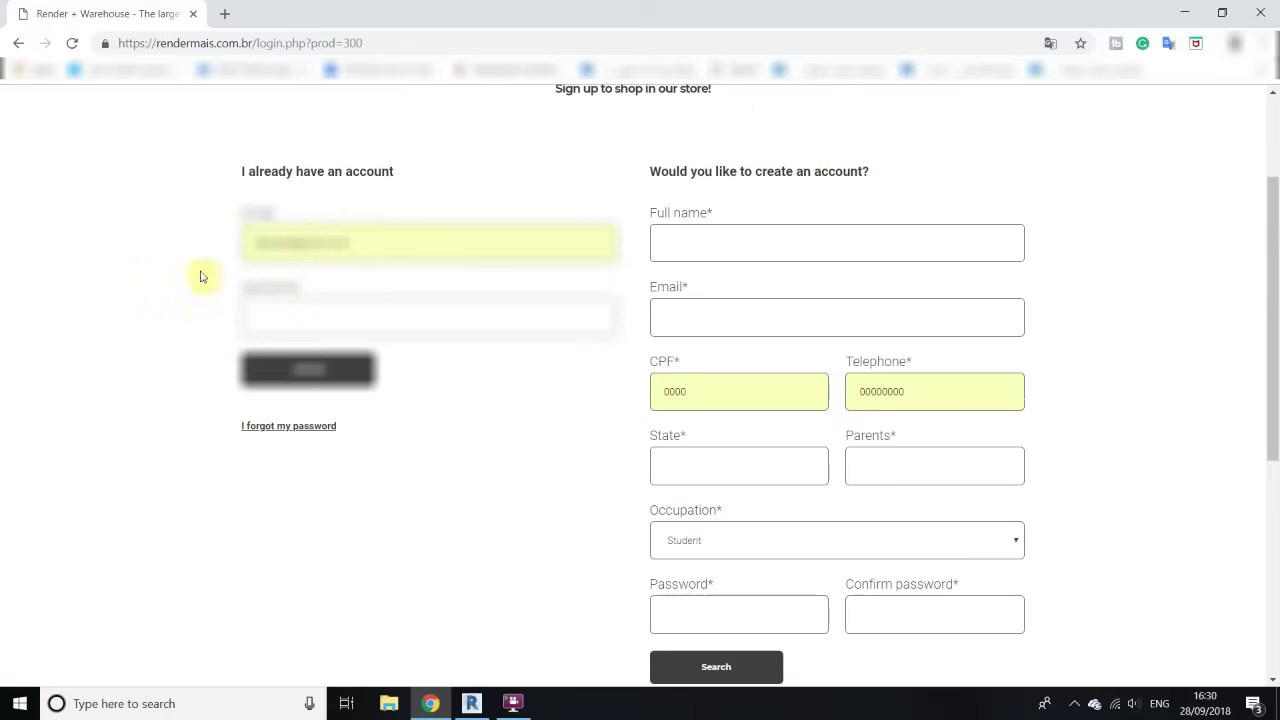
left_click_drag(400, 240, 190, 262)
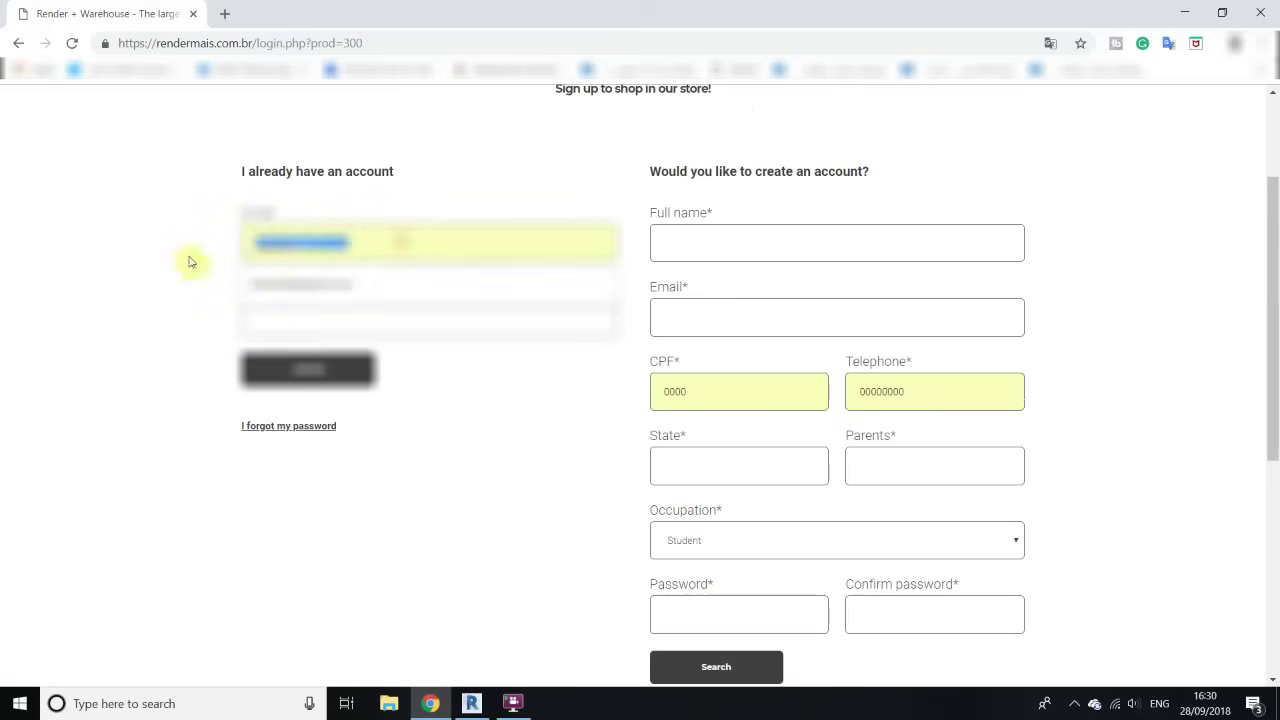
left_click(308, 282)
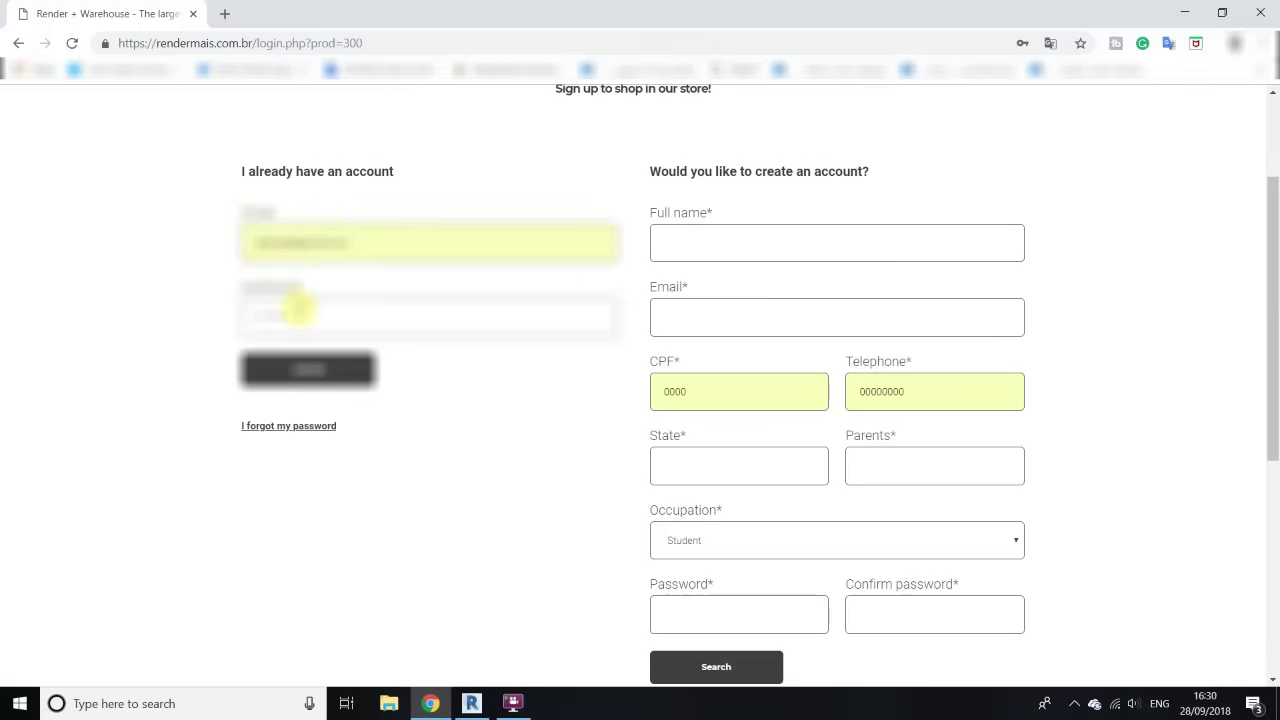
left_click(308, 369)
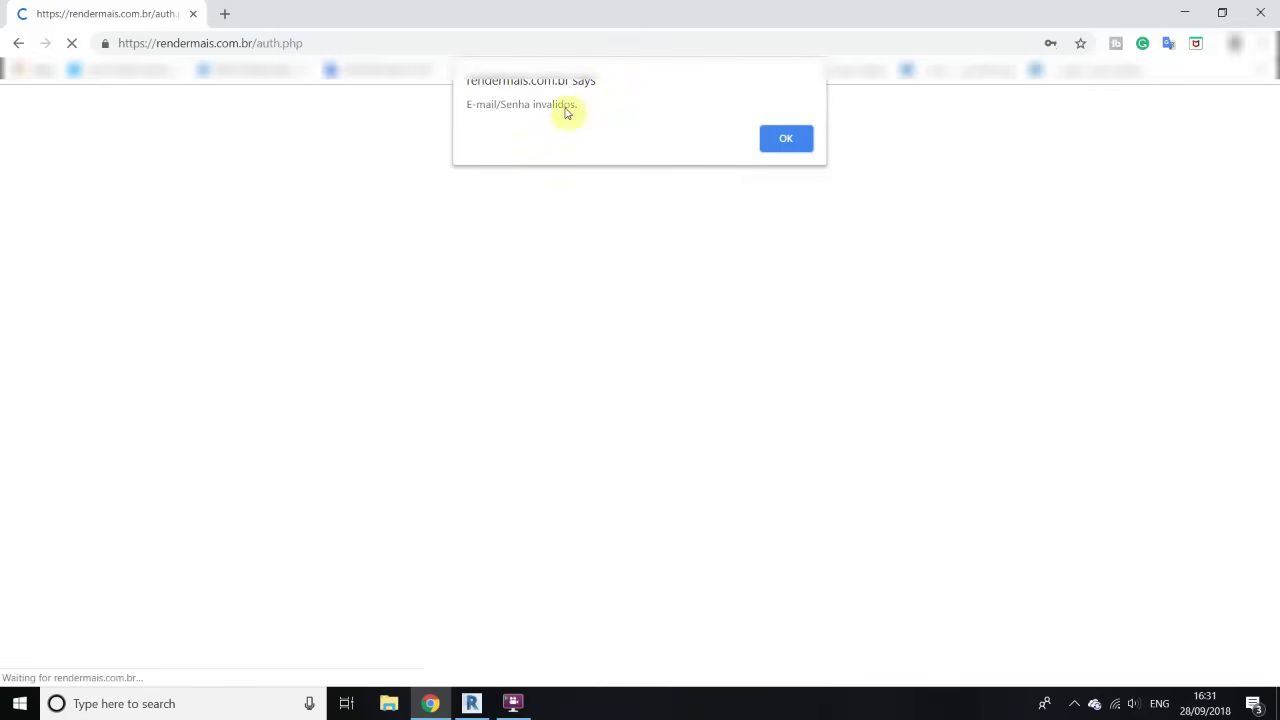
left_click(770, 138)
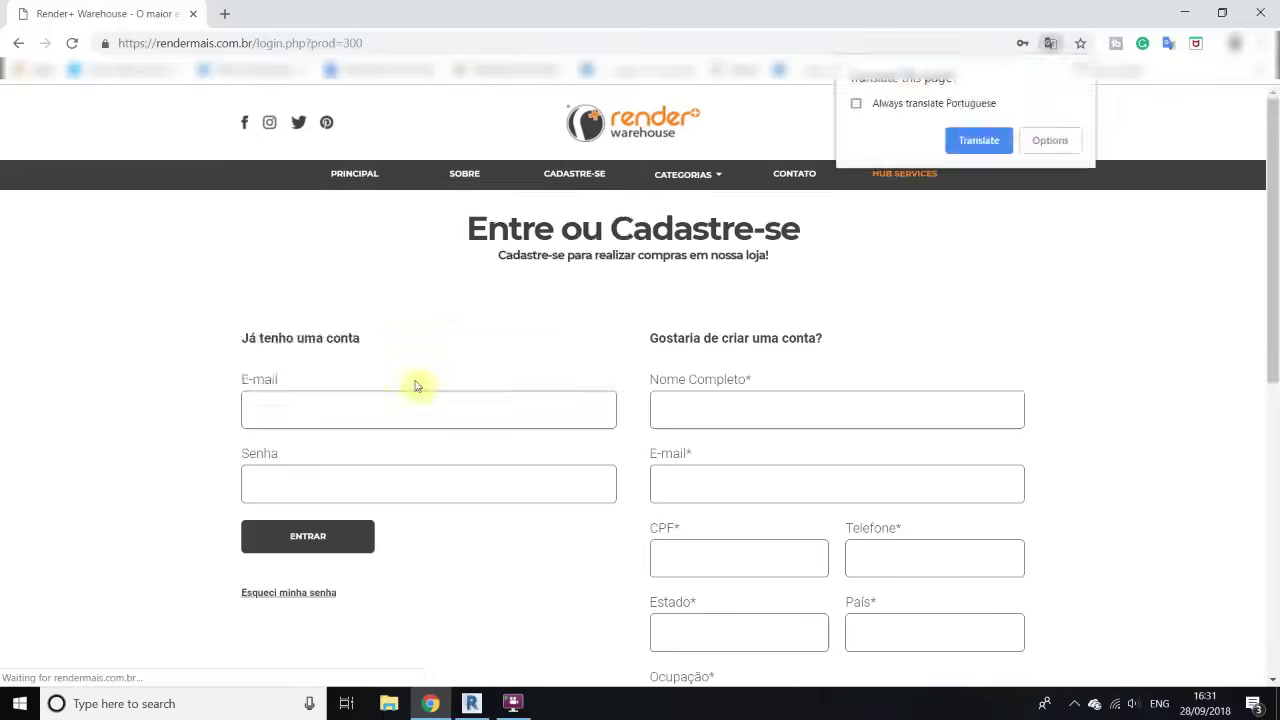
Sign in with the saved account credentials to return to the ÁRVORE 01 page
left_click(371, 428)
left_click(349, 450)
left_click(333, 478)
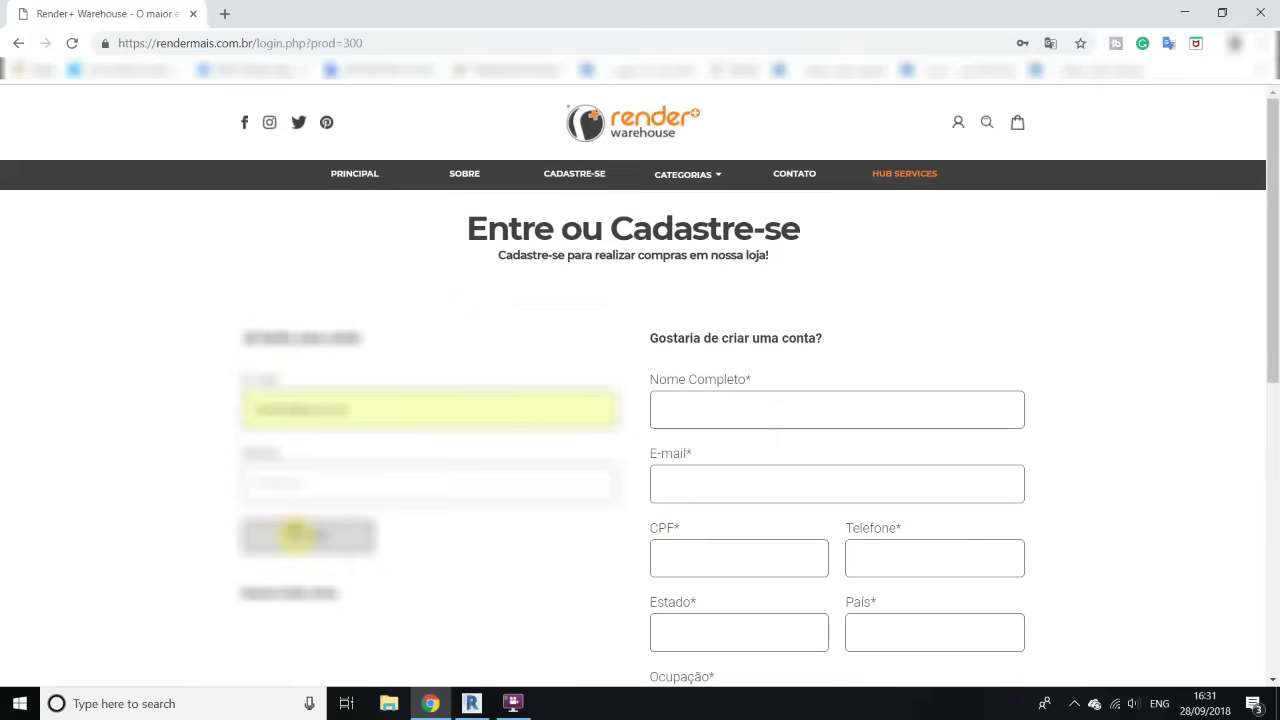
left_click(298, 535)
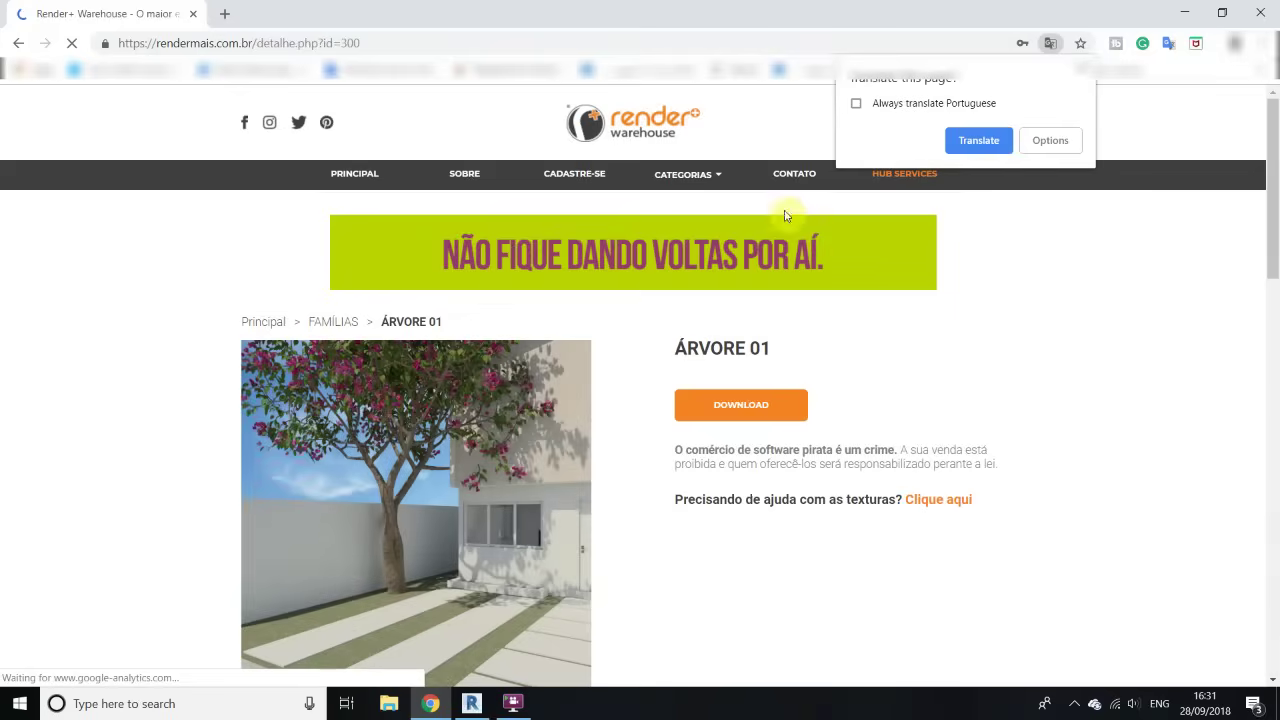
Translate the Tree 01 page into English and dismiss the save-password offer
scroll(662, 344, "down", 1)
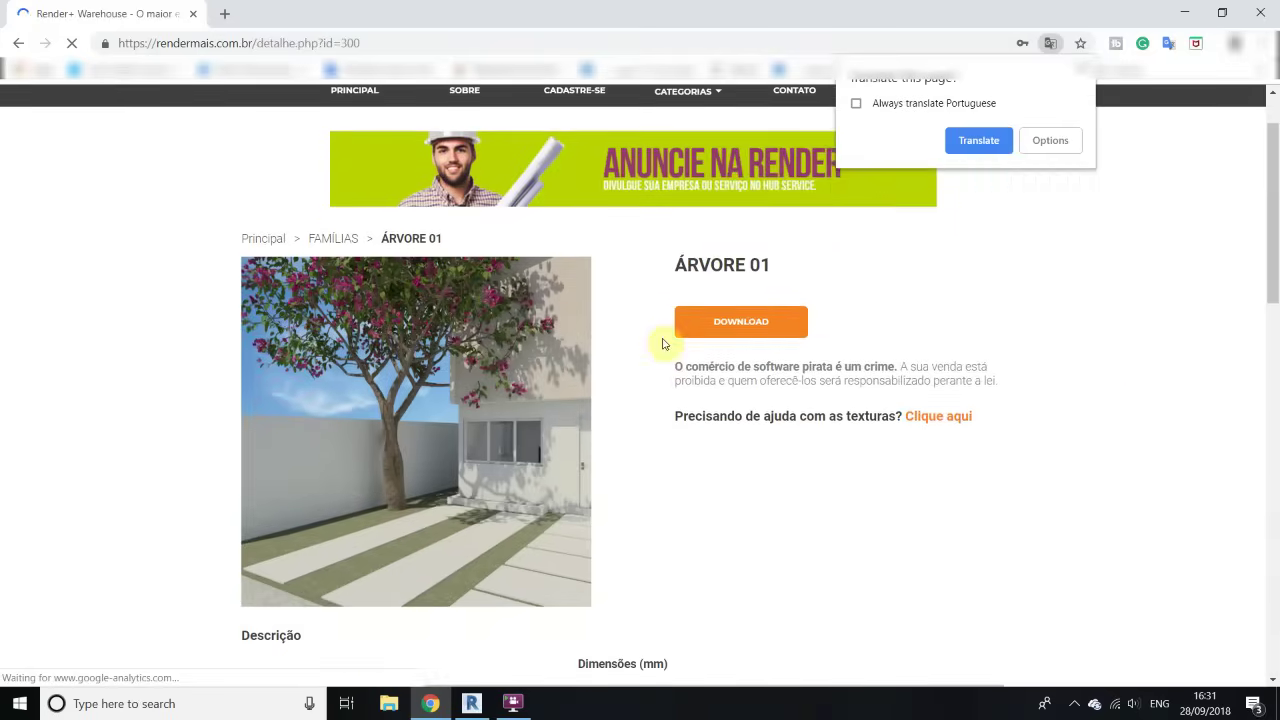
left_click(979, 141)
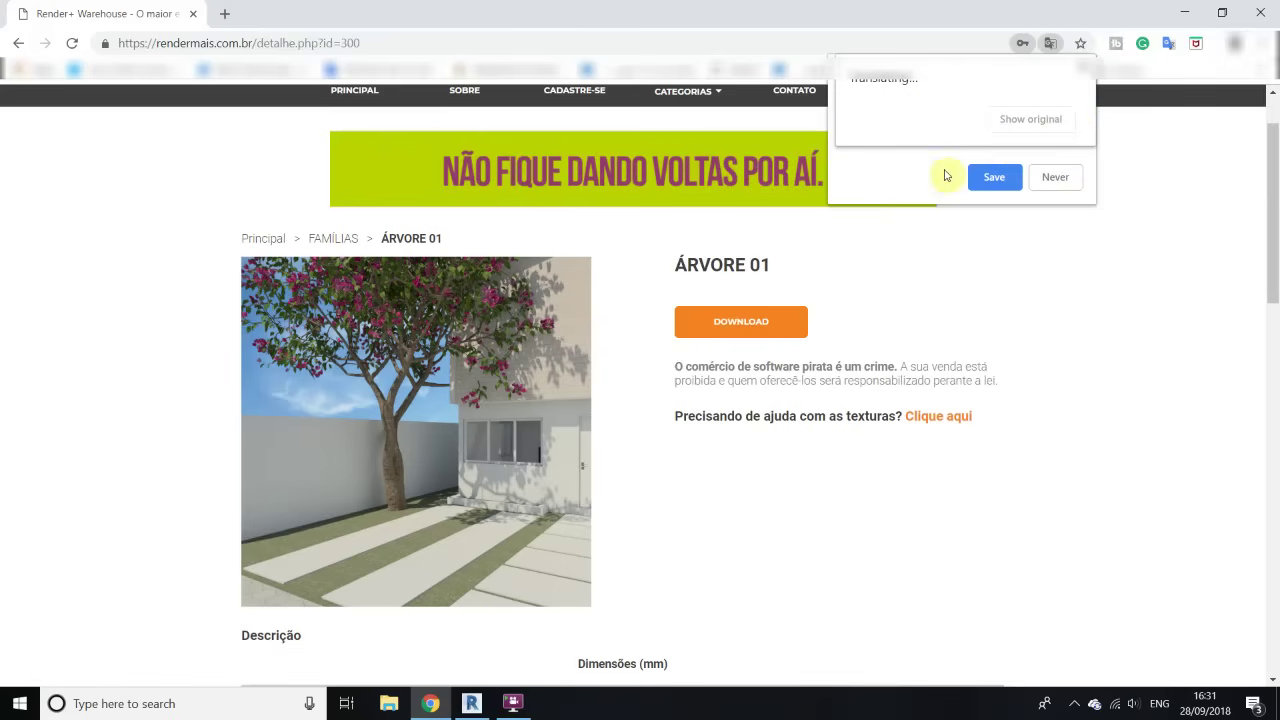
left_click(1060, 176)
Start the Tree 01 download, then cancel the duplicate ARVORE_01 (1).rar
left_click(785, 319)
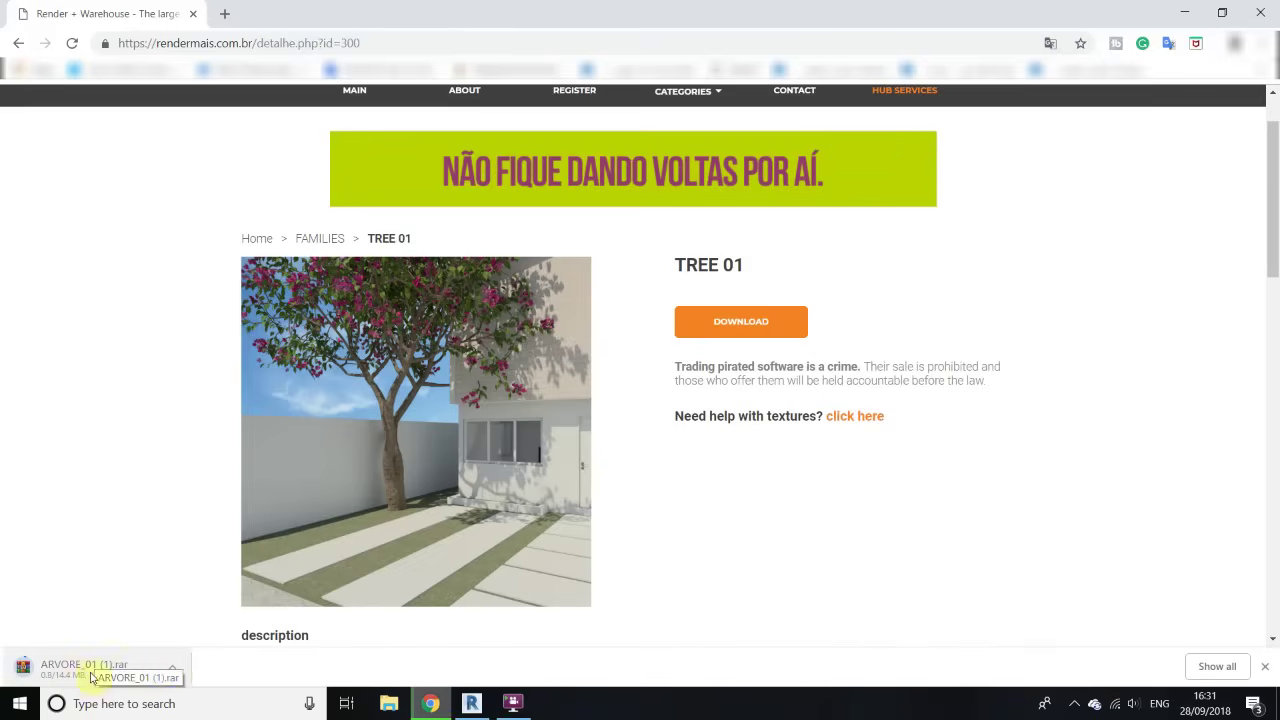
left_click(172, 668)
left_click(199, 639)
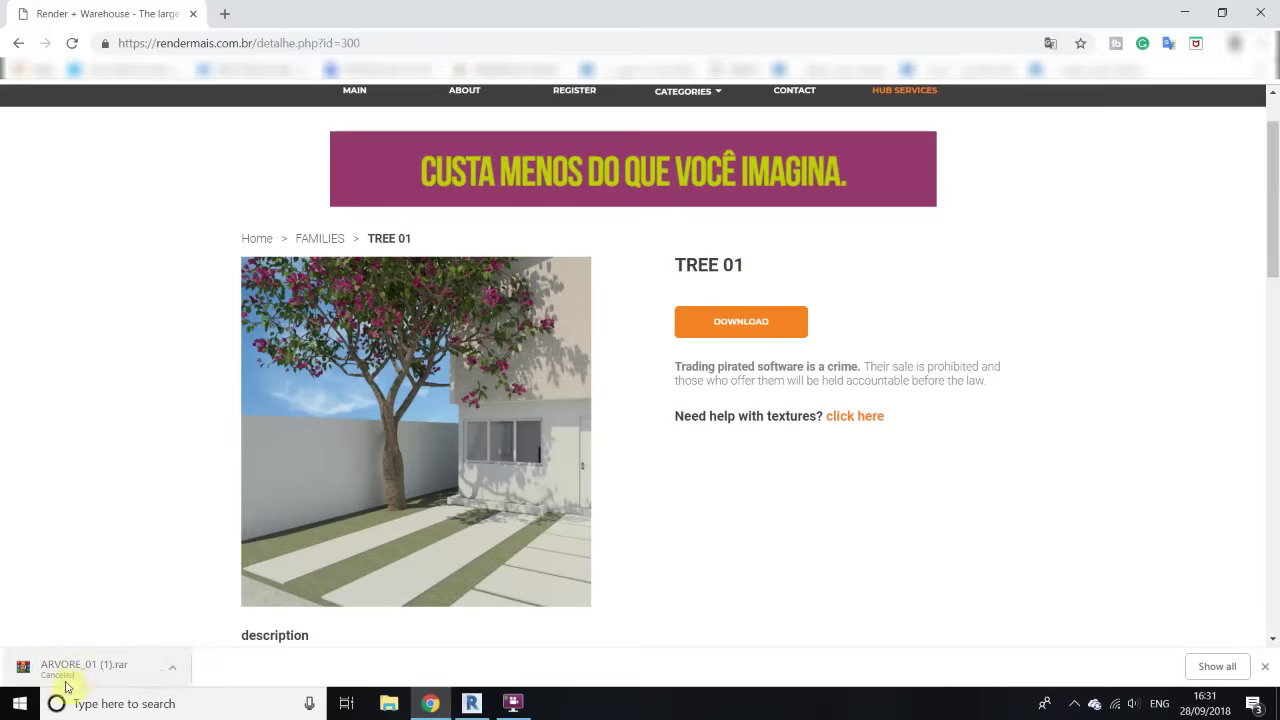
scroll(500, 214, "up", 1)
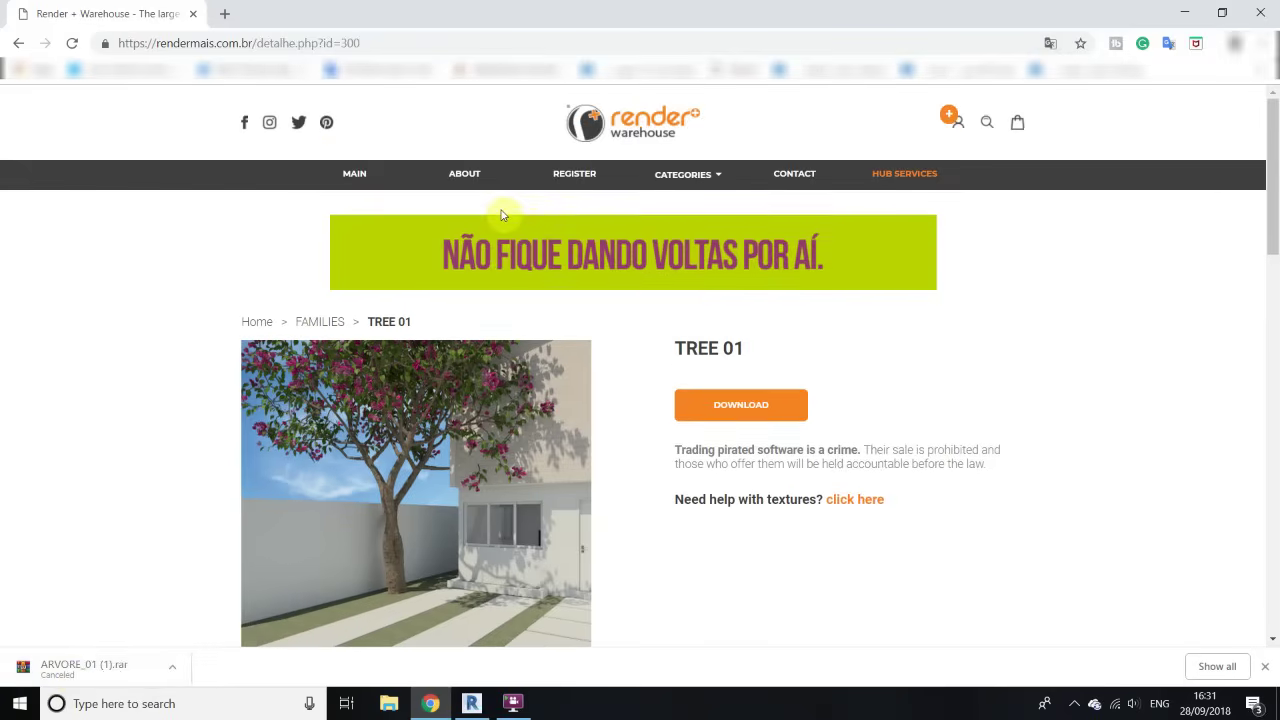
Open the CATEGORIES > TEXTURES > COLLECTIONS / PACKAGES listing
scroll(460, 370, "down", 3)
scroll(480, 330, "up", 3)
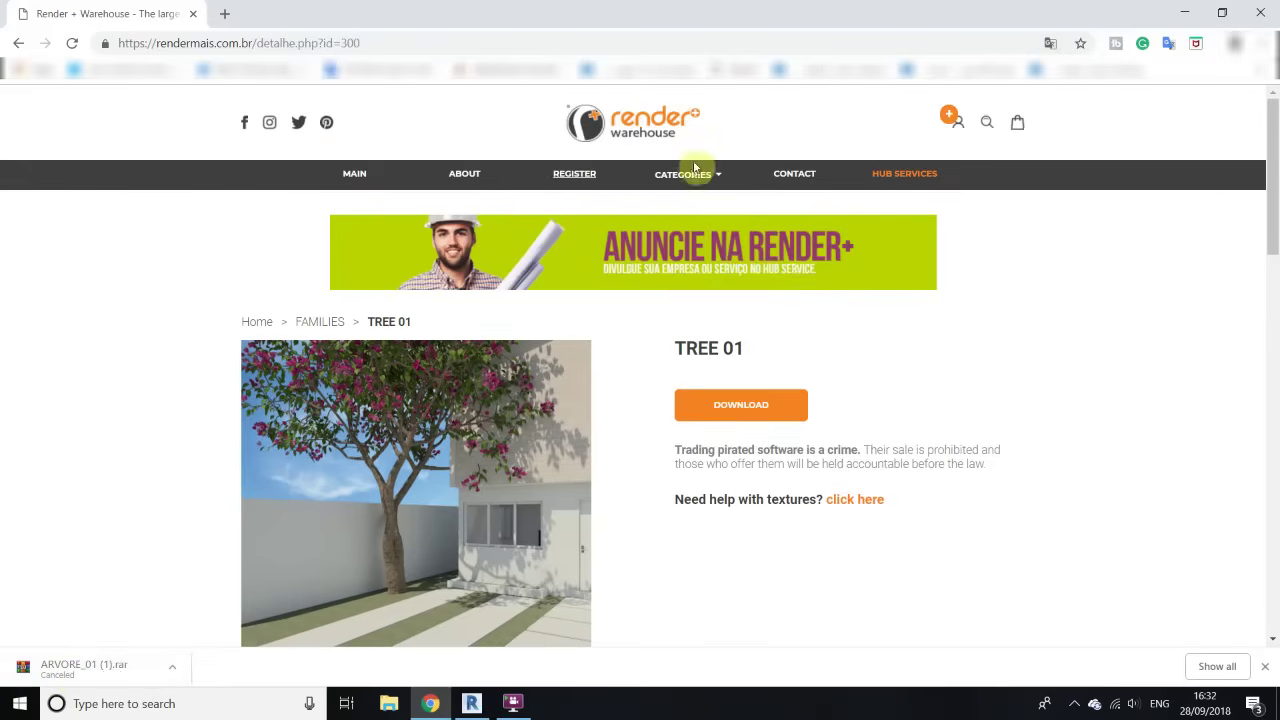
mouse_move(696, 168)
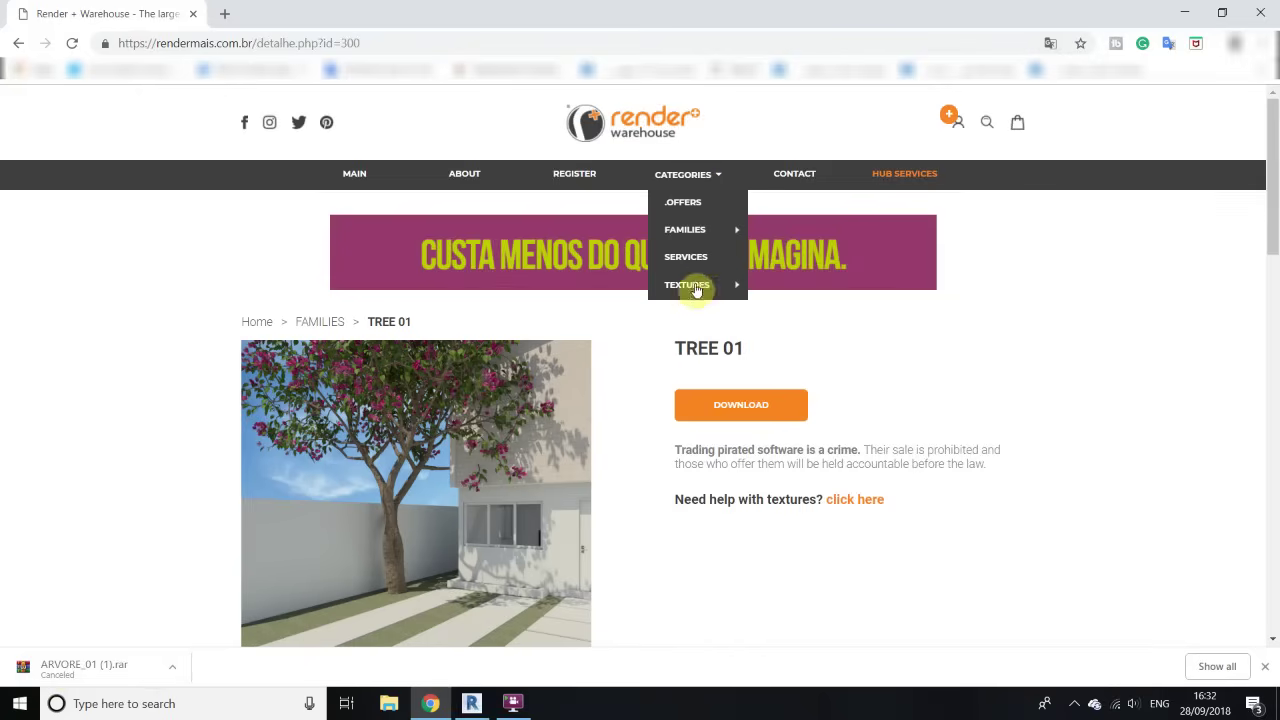
mouse_move(735, 285)
left_click(800, 289)
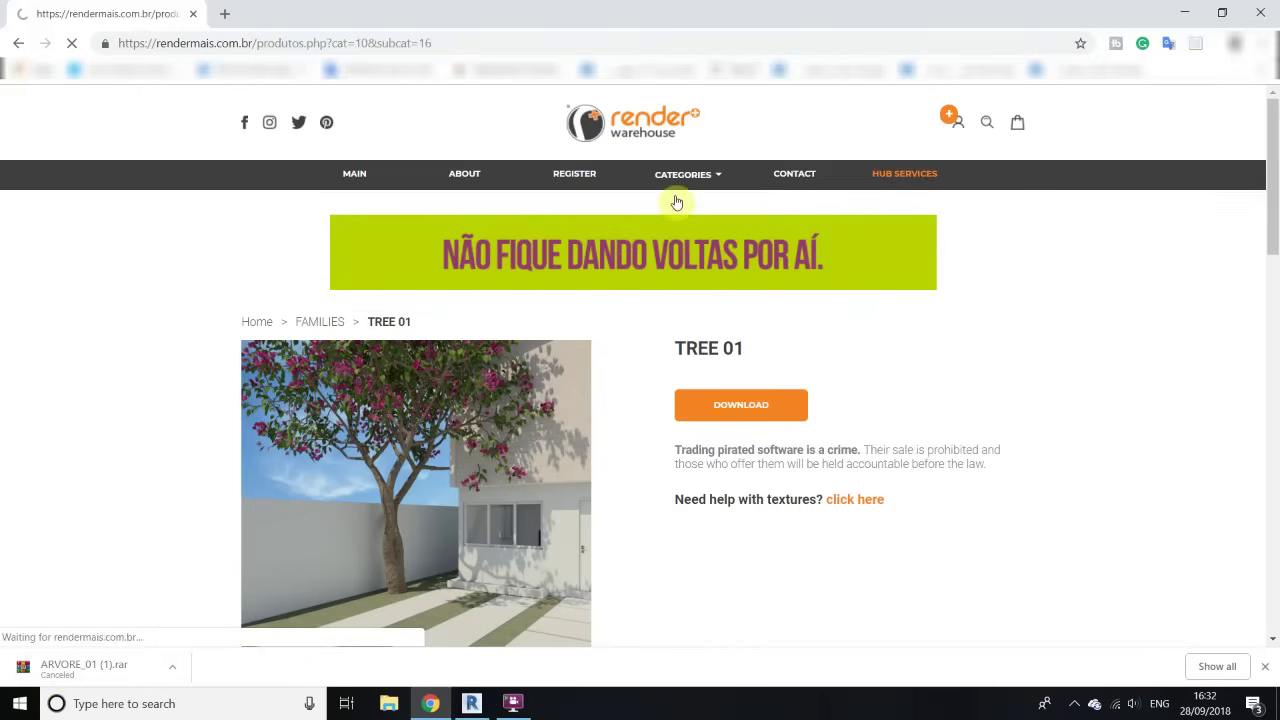
scroll(297, 497, "down", 1)
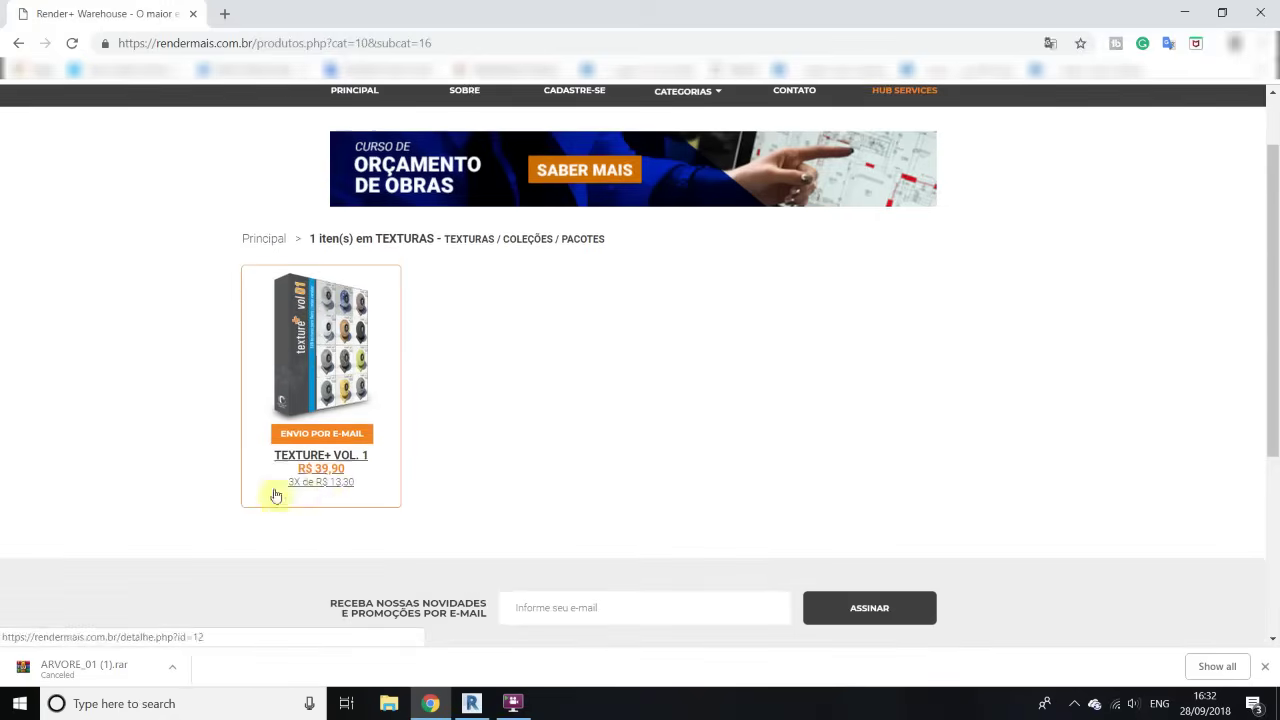
scroll(277, 491, "up", 1)
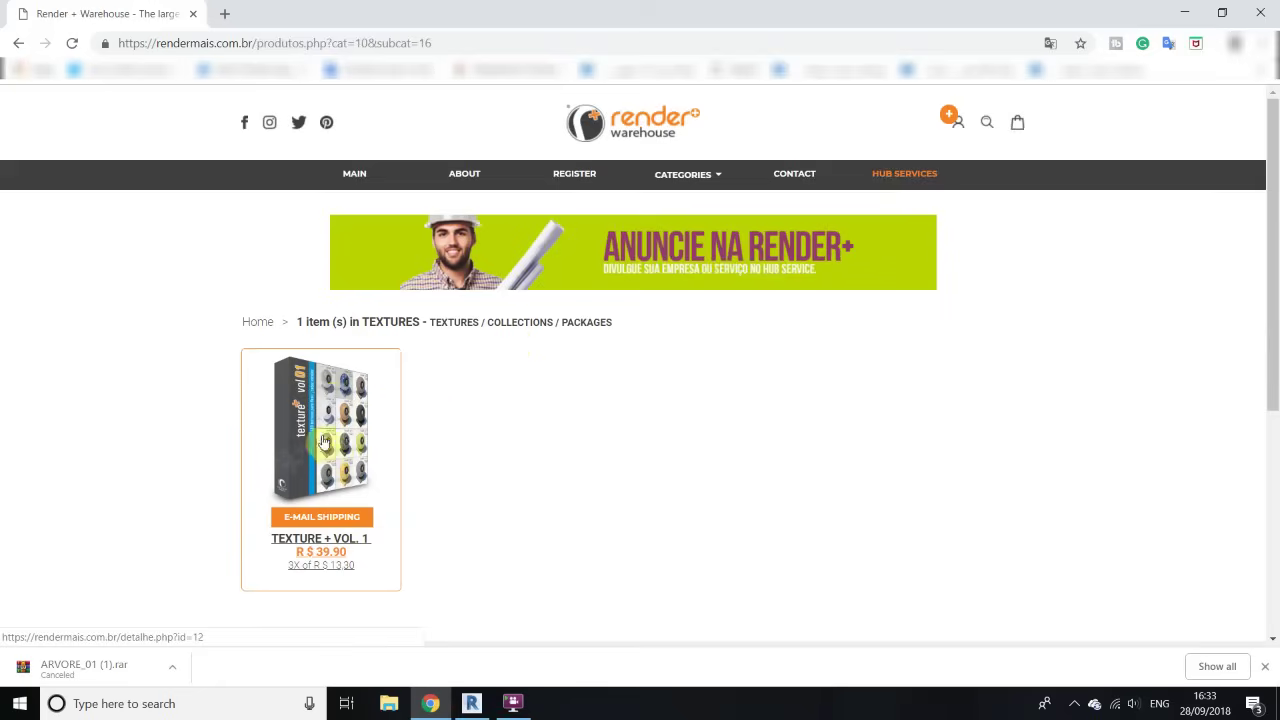
Browse the TEXTURE + VOL. 1 listing, then close the Chrome window
scroll(420, 320, "down", 2)
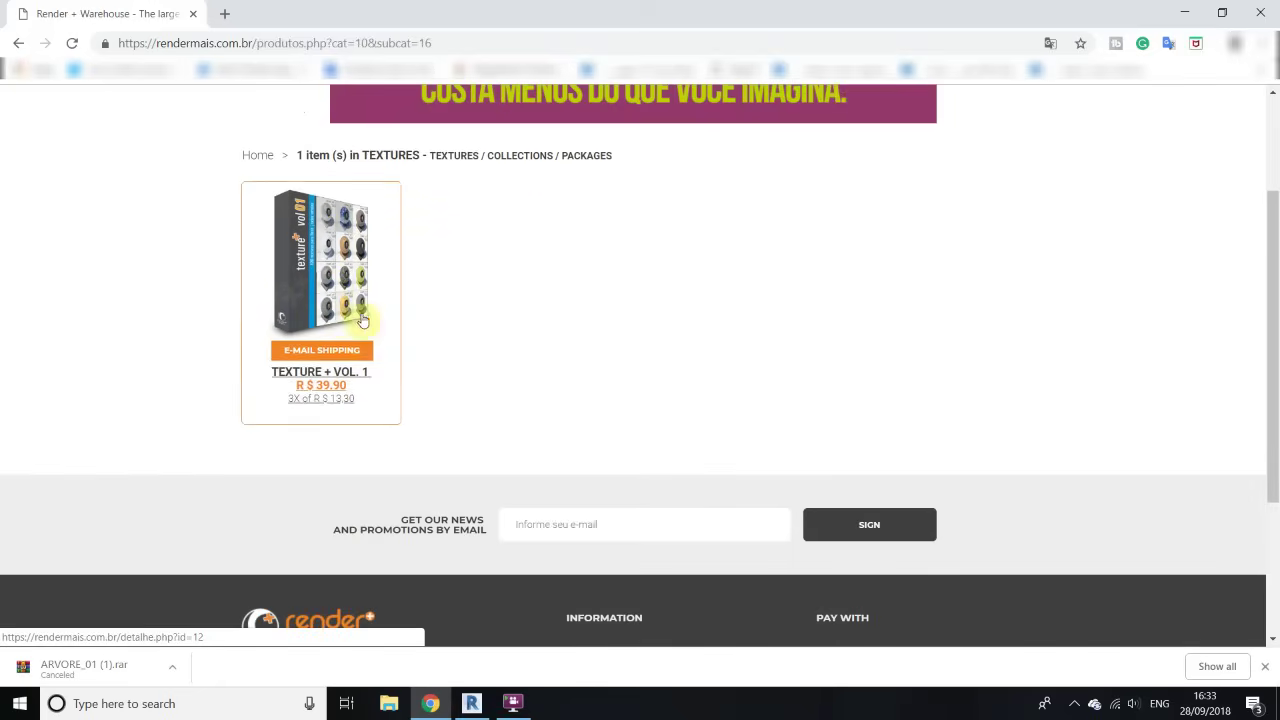
scroll(348, 327, "down", 1)
scroll(348, 327, "up", 3)
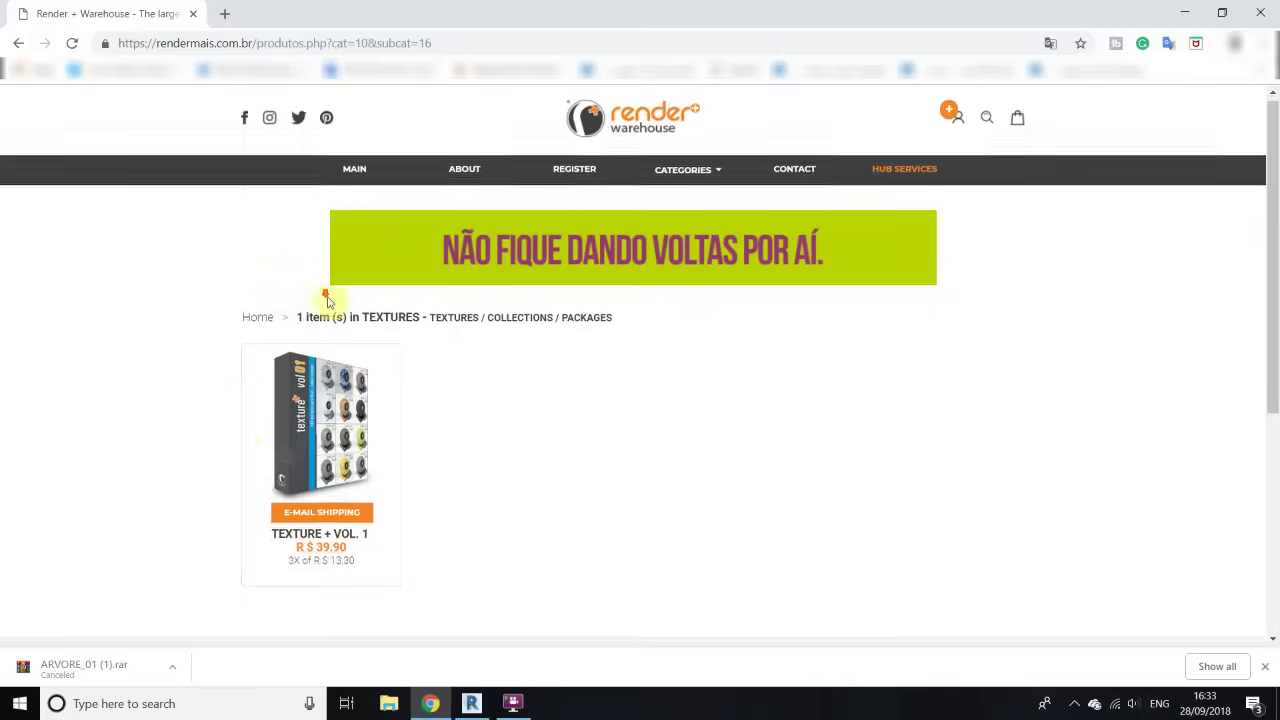
scroll(432, 273, "down", 4)
scroll(432, 273, "up", 4)
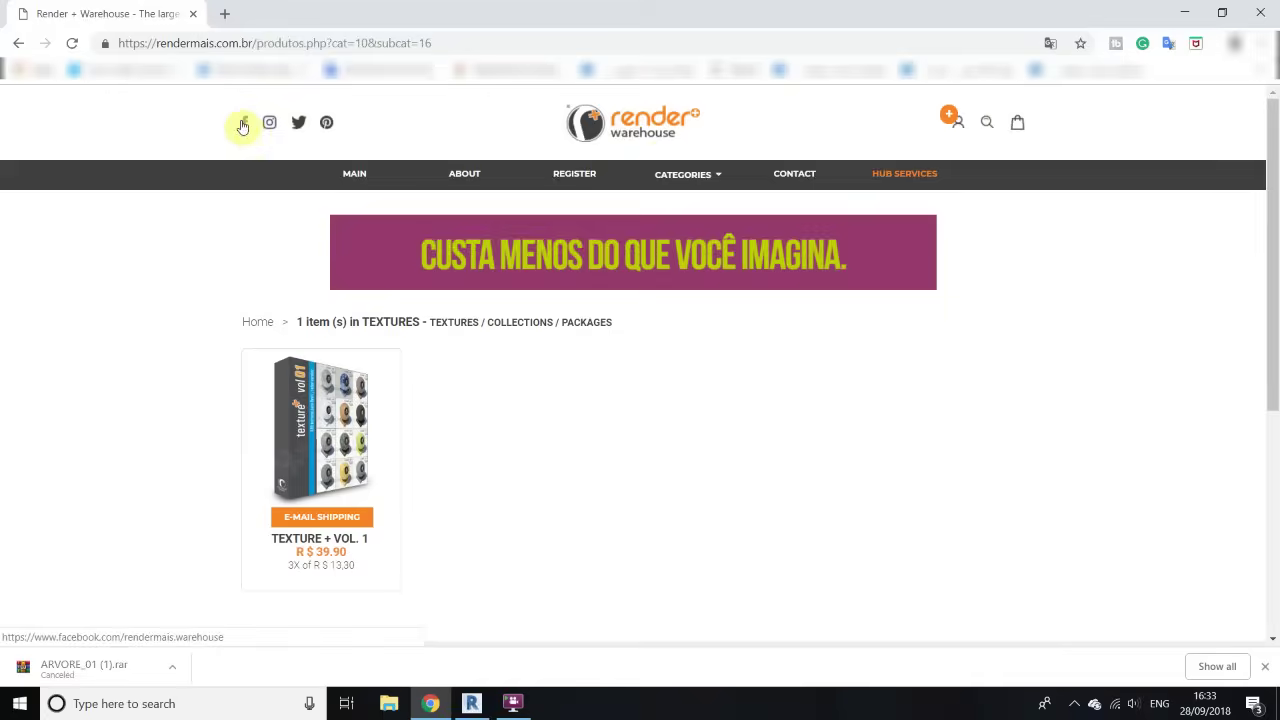
scroll(395, 298, "down", 3)
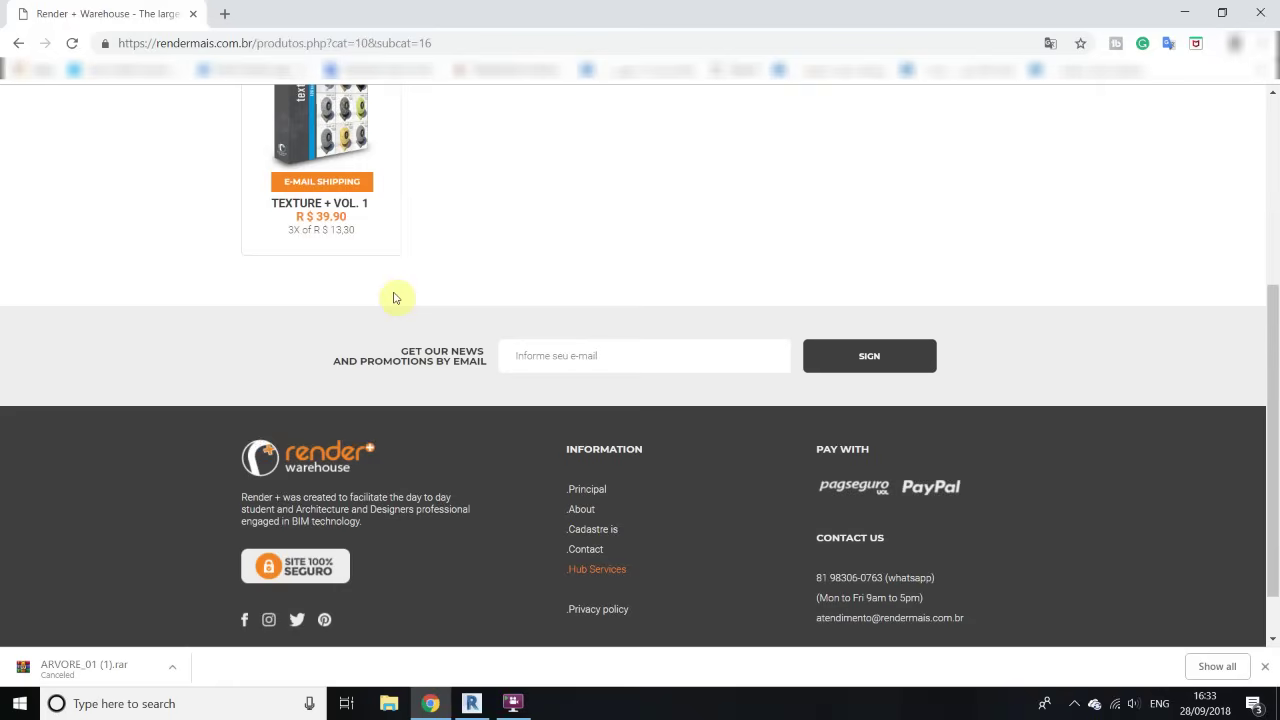
scroll(430, 390, "down", 1)
scroll(200, 309, "up", 4)
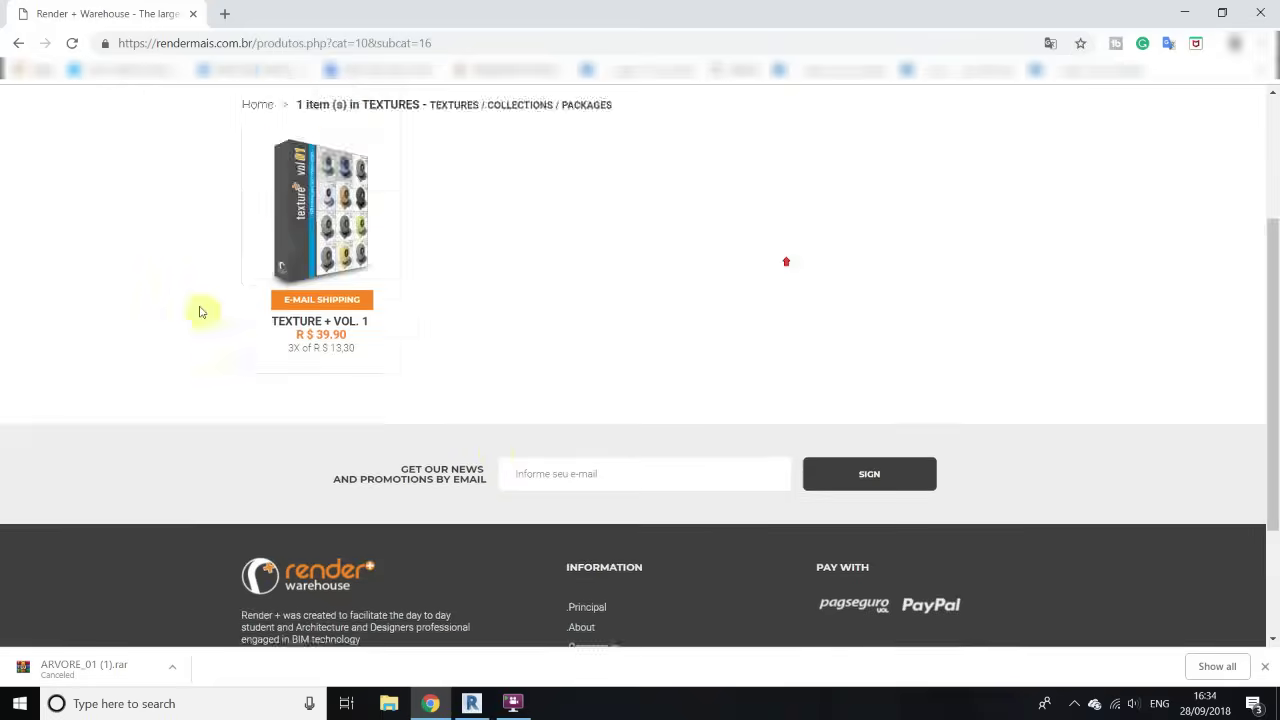
left_click(1262, 12)
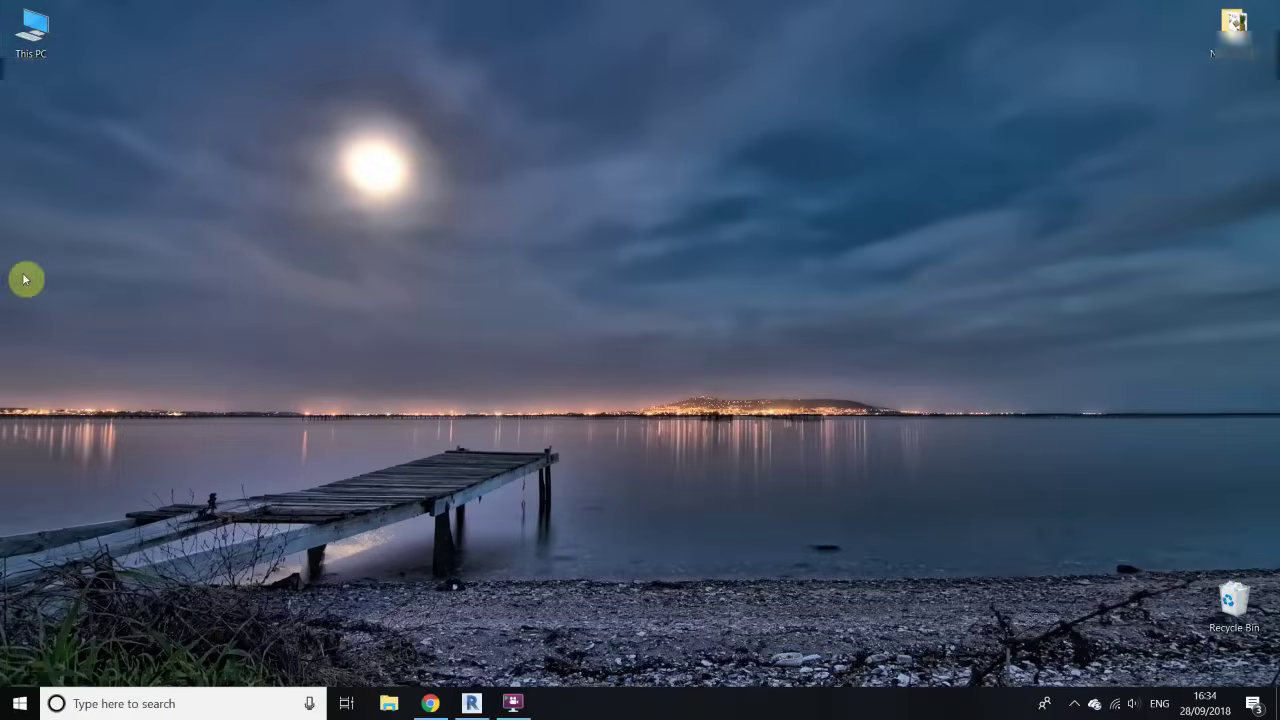
Open the ARVORE_01.rar archive from the Downloads folder under This PC
double_click(58, 36)
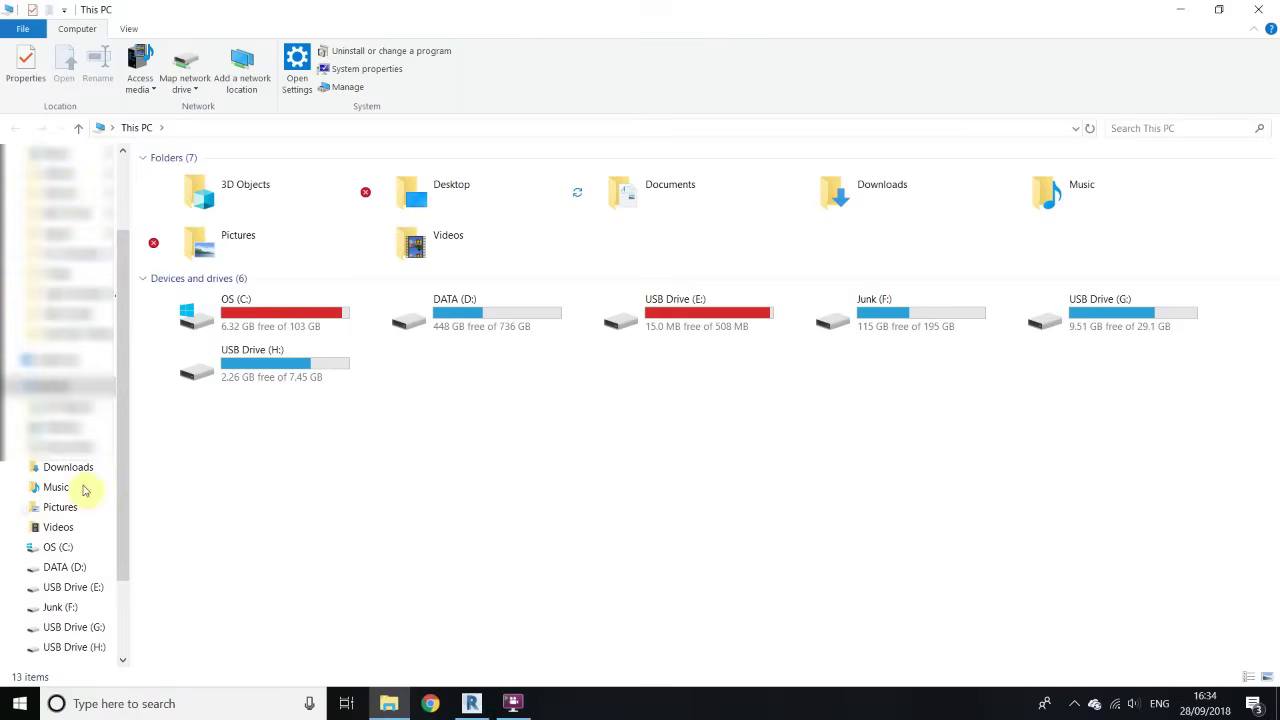
left_click(62, 206)
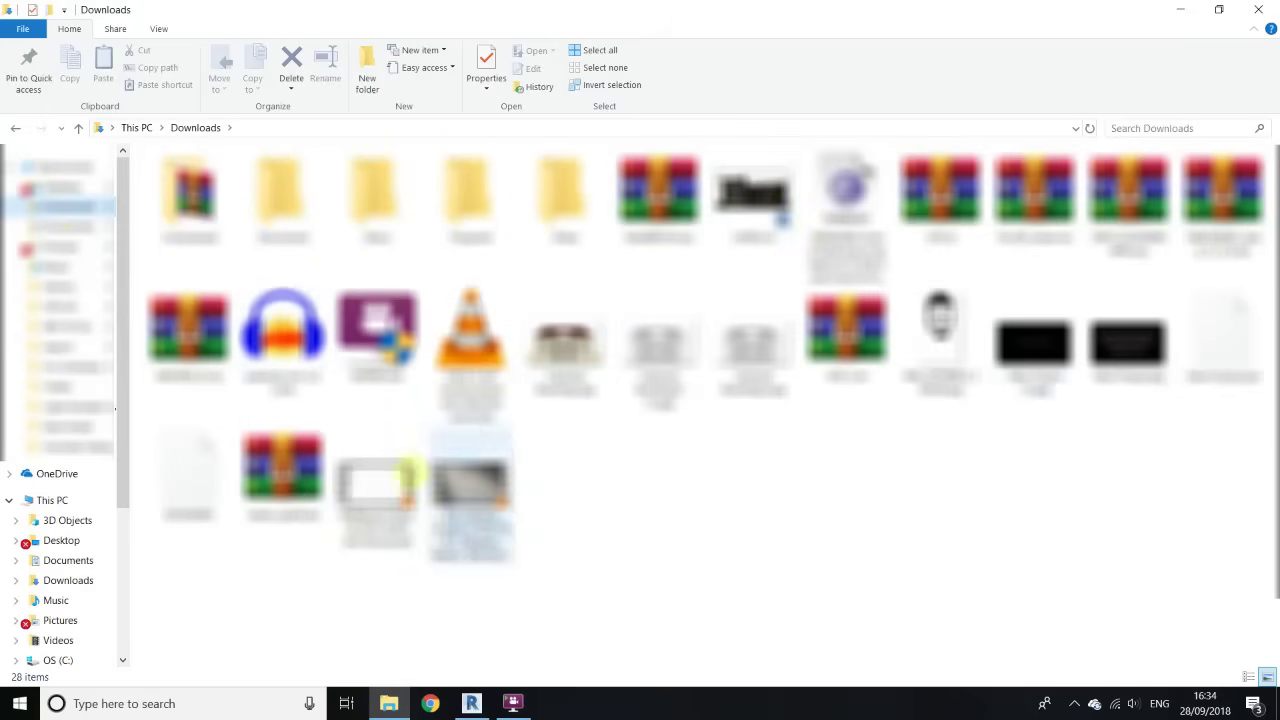
left_click(188, 330)
double_click(188, 330)
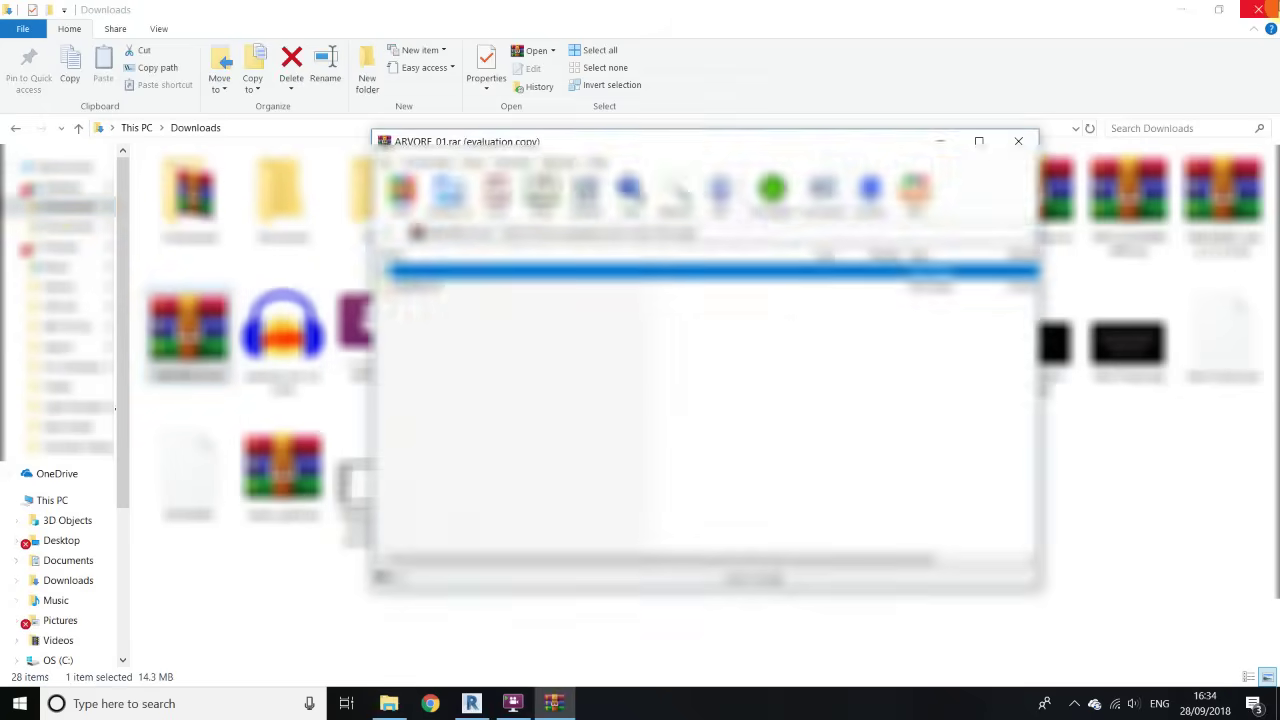
Dismiss the WinRAR reminder and drag ARVORE 01.rfa from the ARVORE 01 folder onto the desktop
left_click(1258, 9)
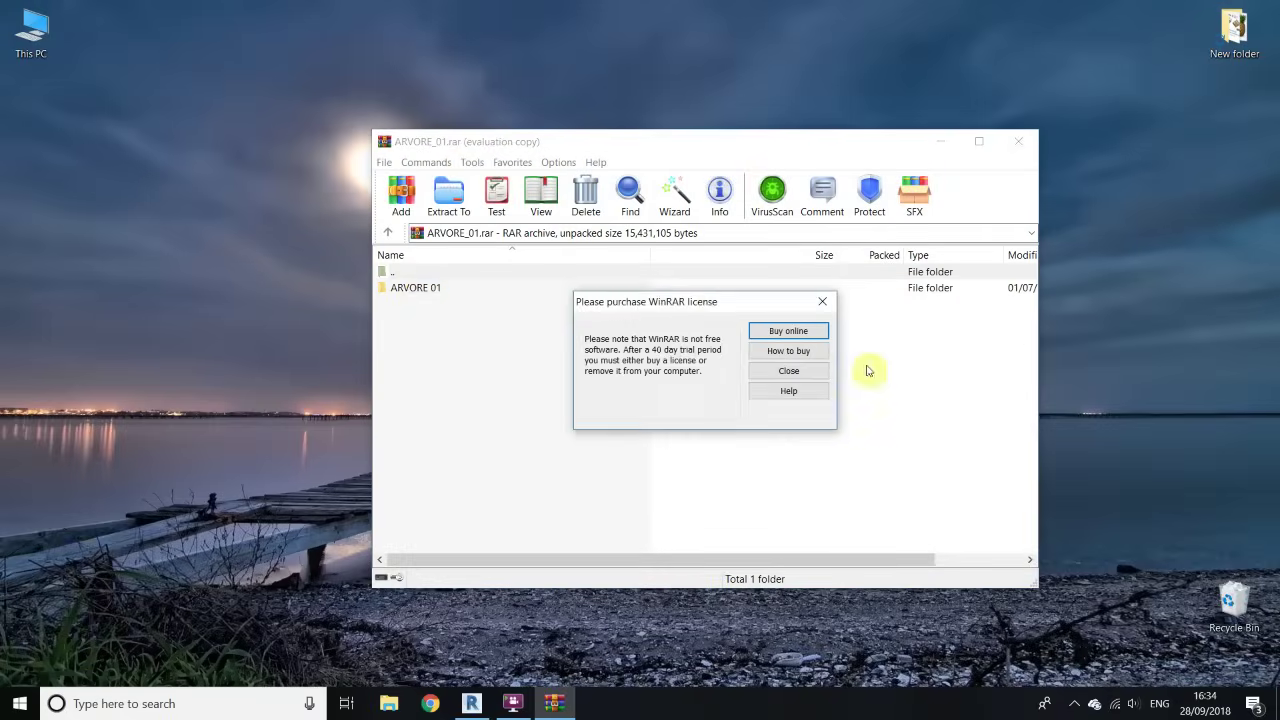
left_click(775, 369)
left_click(415, 287)
double_click(415, 287)
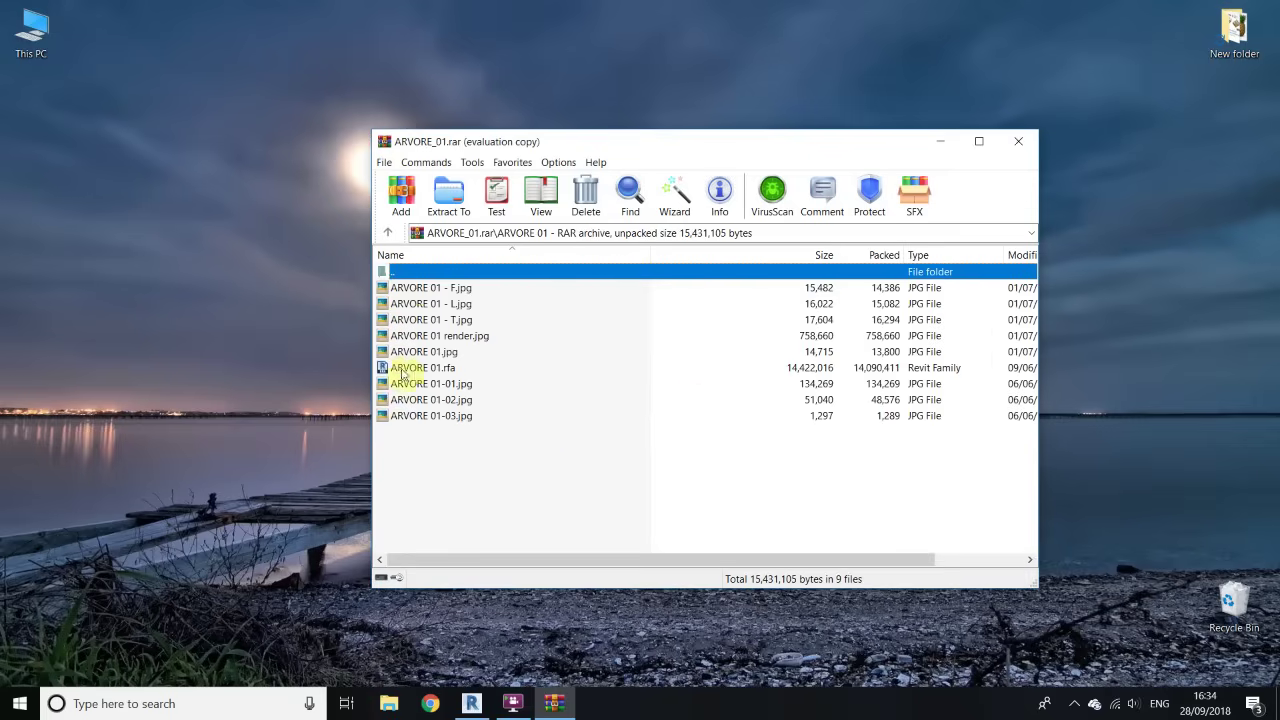
left_click_drag(432, 372, 255, 350)
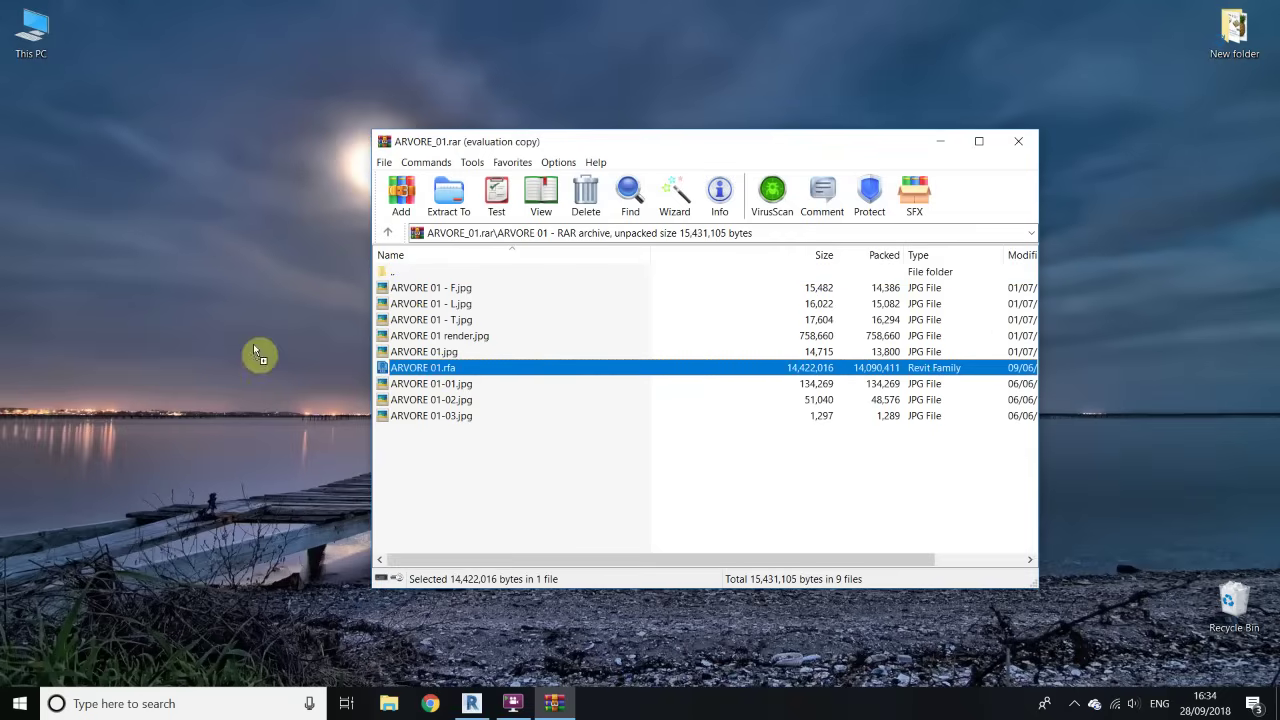
left_click_drag(167, 263, 169, 266)
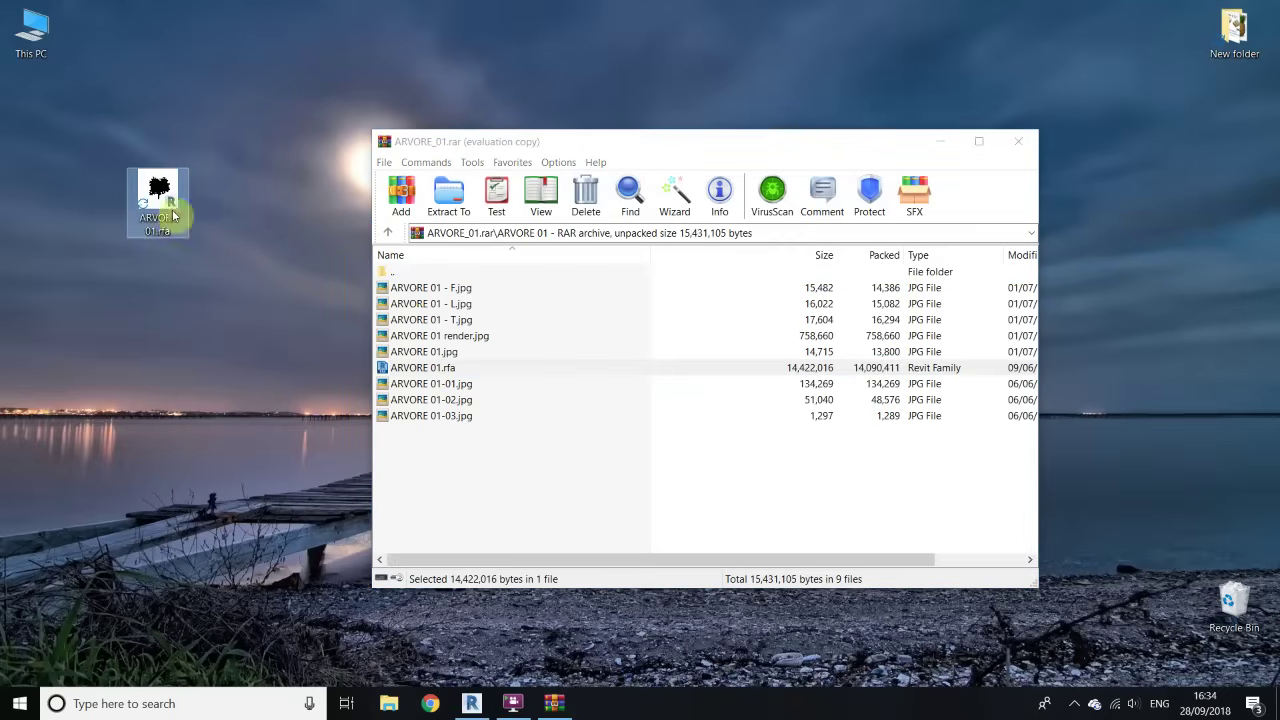
left_click_drag(165, 220, 472, 692)
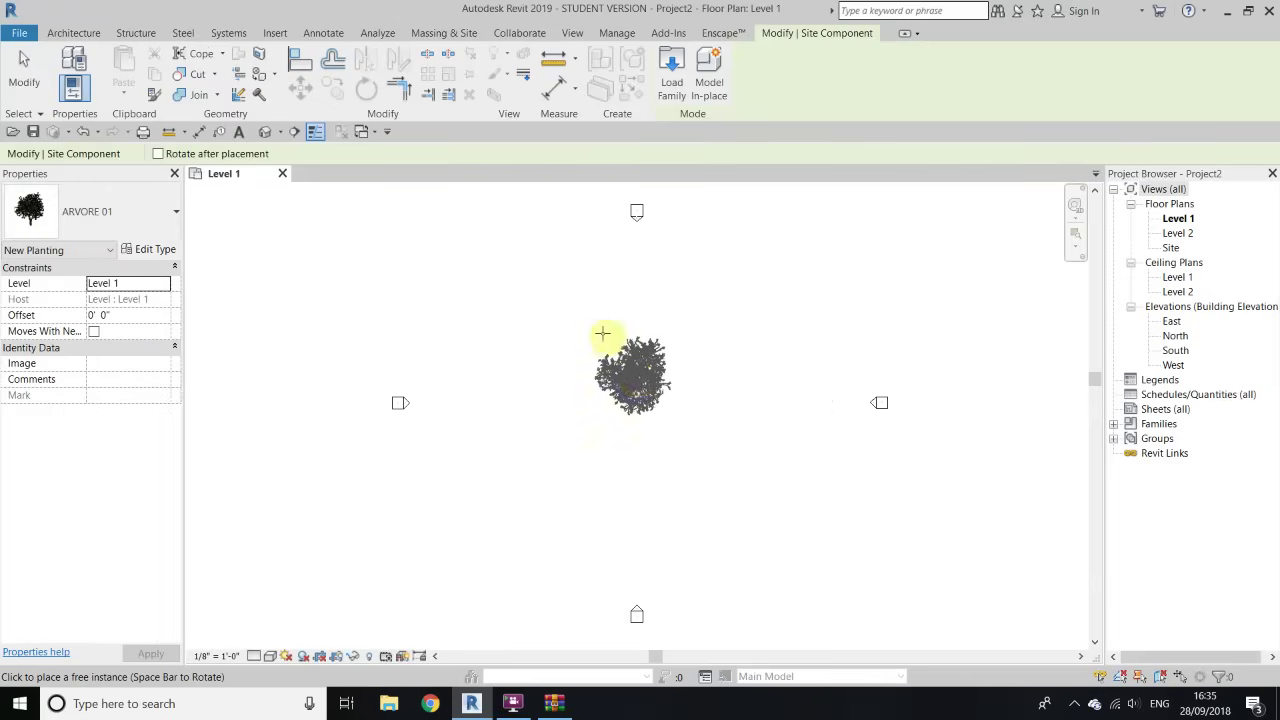
Cancel tree placement after the single ARVORE 01 tree, then switch to the Default 3D View
right_click(704, 331)
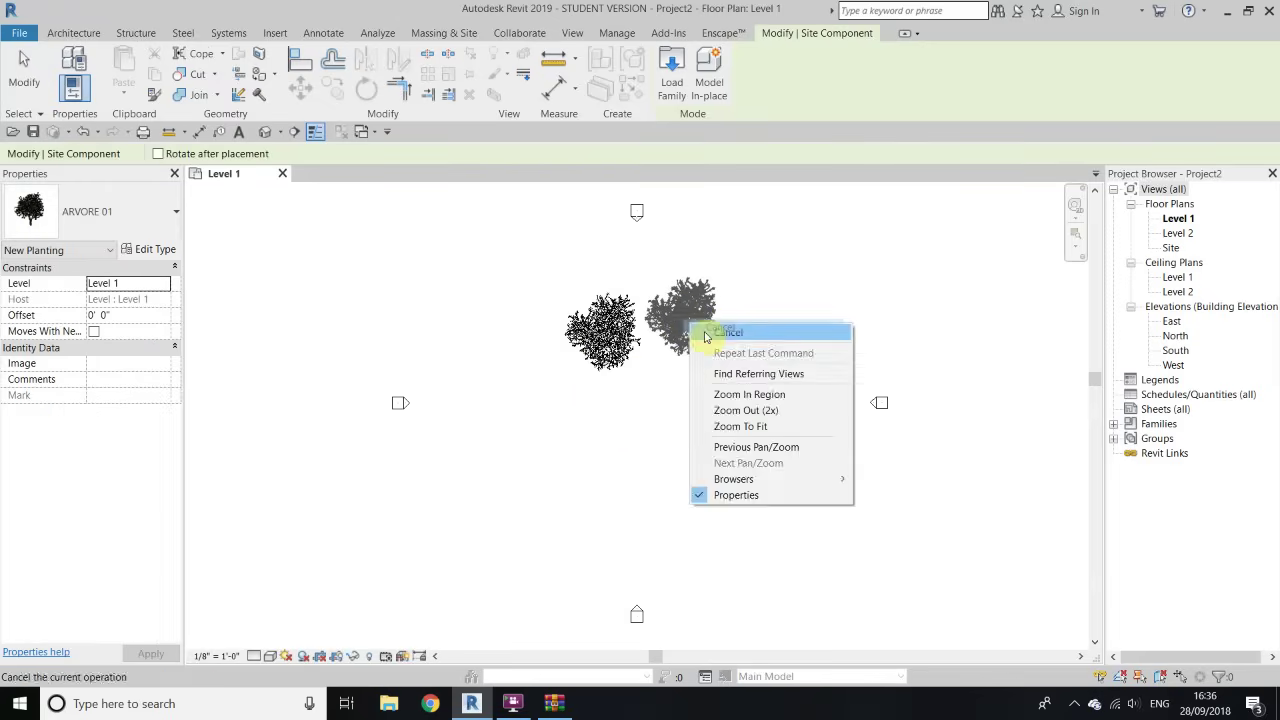
left_click(712, 328)
right_click(731, 311)
left_click(750, 319)
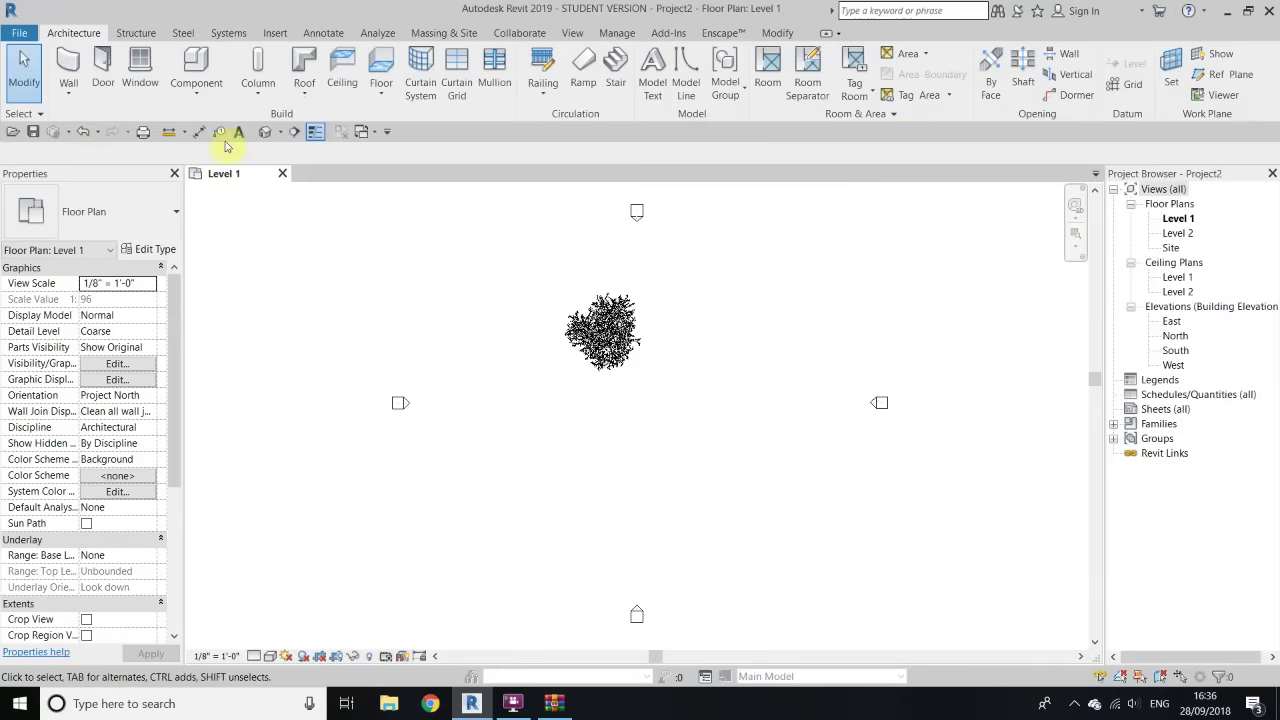
left_click(266, 137)
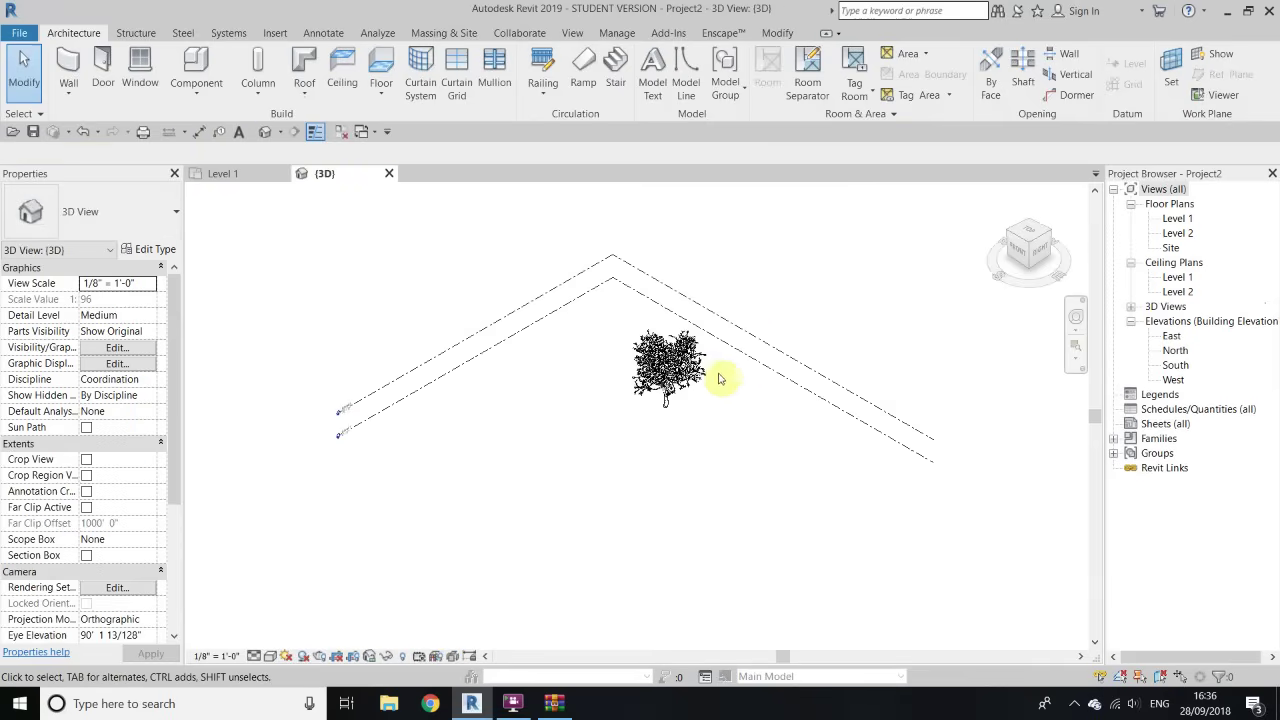
Zoom to fit the whole tree and set the view's visual style to Realistic
scroll(710, 360, "up", 3)
key("z")
key("f")
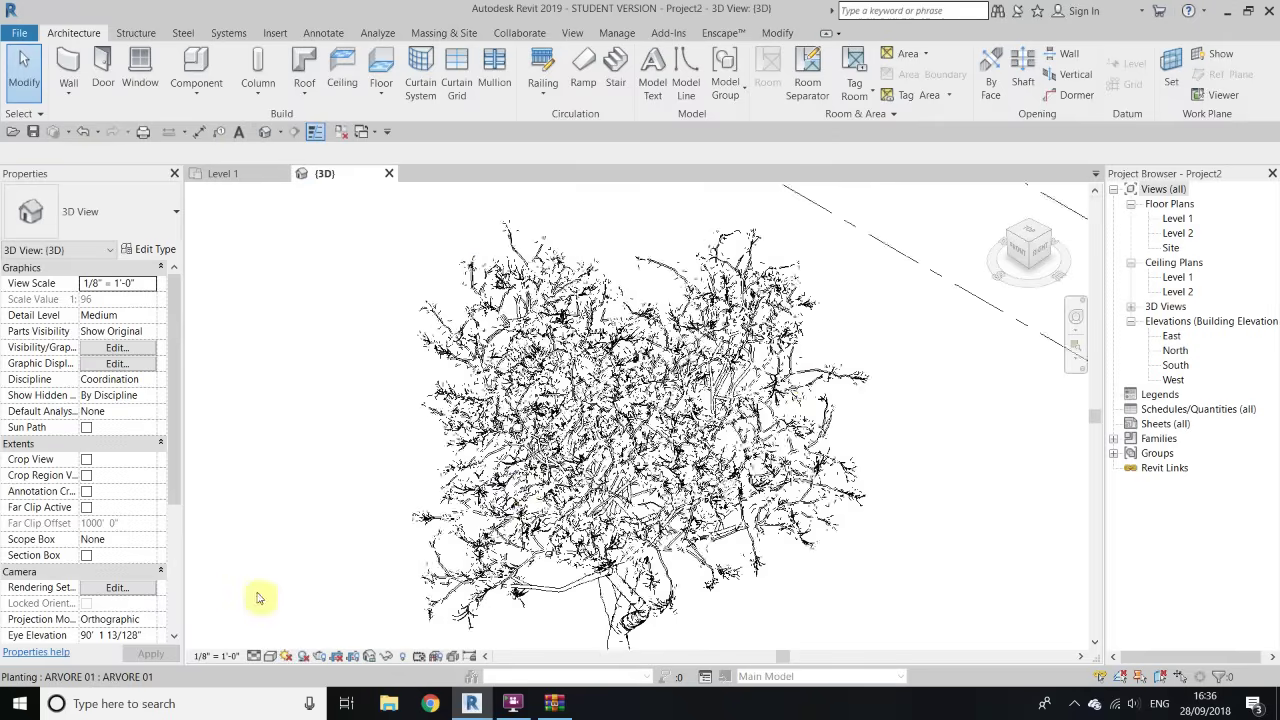
left_click(270, 656)
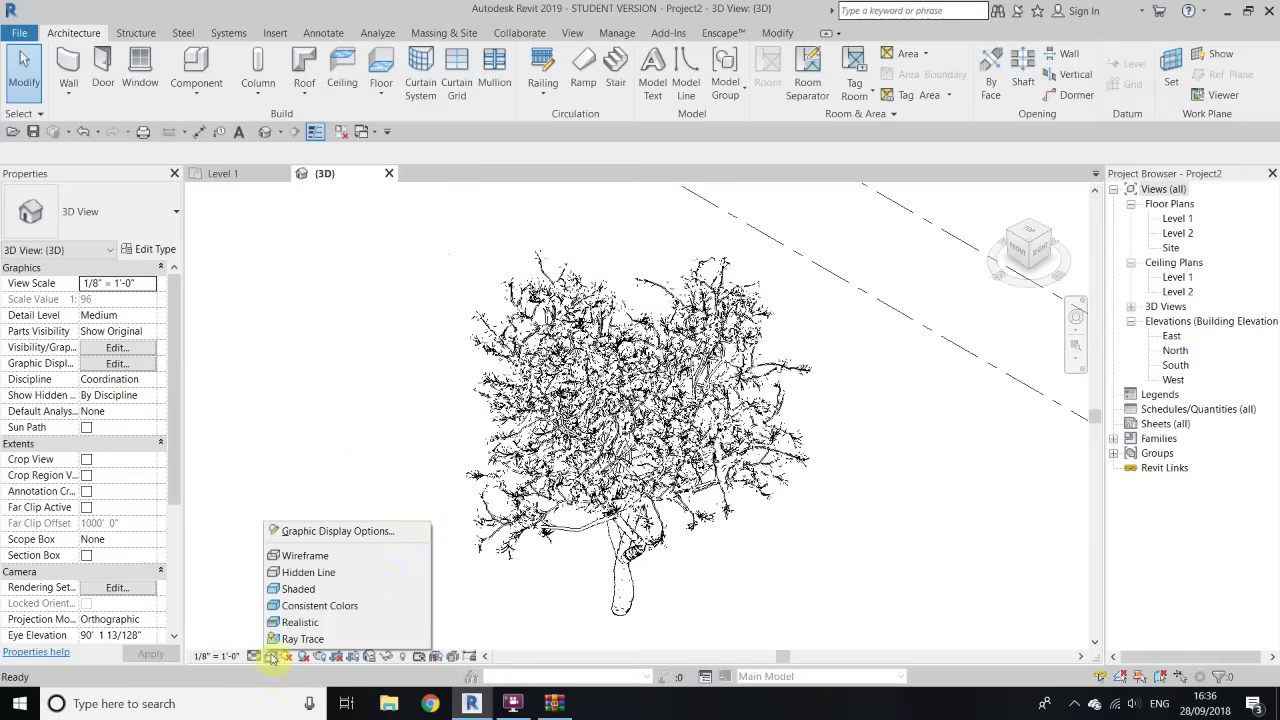
left_click(335, 622)
Zoom in on the tree's leaves and trunk, back out, then minimize Revit
scroll(663, 420, "up", 6)
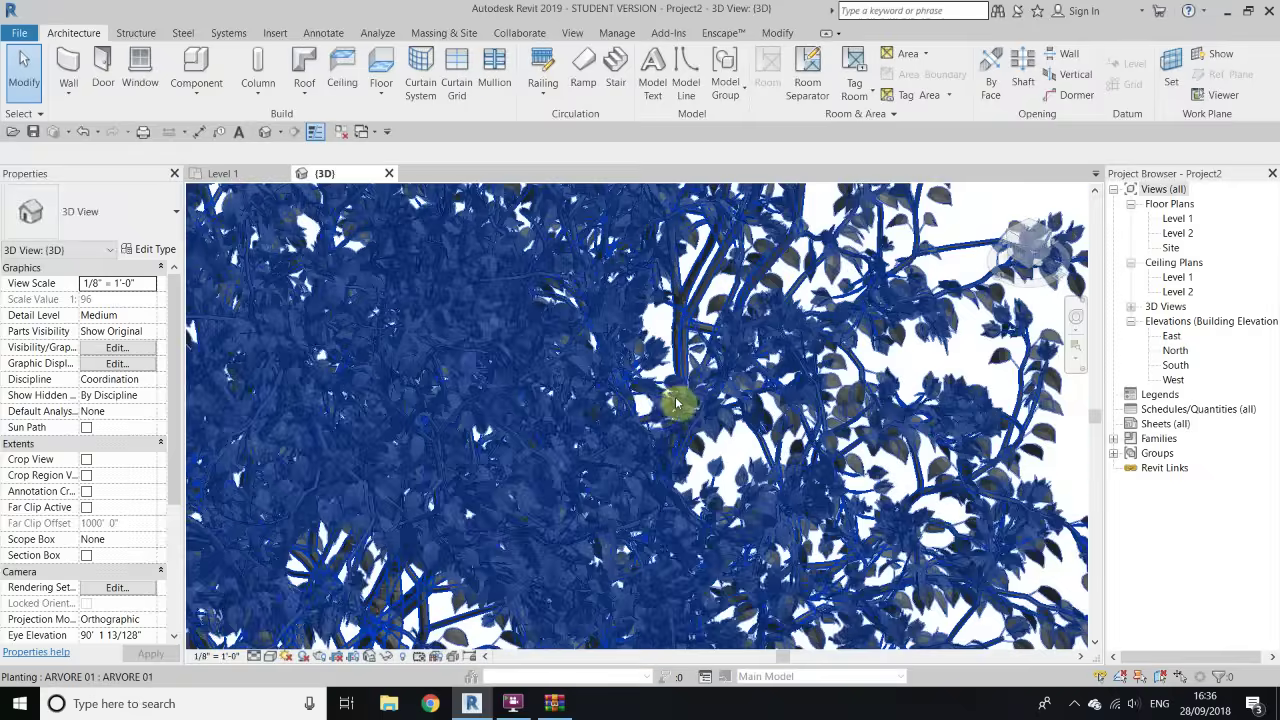
scroll(793, 255, "up", 2)
scroll(660, 235, "up", 2)
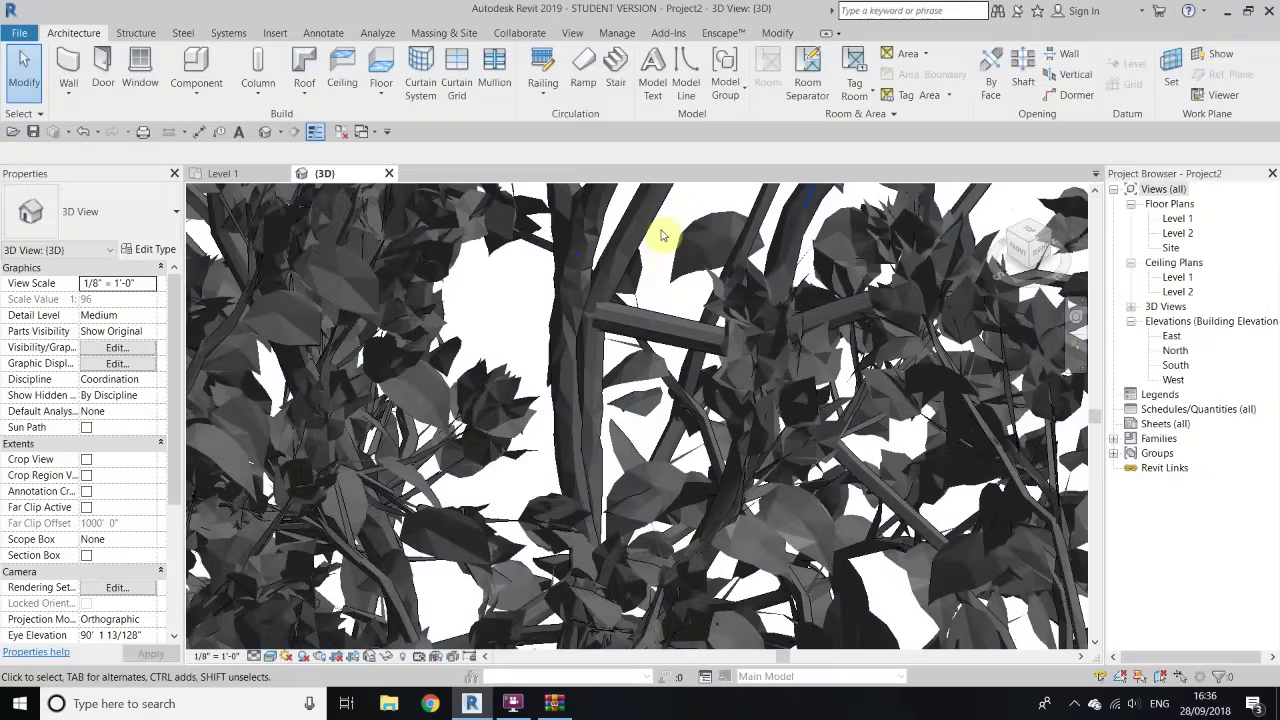
scroll(660, 235, "down", 4)
scroll(563, 403, "up", 2)
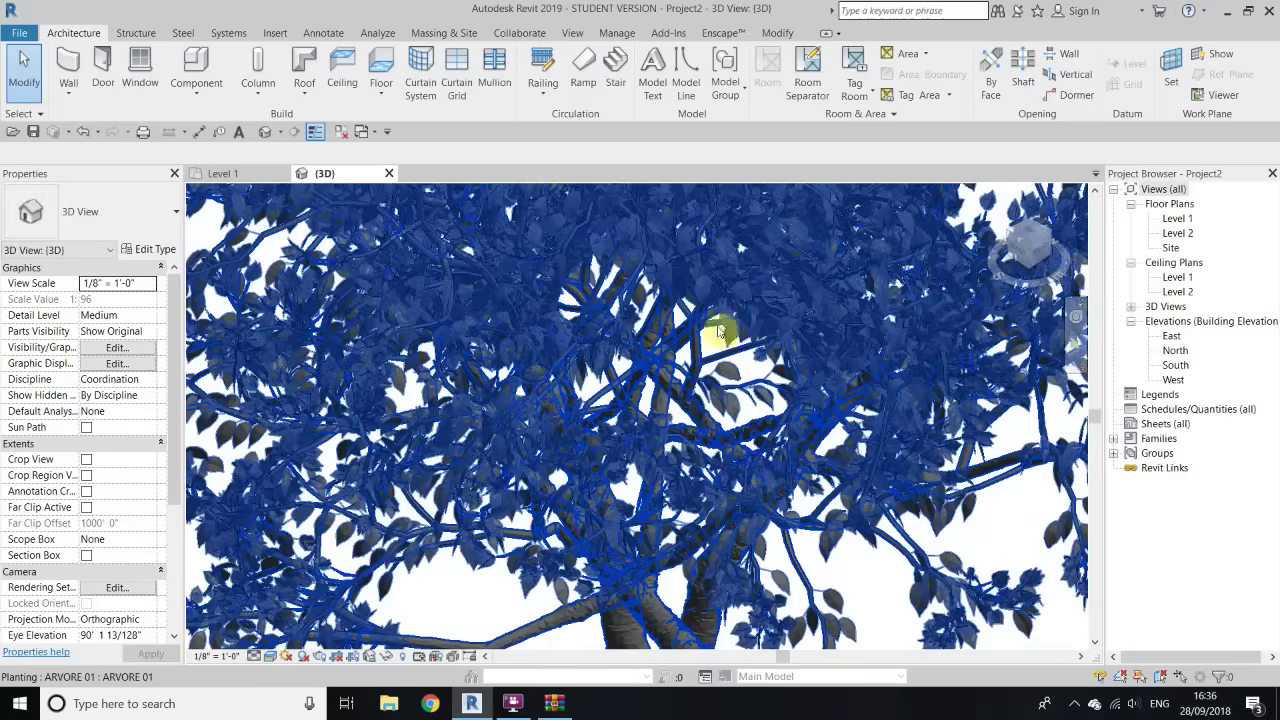
scroll(620, 366, "up", 4)
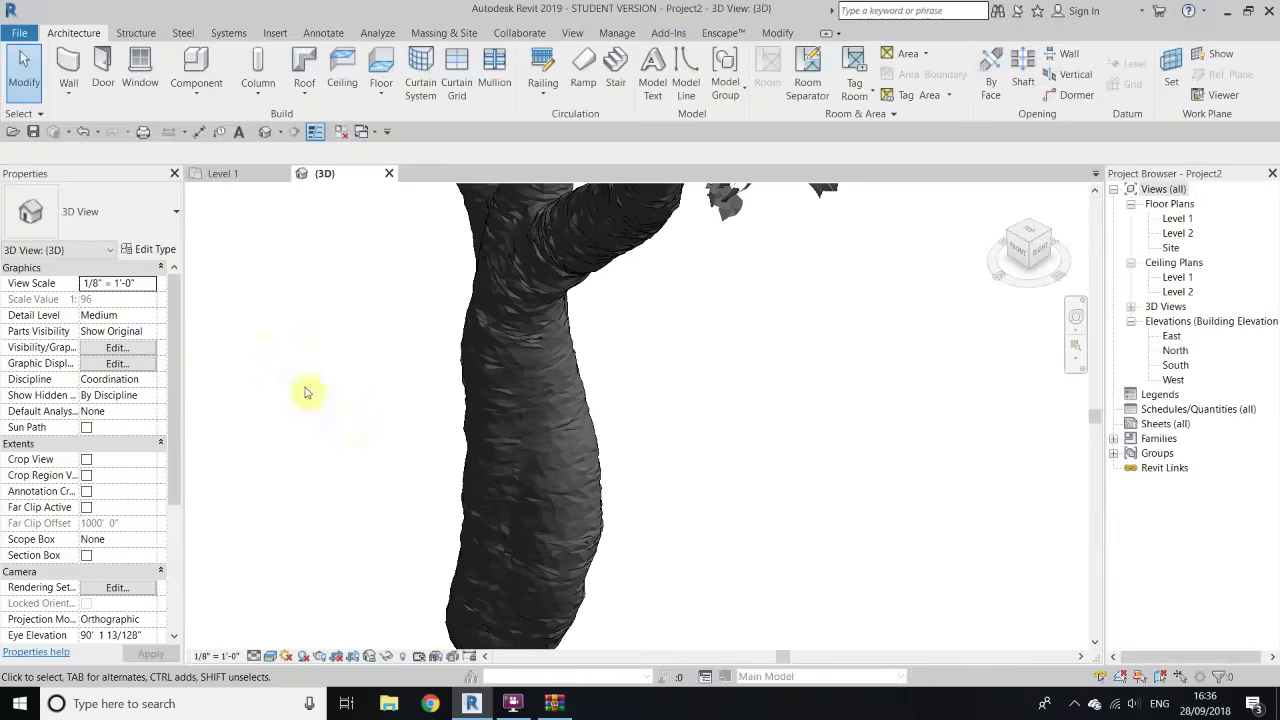
scroll(545, 470, "down", 5)
scroll(545, 470, "down", 4)
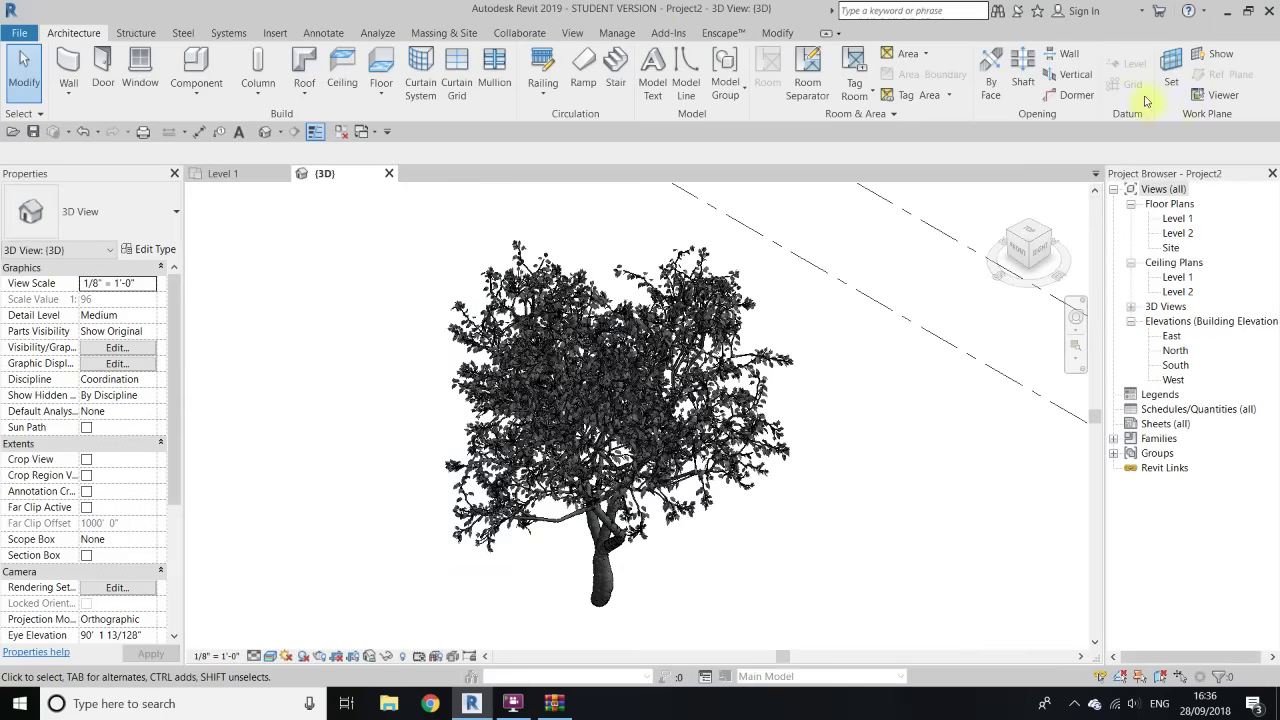
left_click(1228, 12)
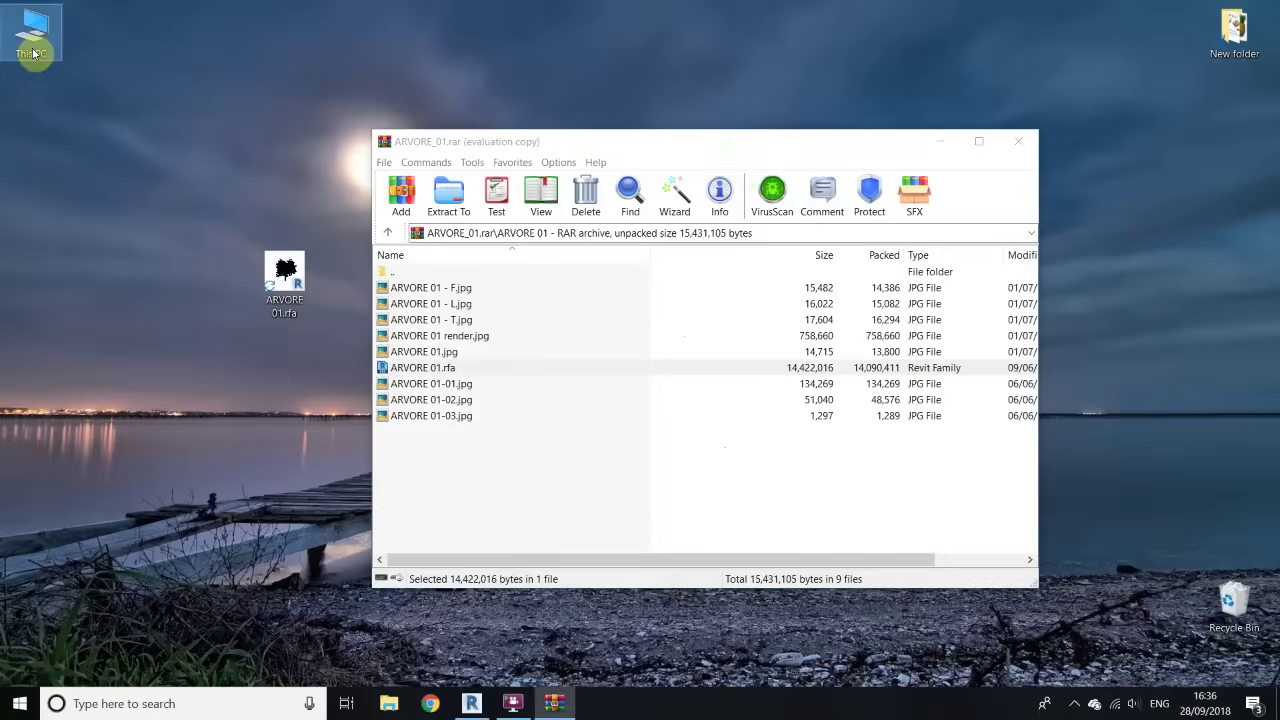
Open the OS (C:) drive from This PC
double_click(32, 40)
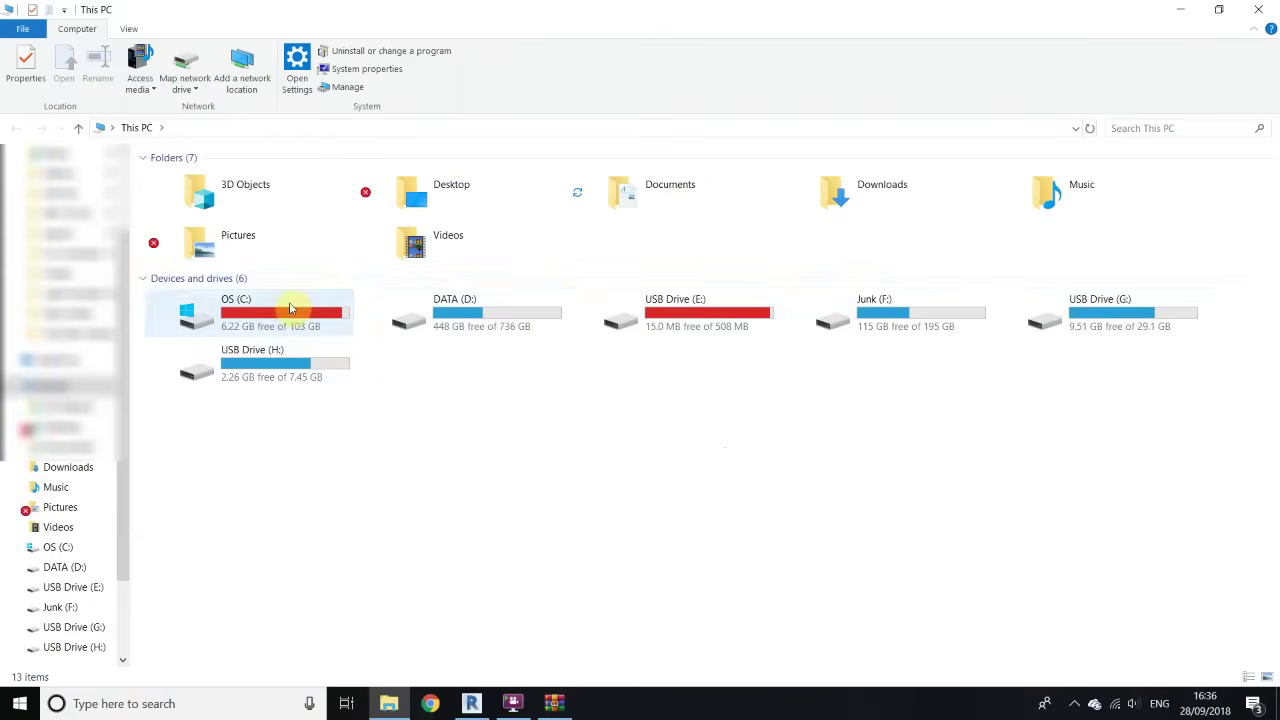
double_click(286, 306)
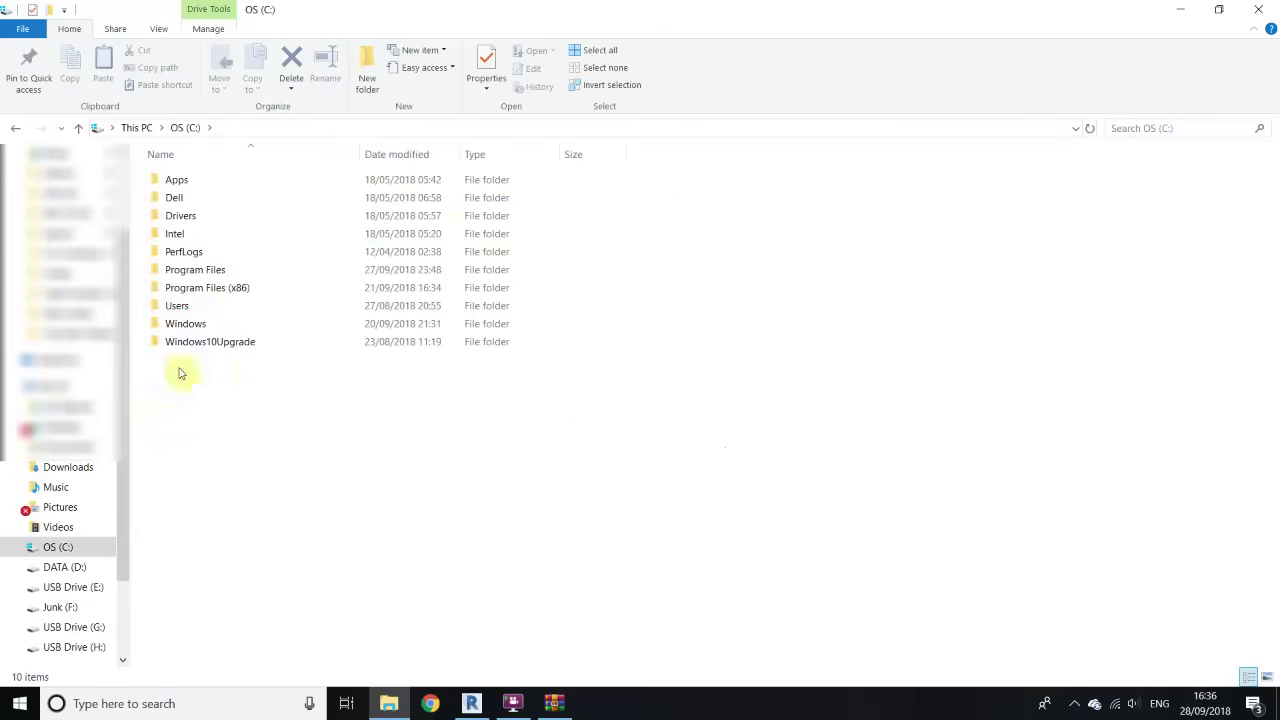
left_click_drag(180, 367, 562, 485)
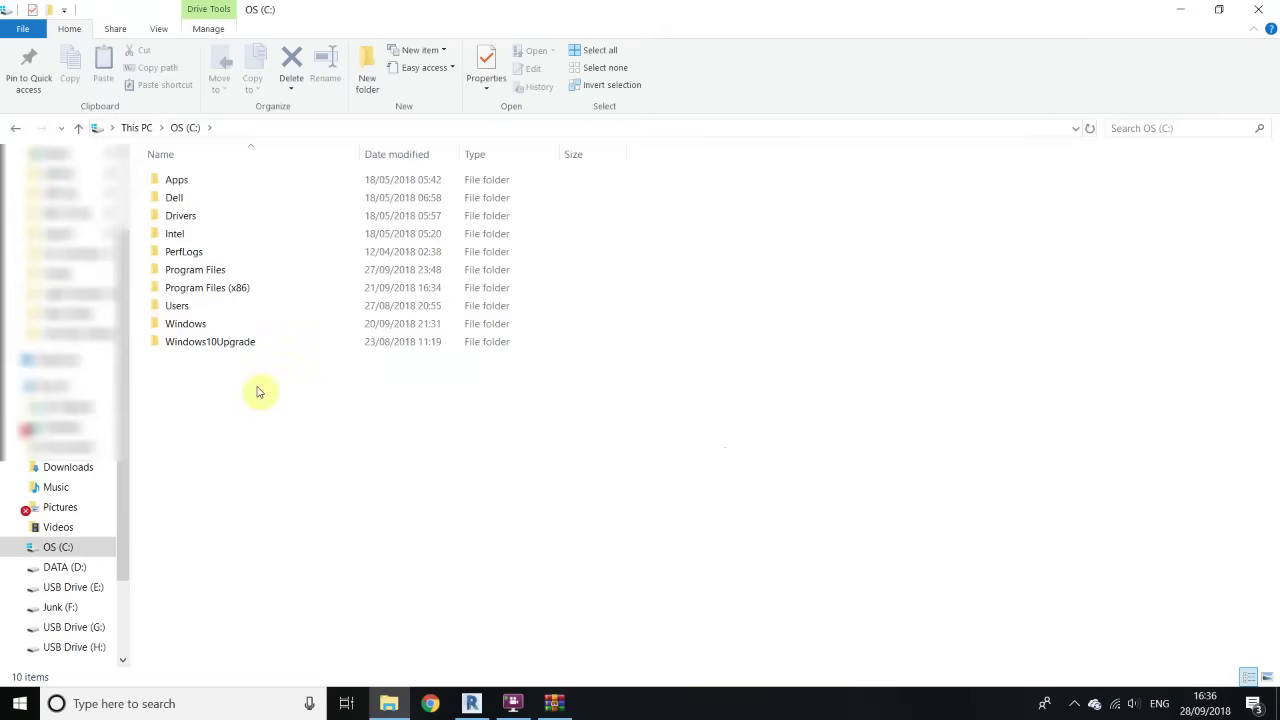
Create a new folder named 'Revit Textures' on C: and open it
right_click(257, 389)
mouse_move(379, 580)
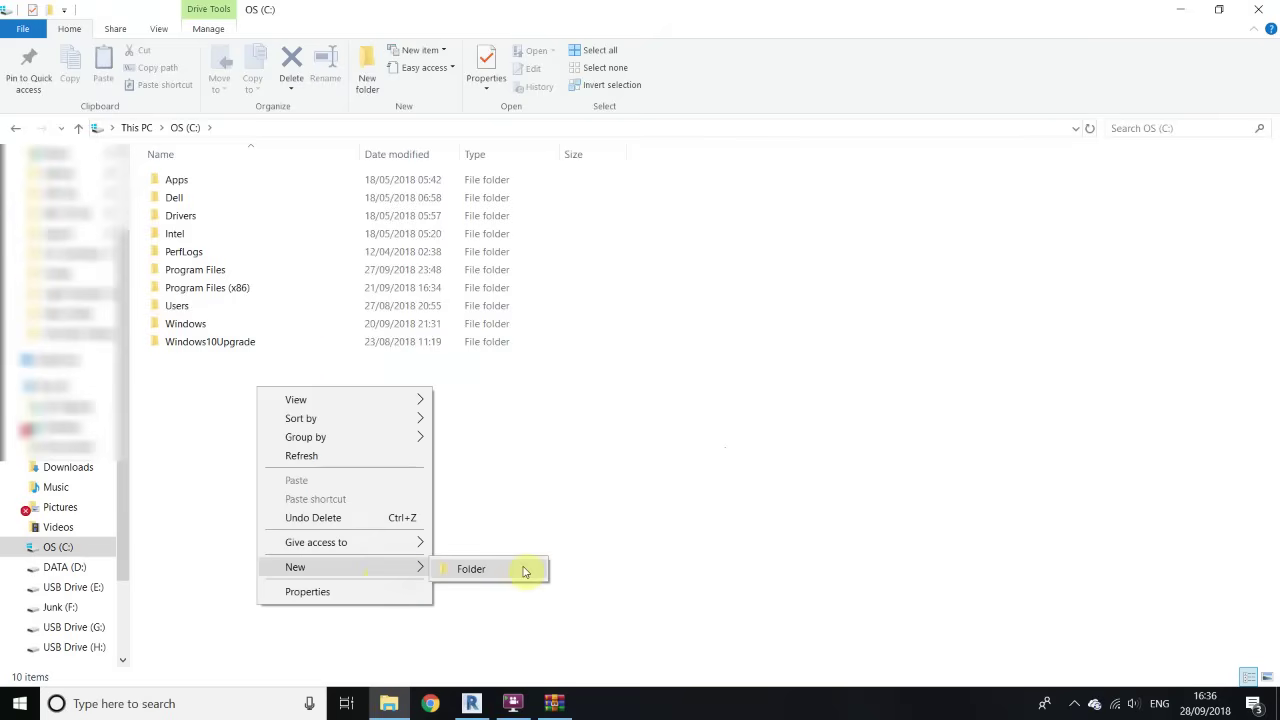
left_click(523, 569)
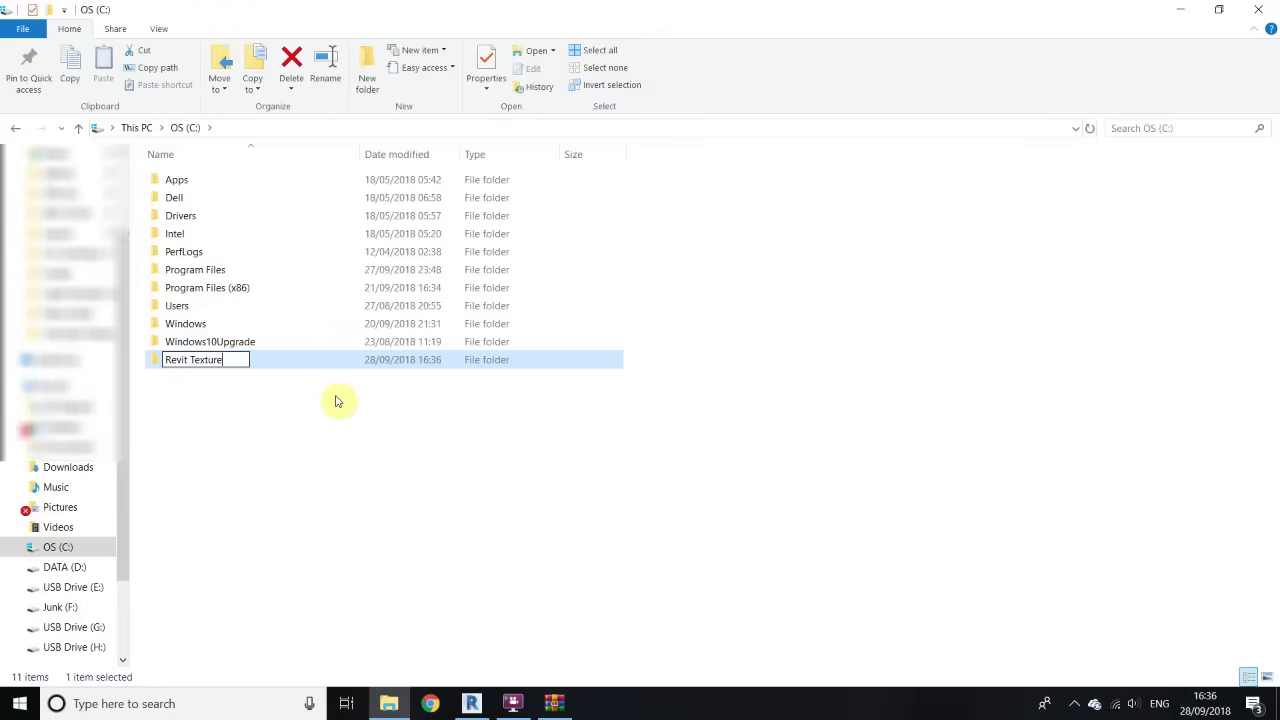
type("Revit Textures")
key("Return")
double_click(206, 360)
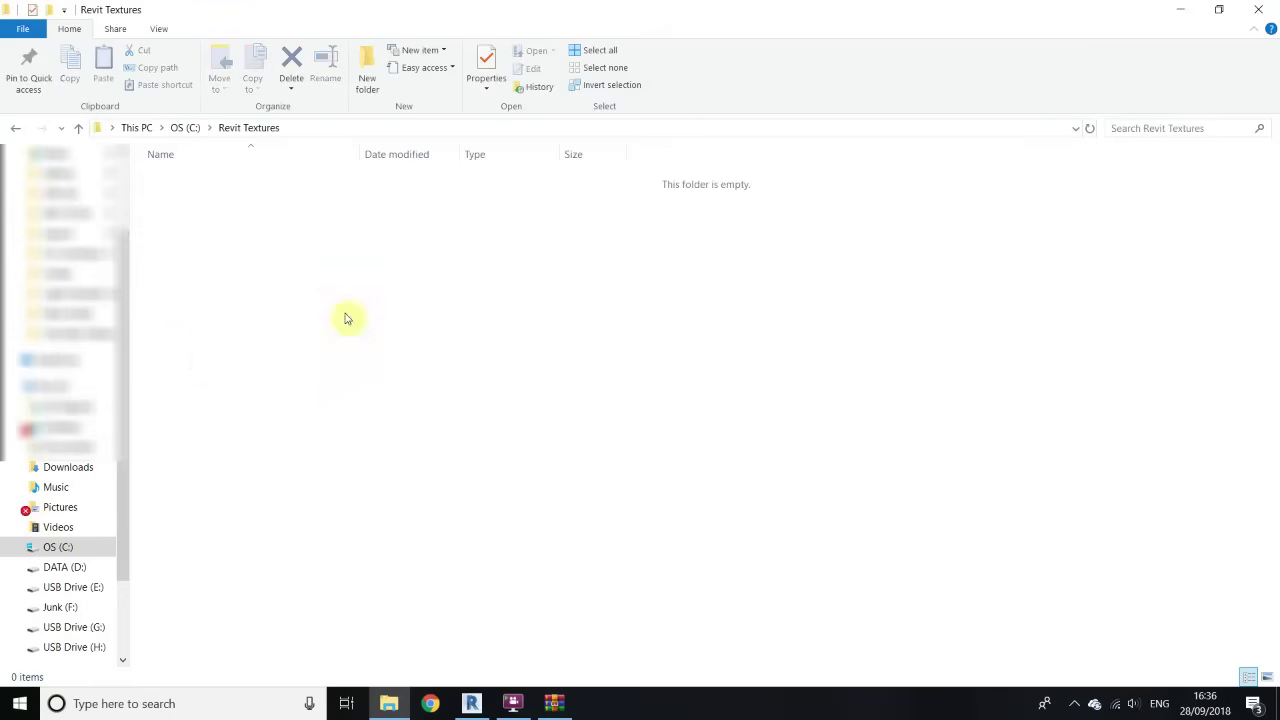
left_click(554, 703)
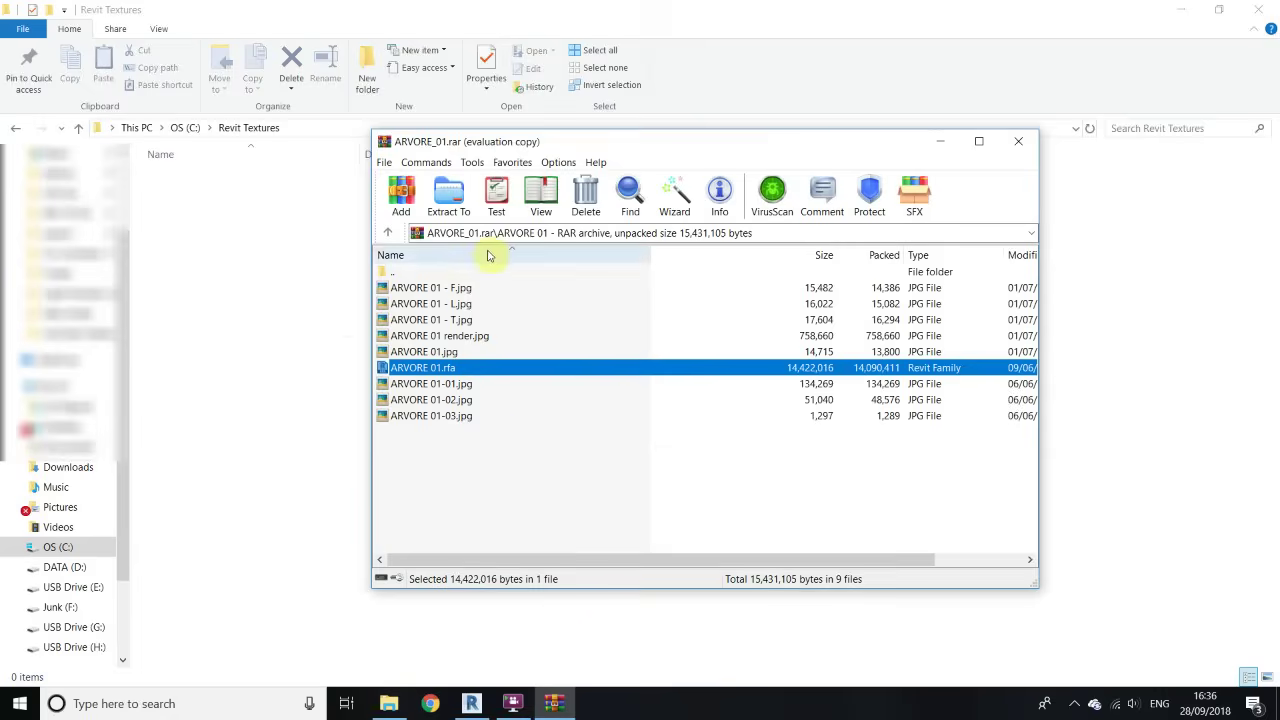
Extract all archive files except ARVORE 01.rfa into Revit Textures and show them as Large icons
left_click_drag(492, 456, 398, 286)
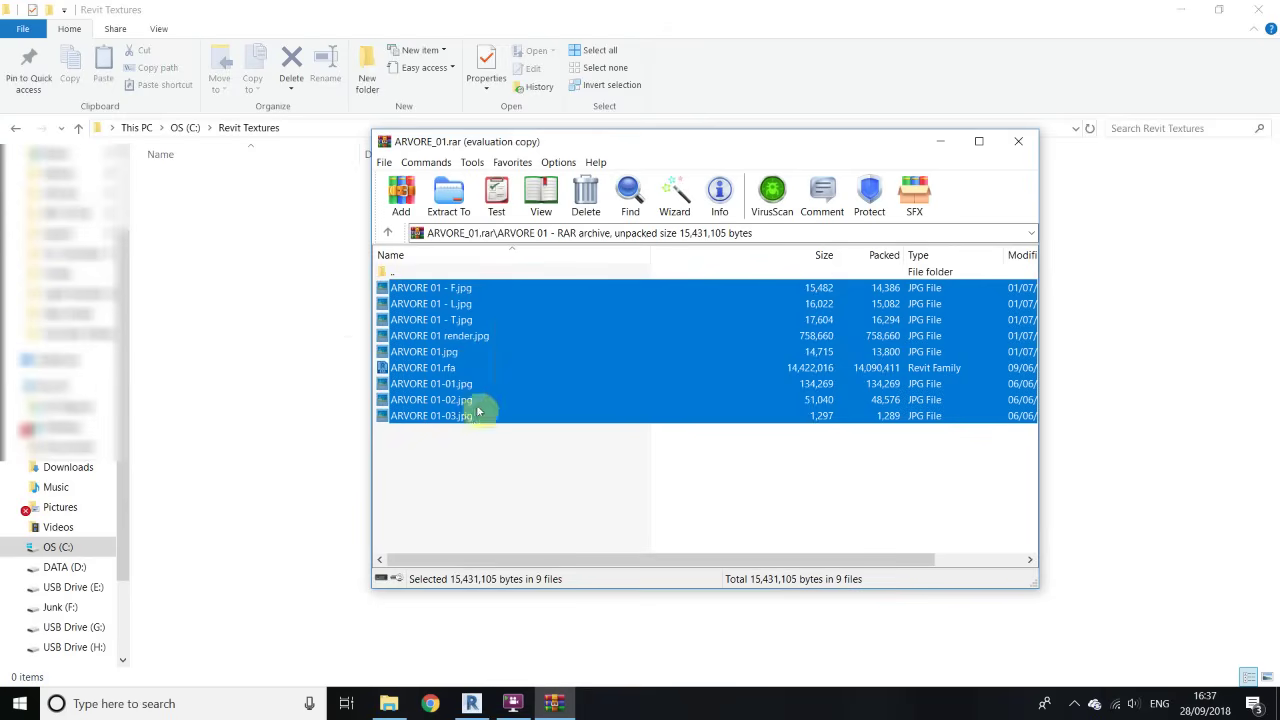
left_click(418, 367, "ctrl")
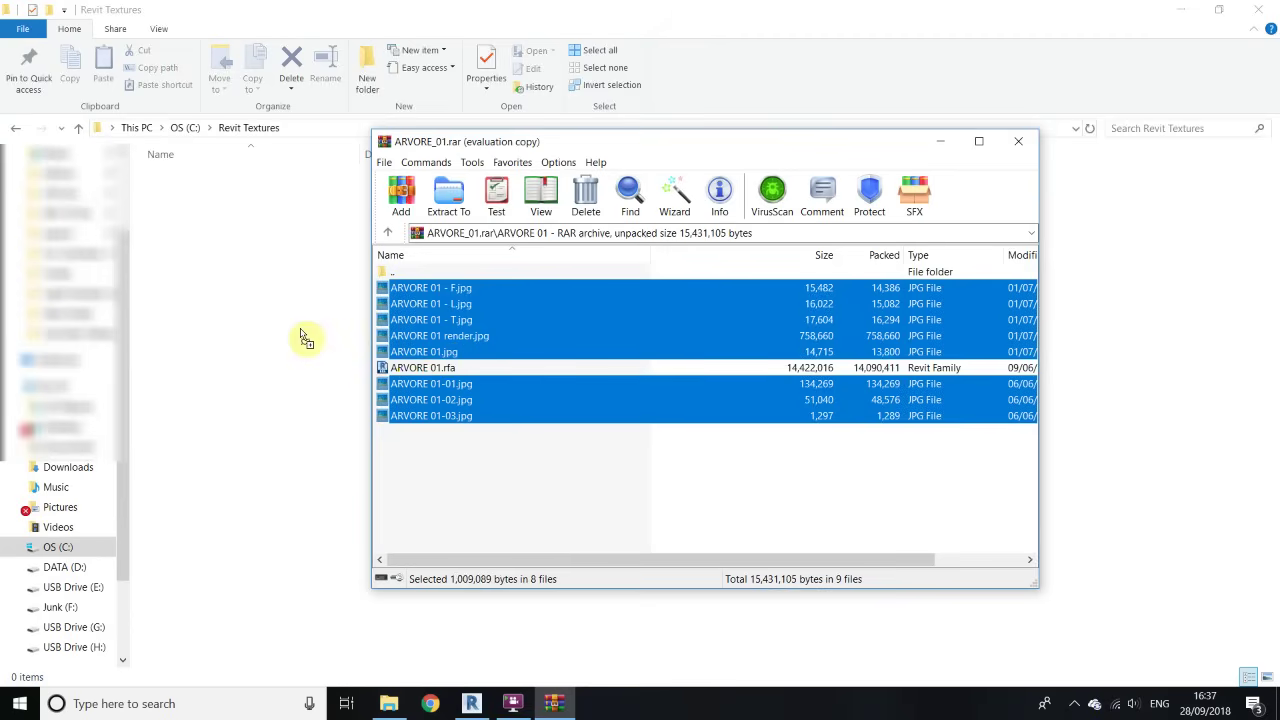
left_click_drag(305, 340, 300, 332)
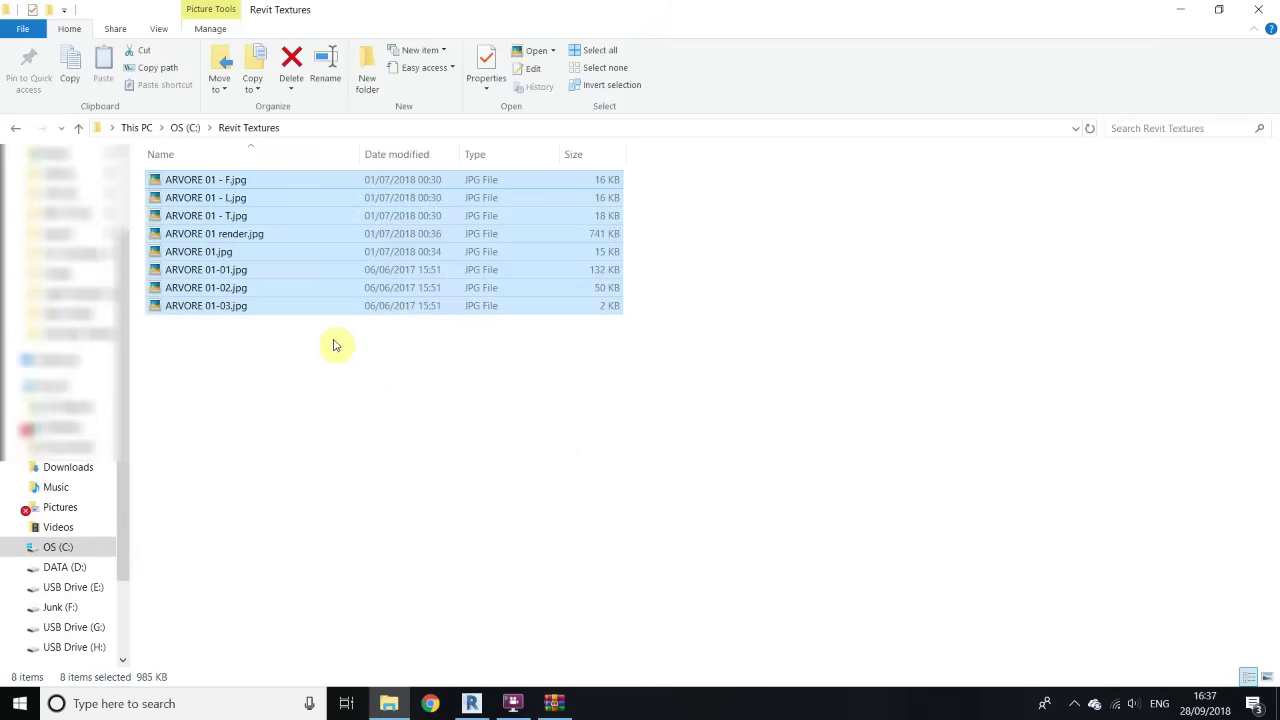
right_click(335, 345)
mouse_move(369, 354)
left_click(572, 370)
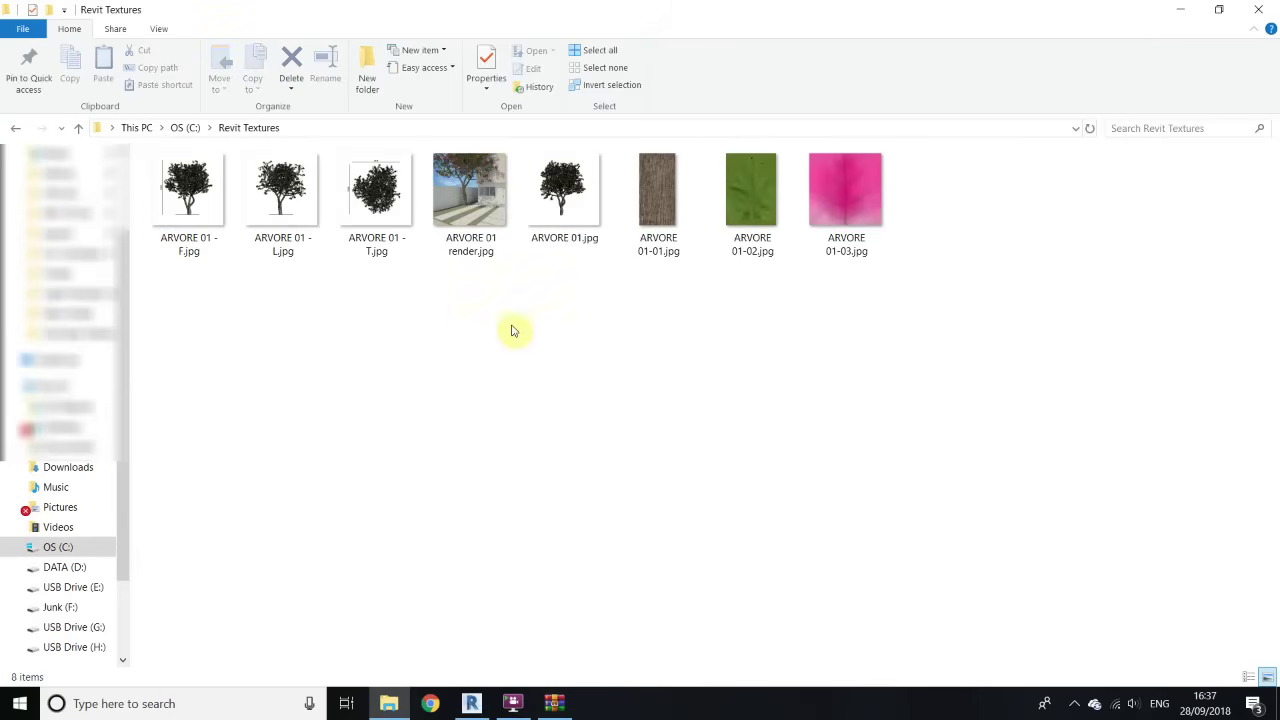
Preview ARVORE 01.jpg and ARVORE 01 render.jpg full size
left_click_drag(987, 323, 658, 151)
double_click(563, 197)
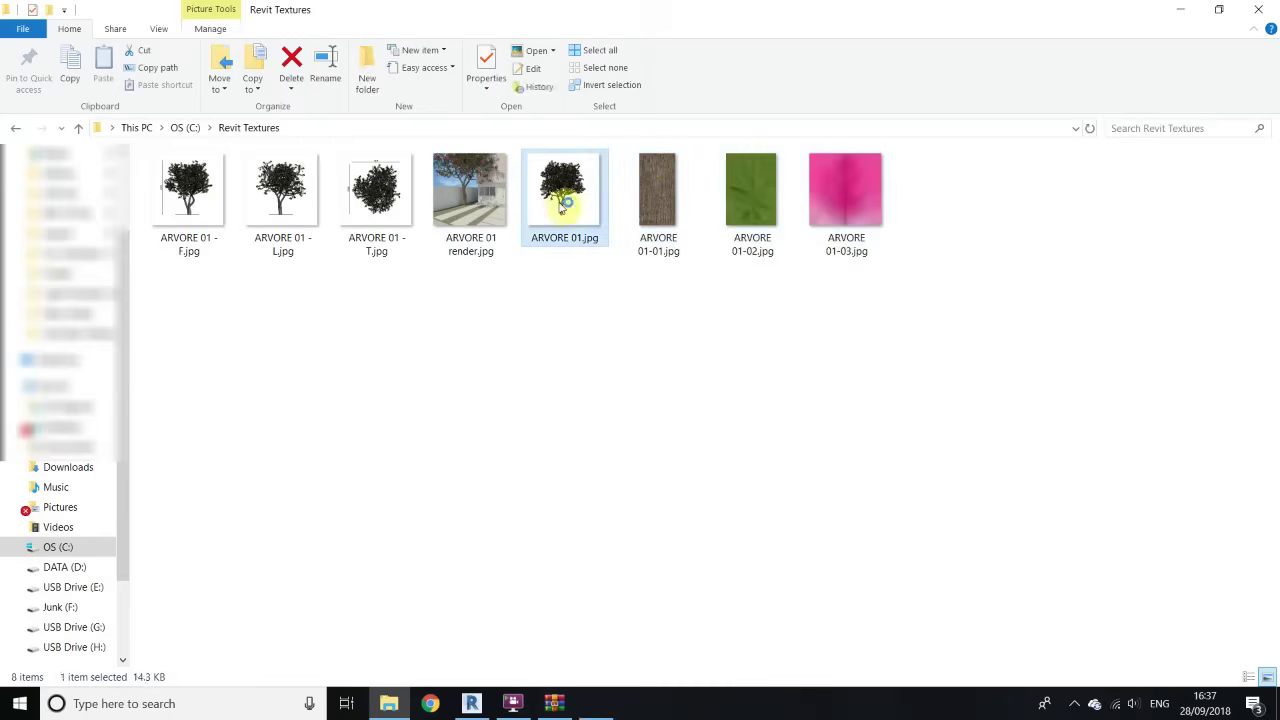
key("Escape")
key("Left")
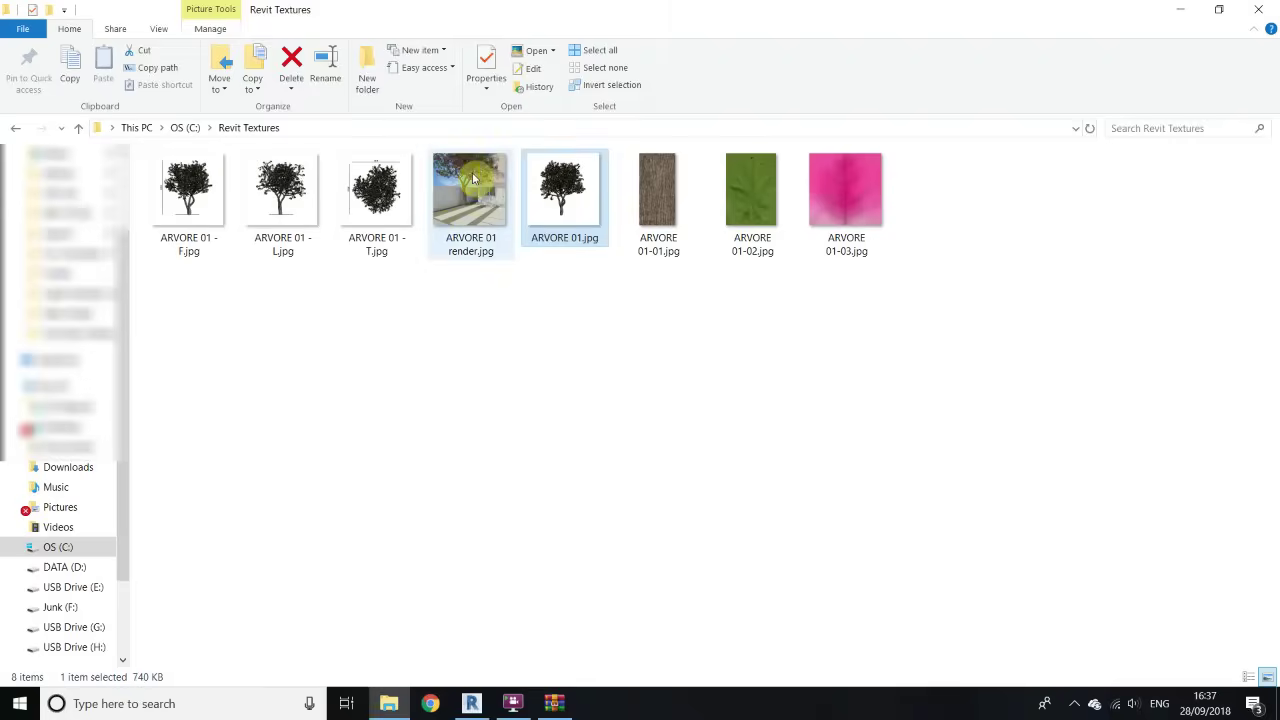
key("Return")
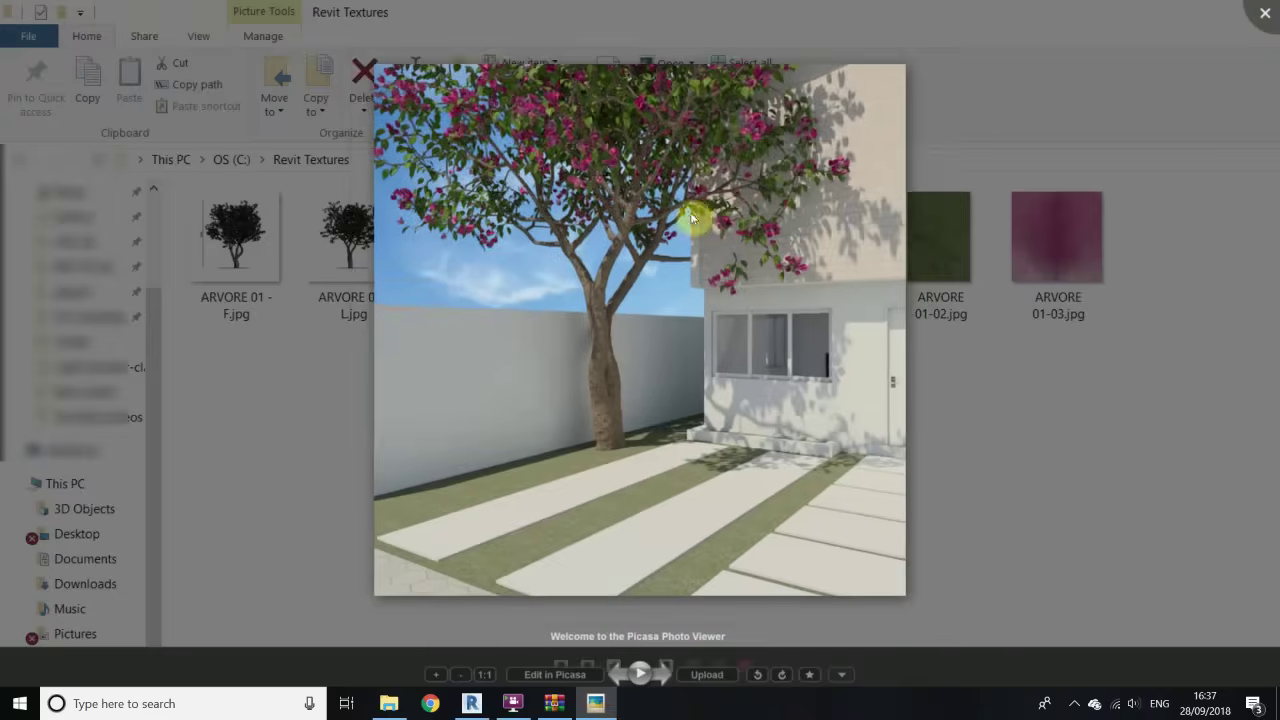
key("Escape")
Delete the five preview images, keeping ARVORE 01-01 to 01-03.jpg, and return to Revit
left_click_drag(595, 280, 152, 147)
right_click(196, 182)
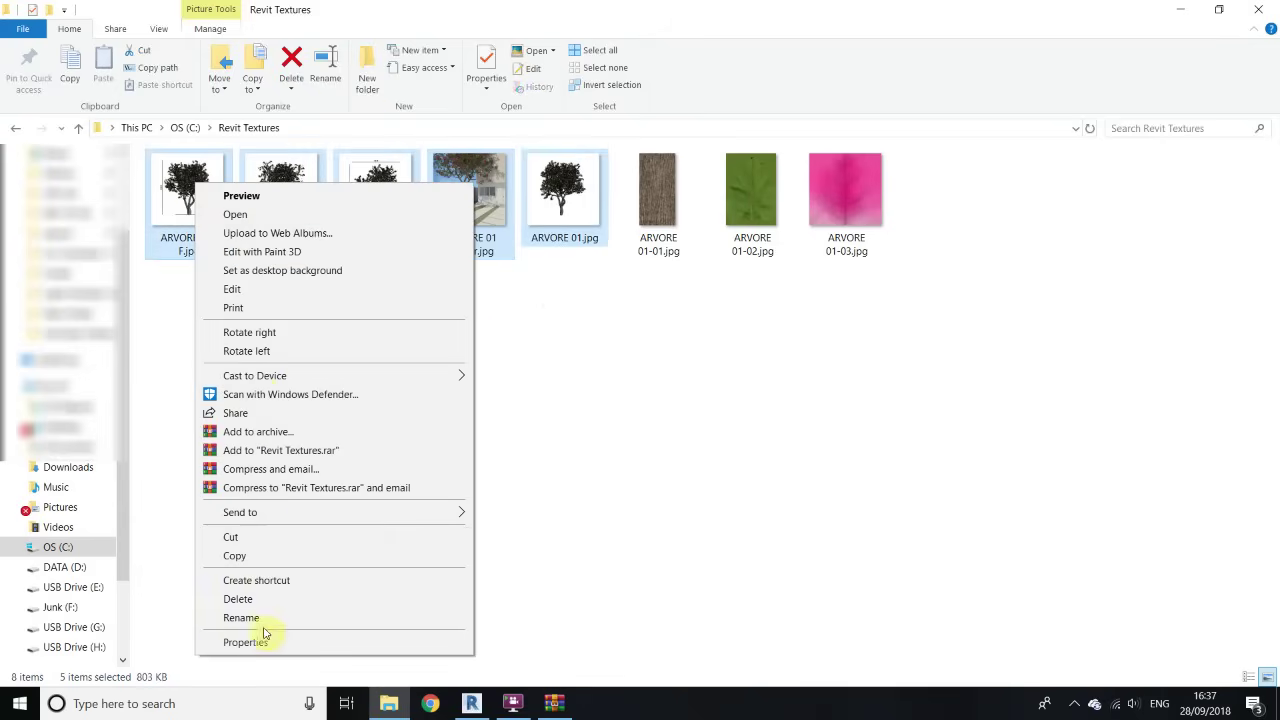
left_click(240, 598)
left_click(403, 274)
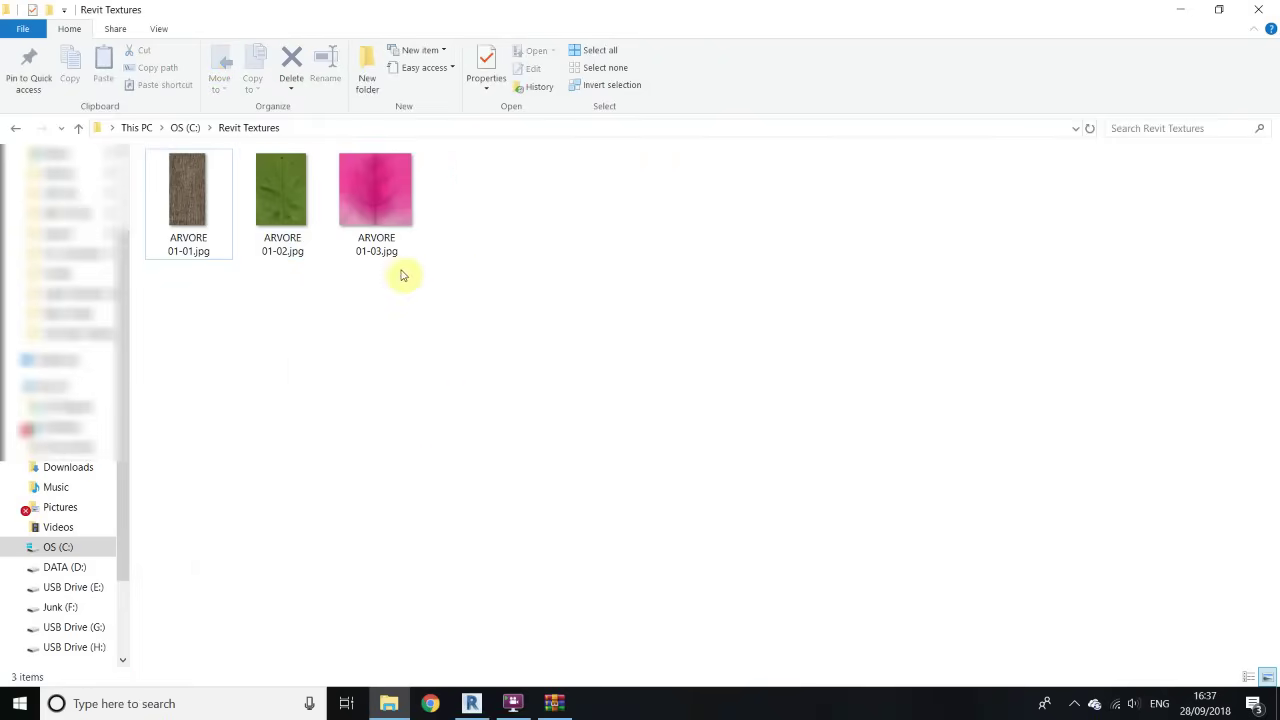
left_click_drag(482, 282, 150, 147)
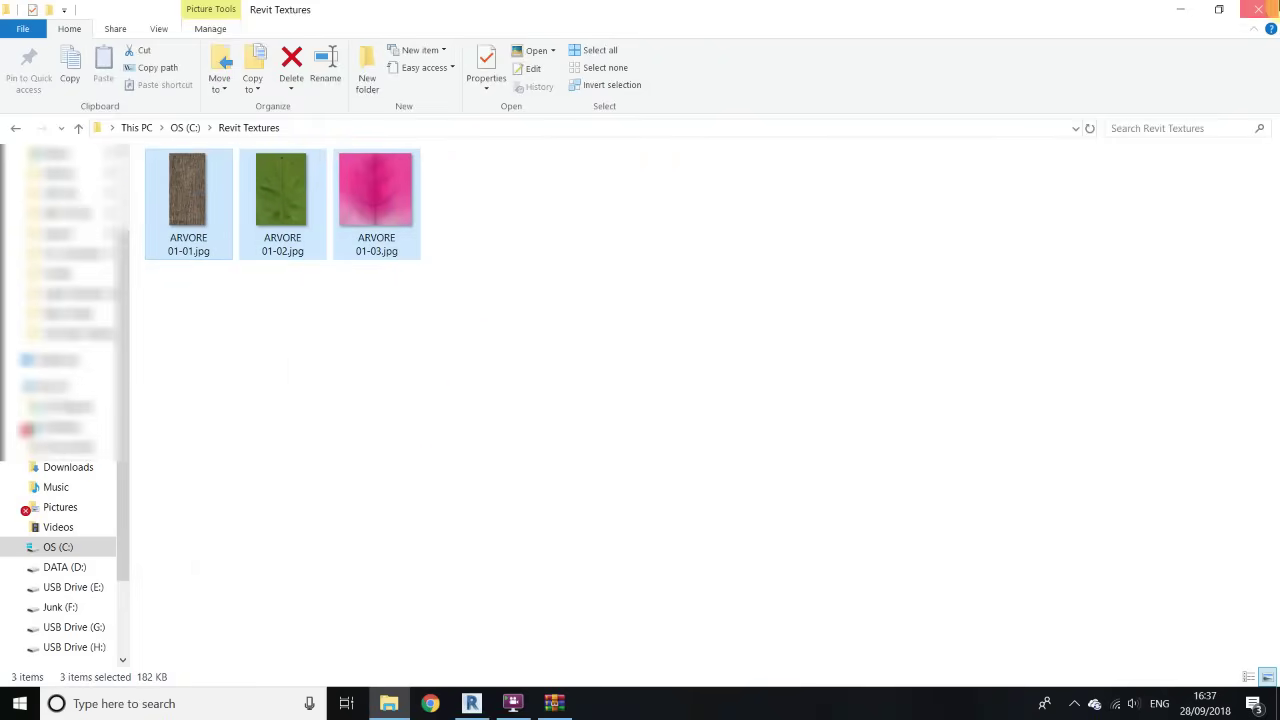
left_click(1258, 9)
left_click(471, 703)
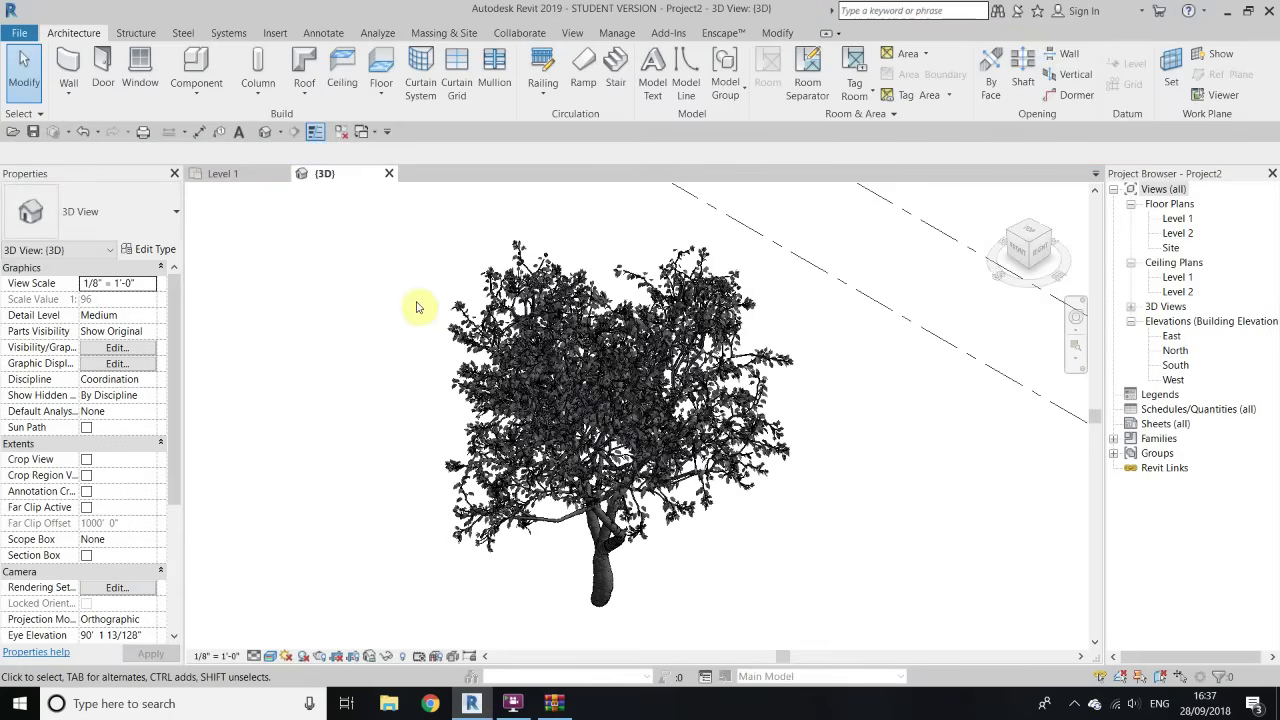
In Options > Rendering, add C:\Revit Textures under Additional render appearance paths
left_click(17, 33)
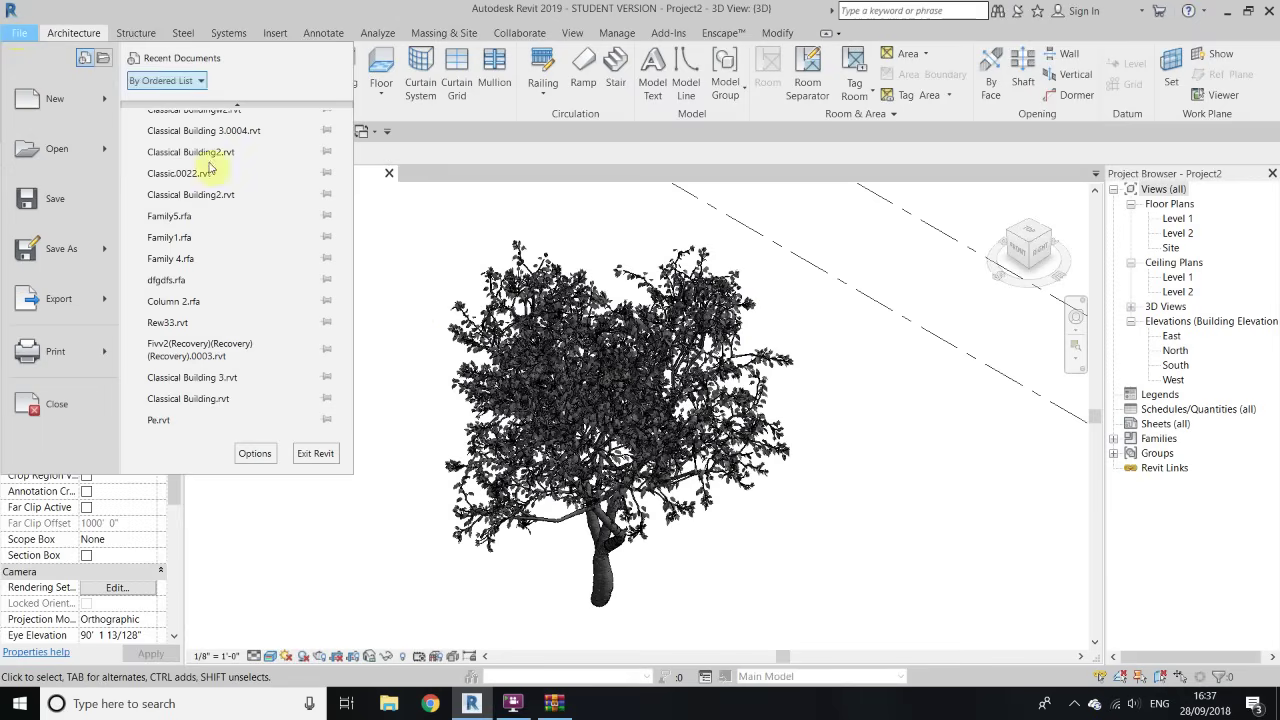
left_click(254, 455)
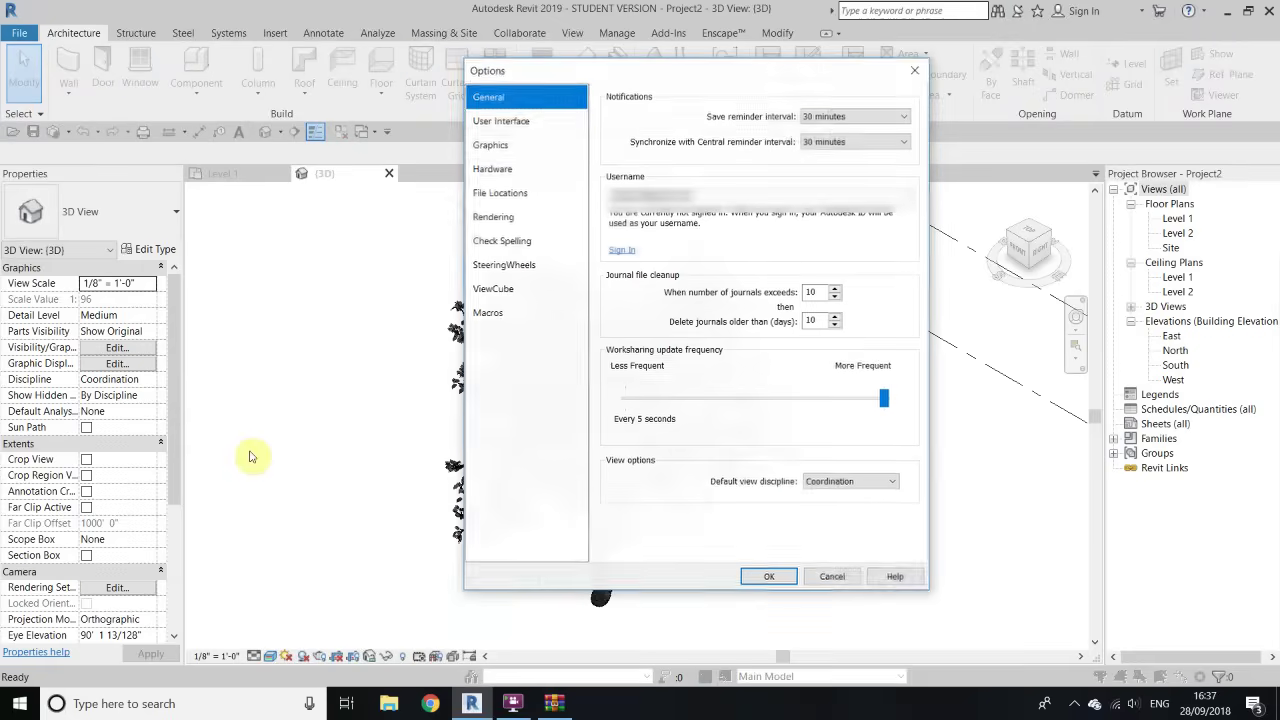
left_click(526, 218)
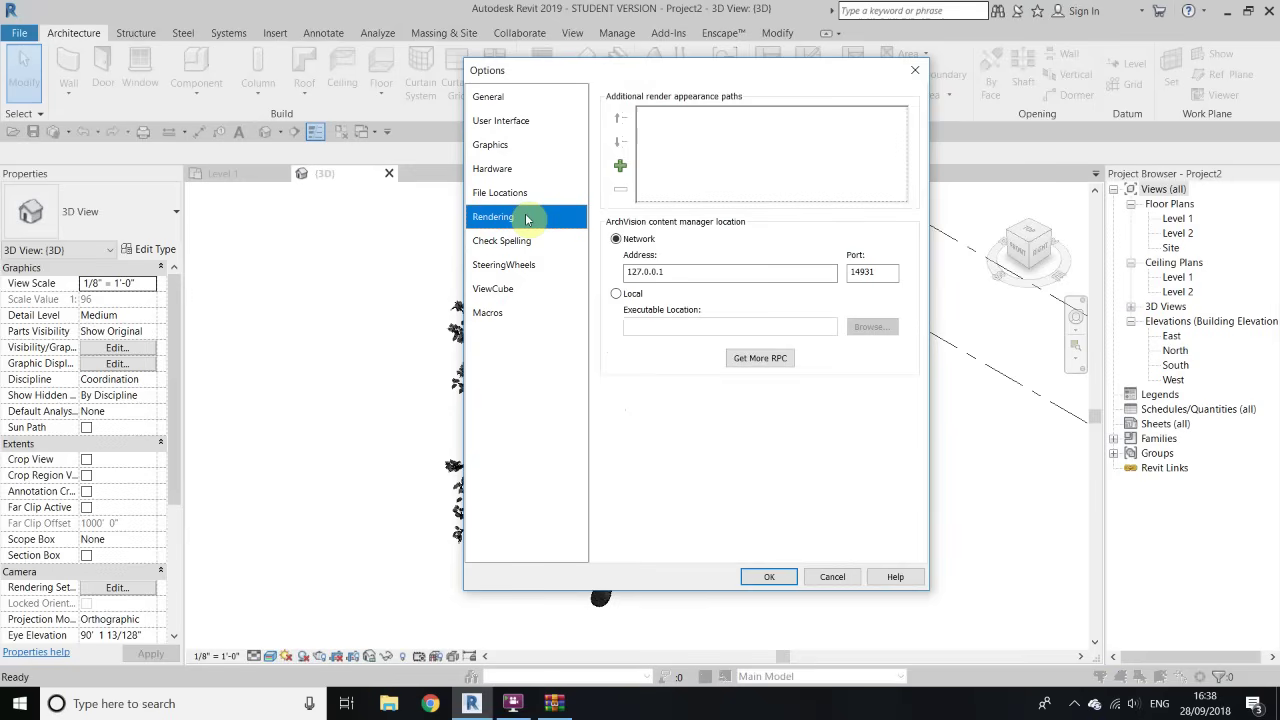
left_click(622, 170)
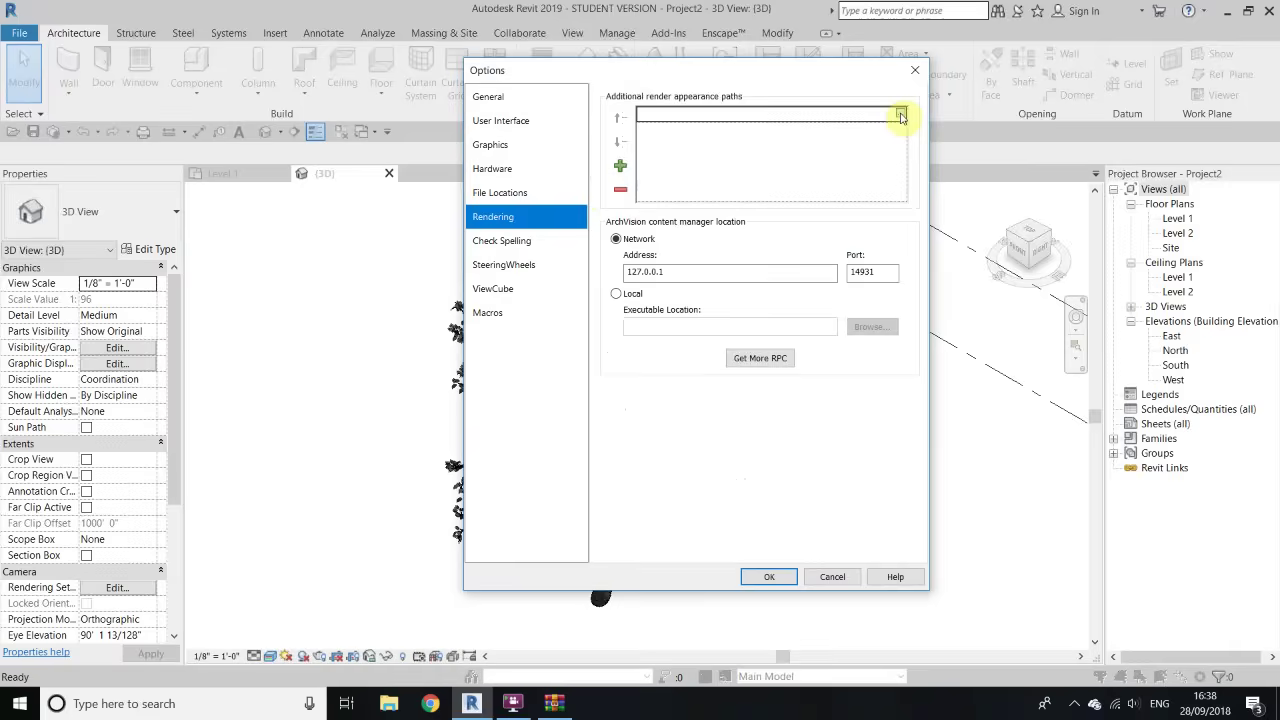
left_click(901, 117)
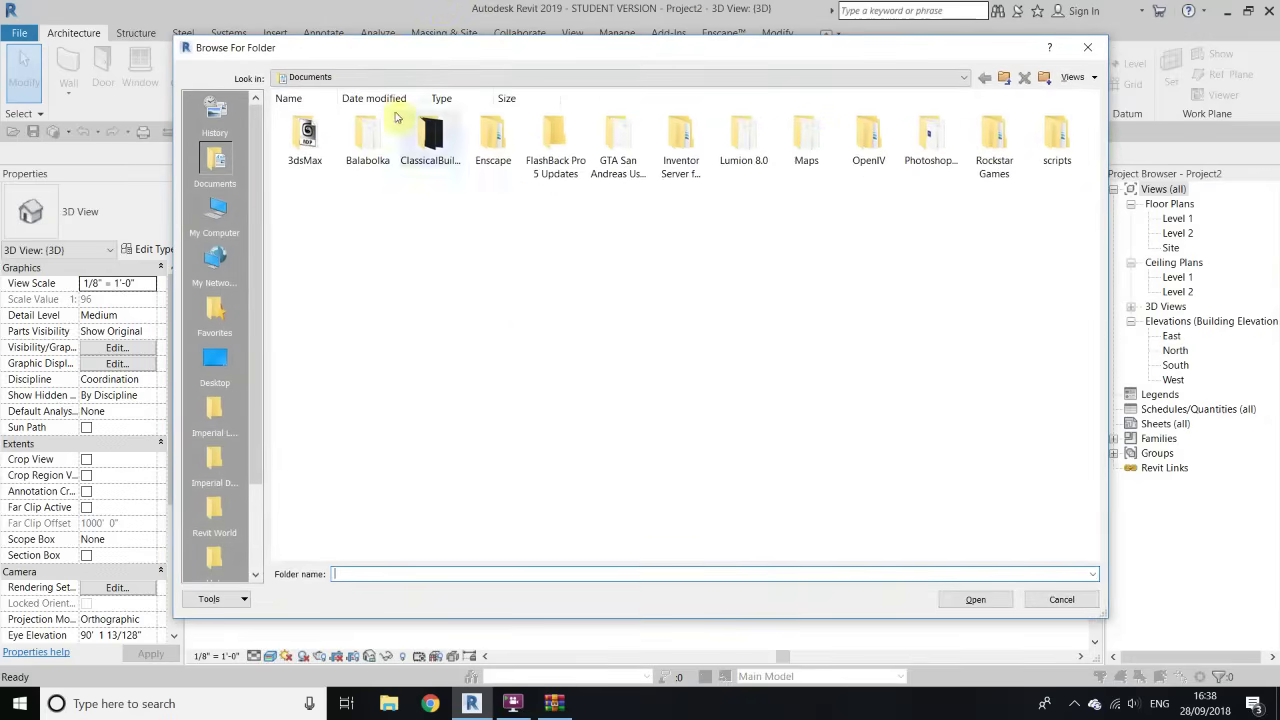
scroll(214, 214, "down", 2)
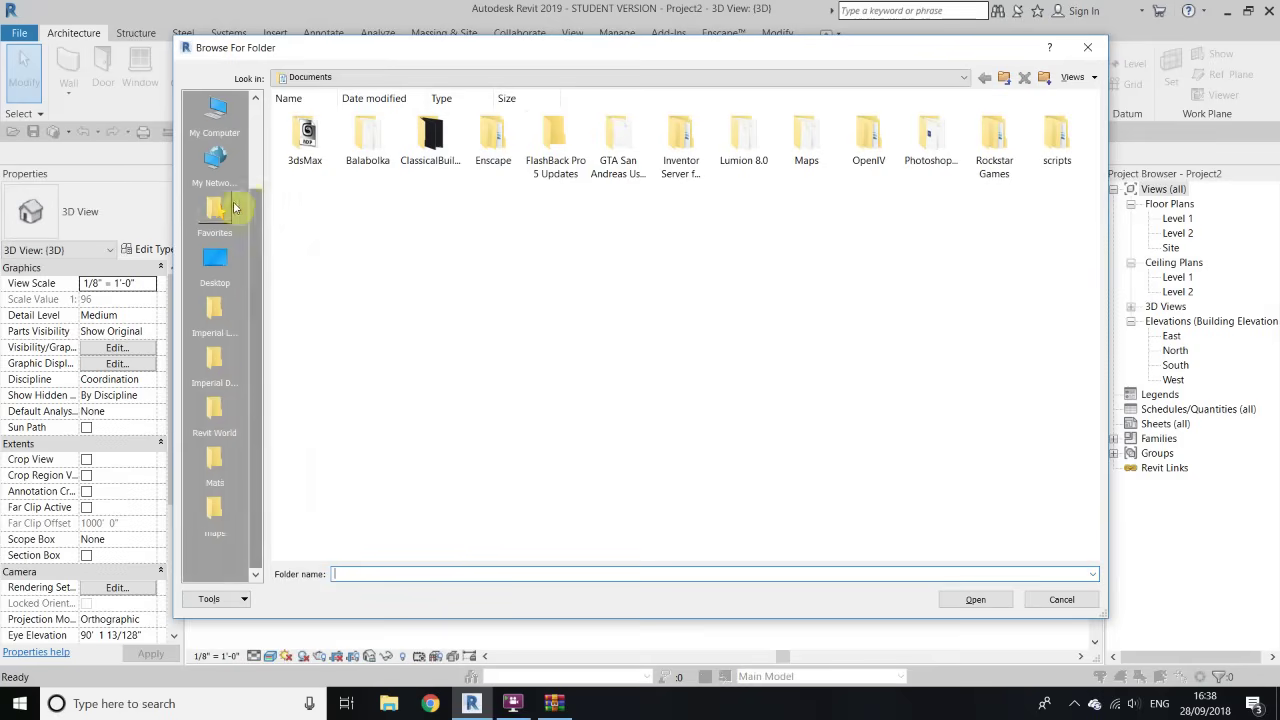
left_click(214, 115)
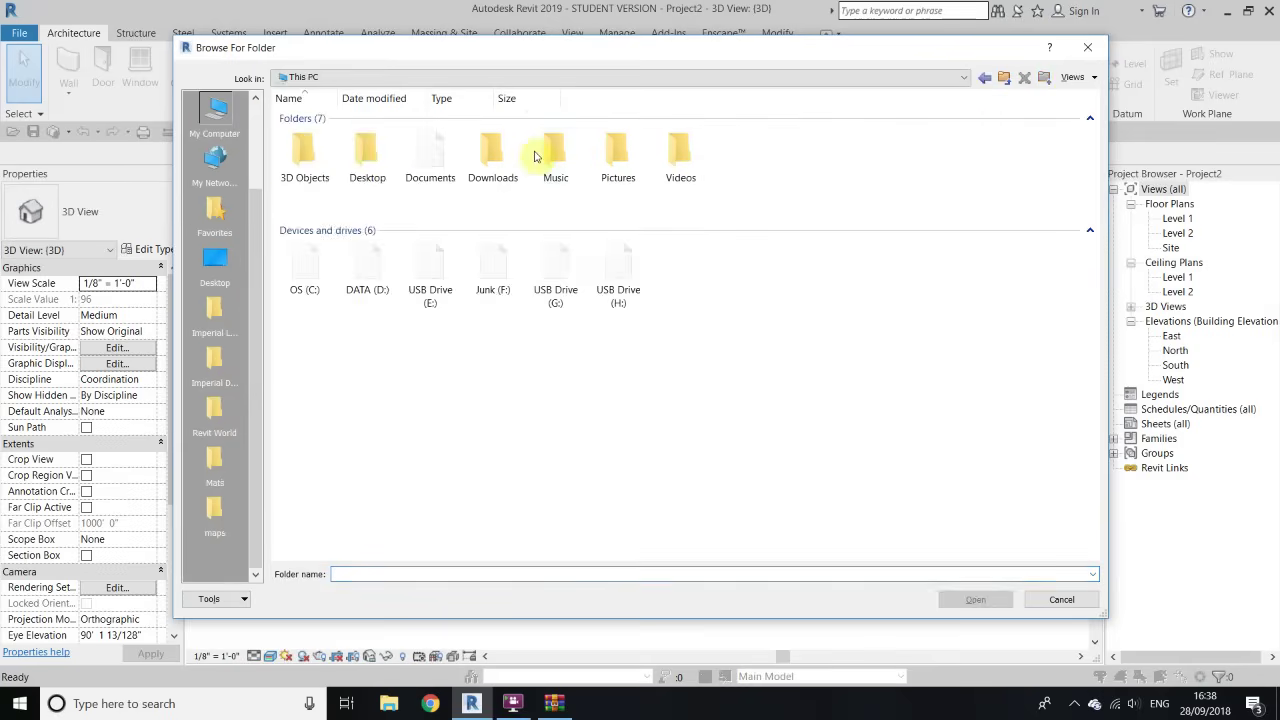
double_click(312, 280)
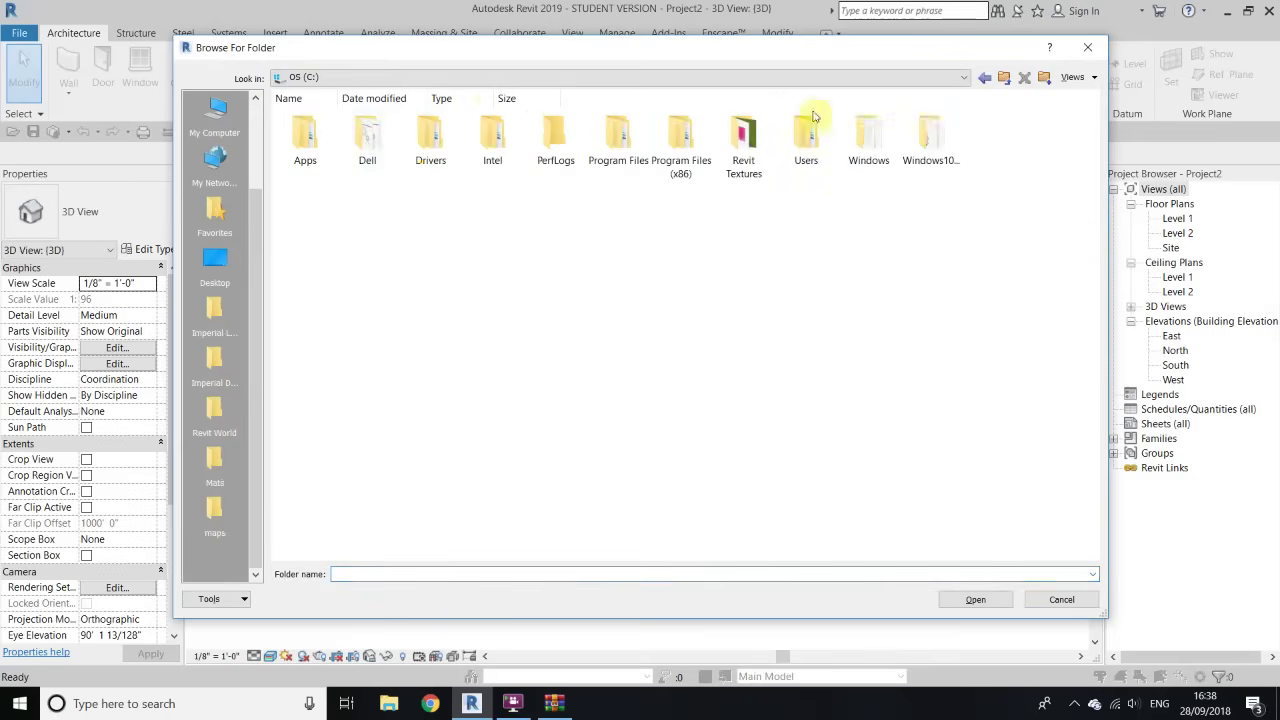
left_click(740, 150)
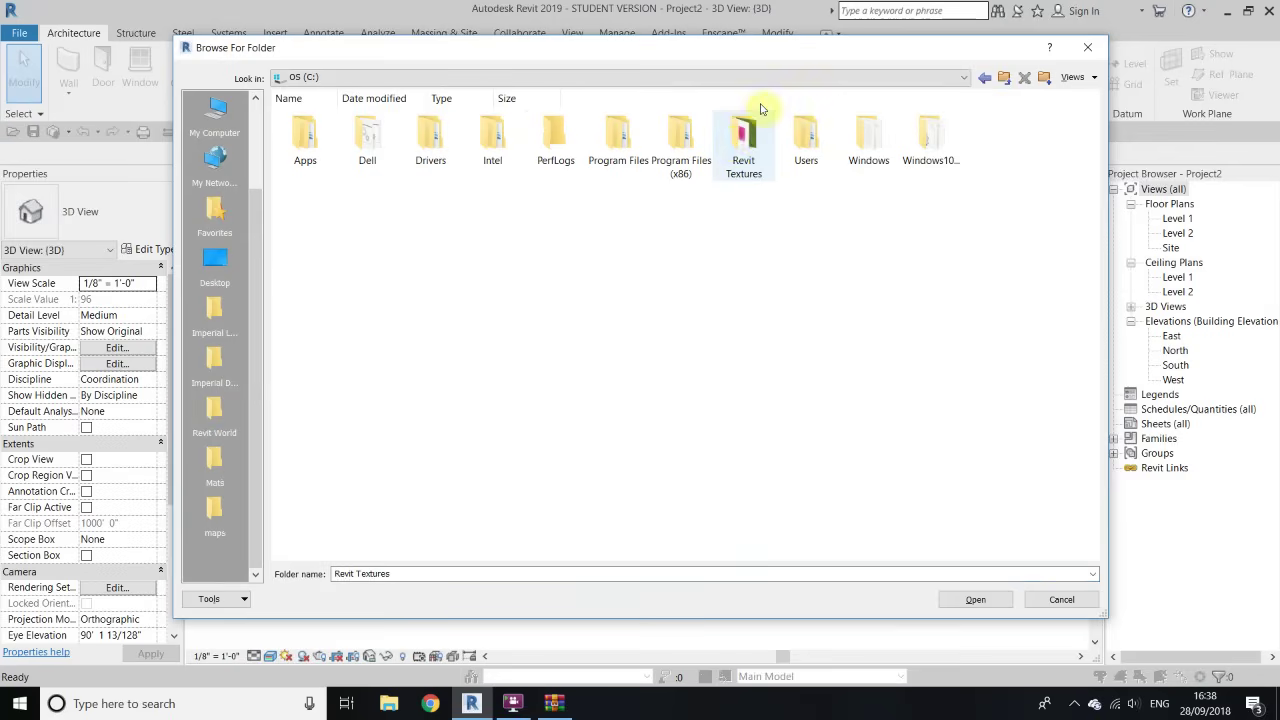
left_click(973, 601)
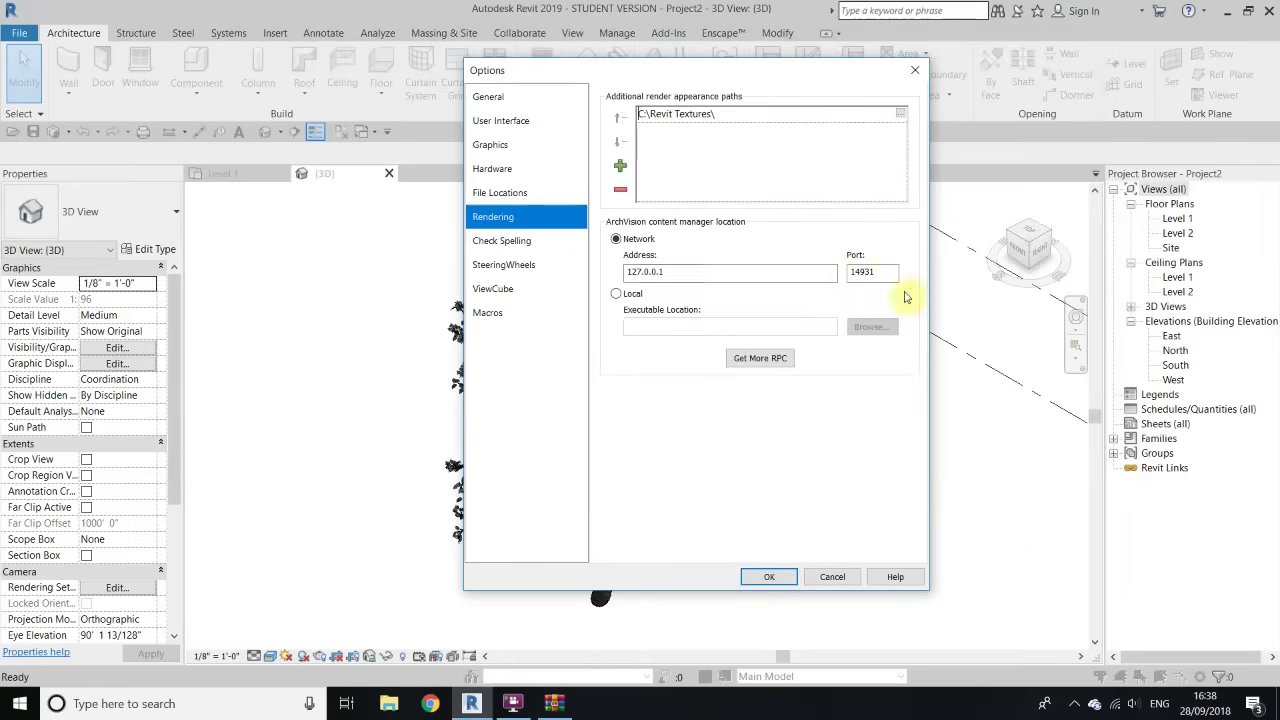
Confirm the Options dialog, zoom into the tree, then close Revit without saving Project2
left_click(776, 574)
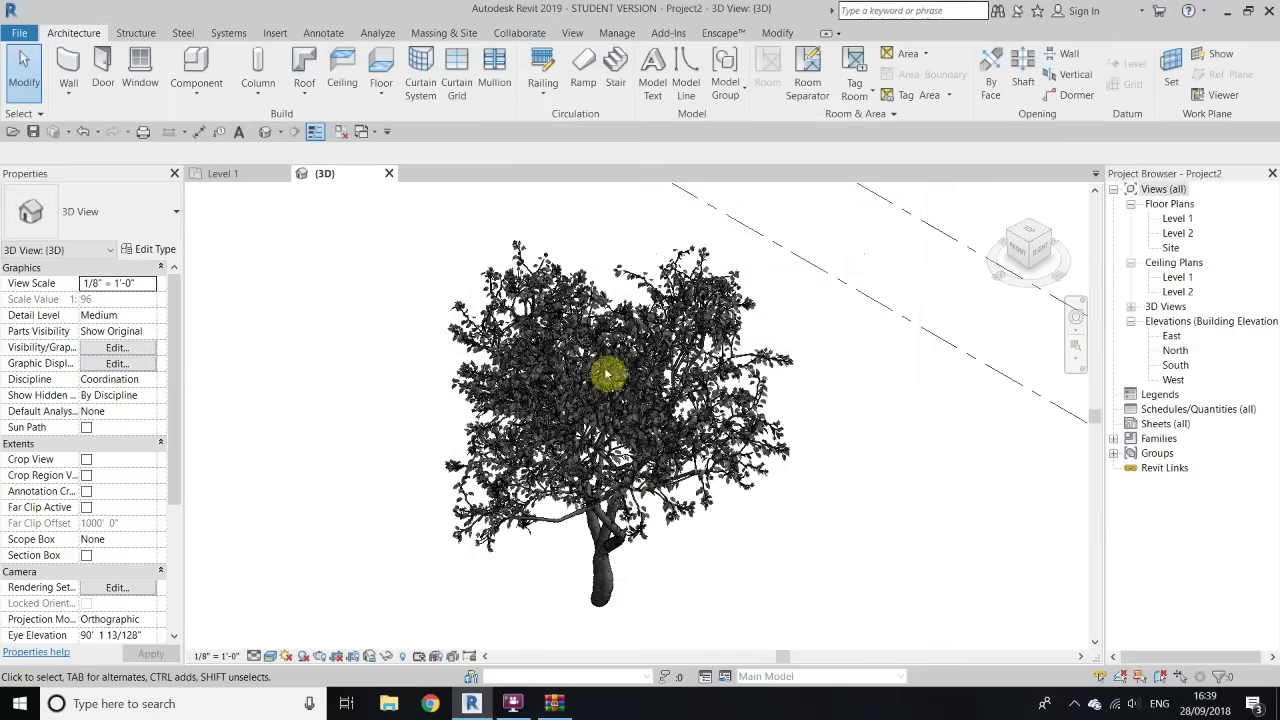
scroll(608, 371, "up", 3)
scroll(866, 357, "up", 4)
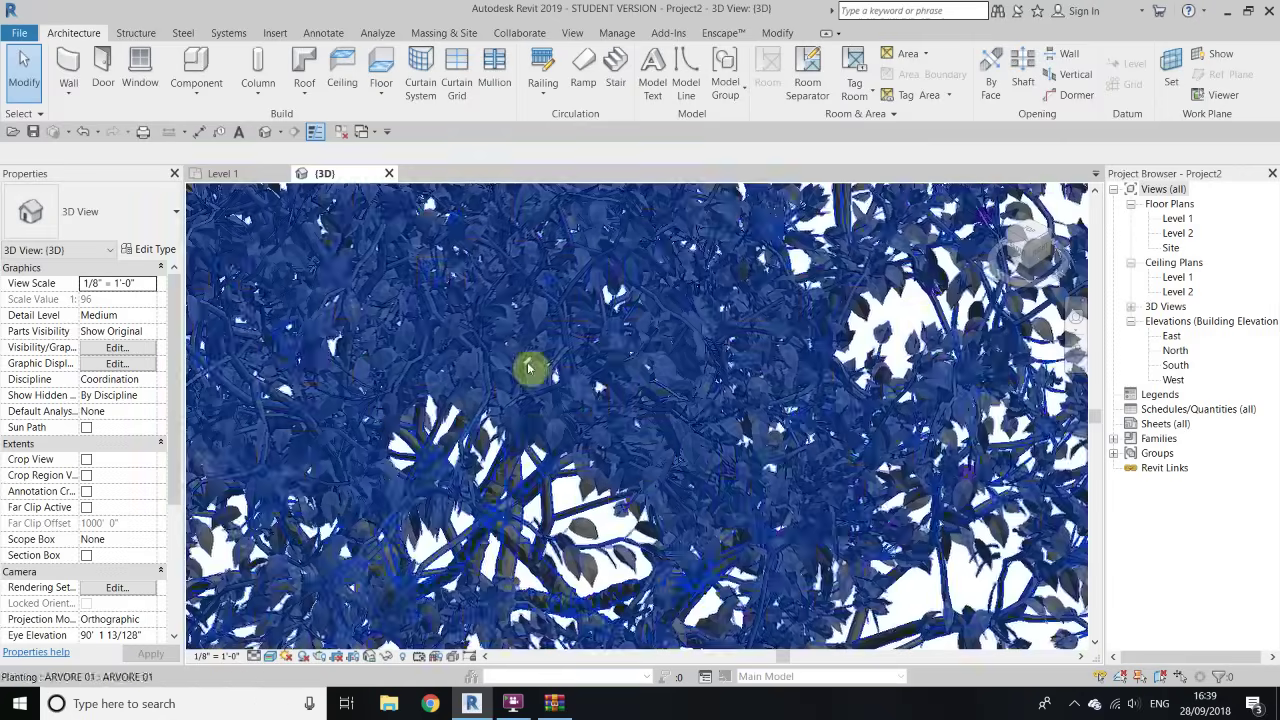
left_click(1270, 12)
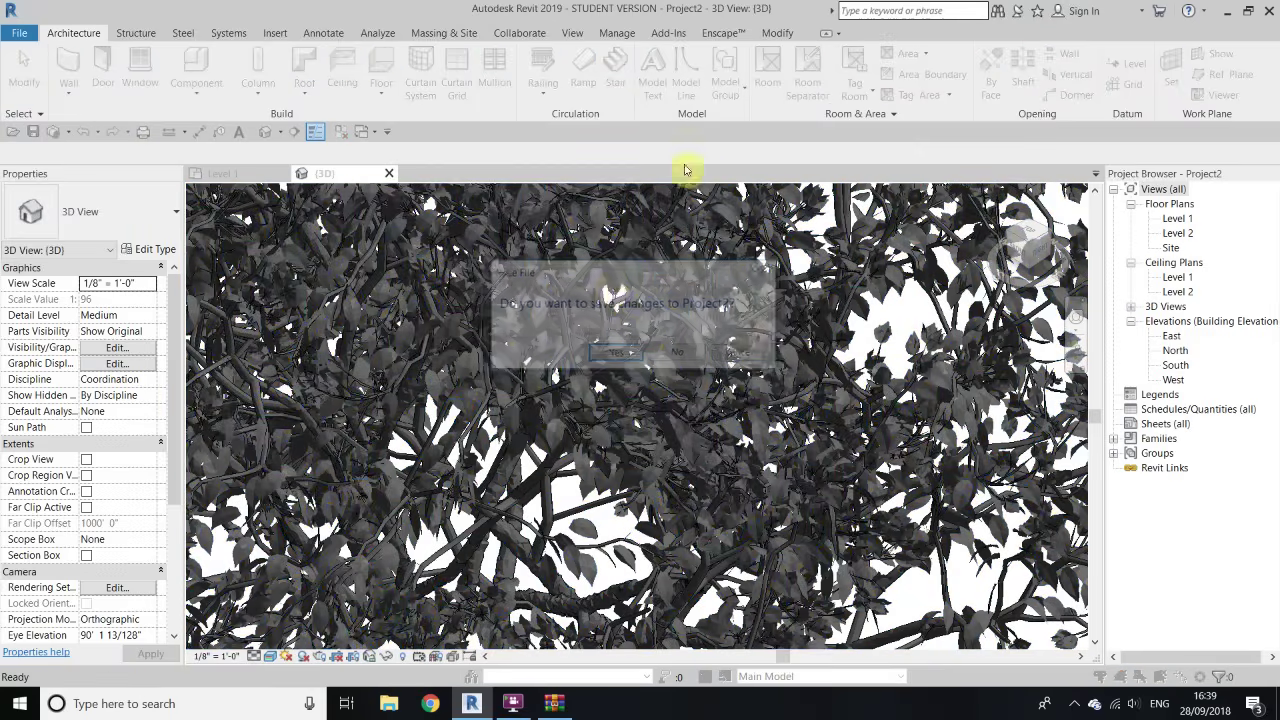
left_click(680, 351)
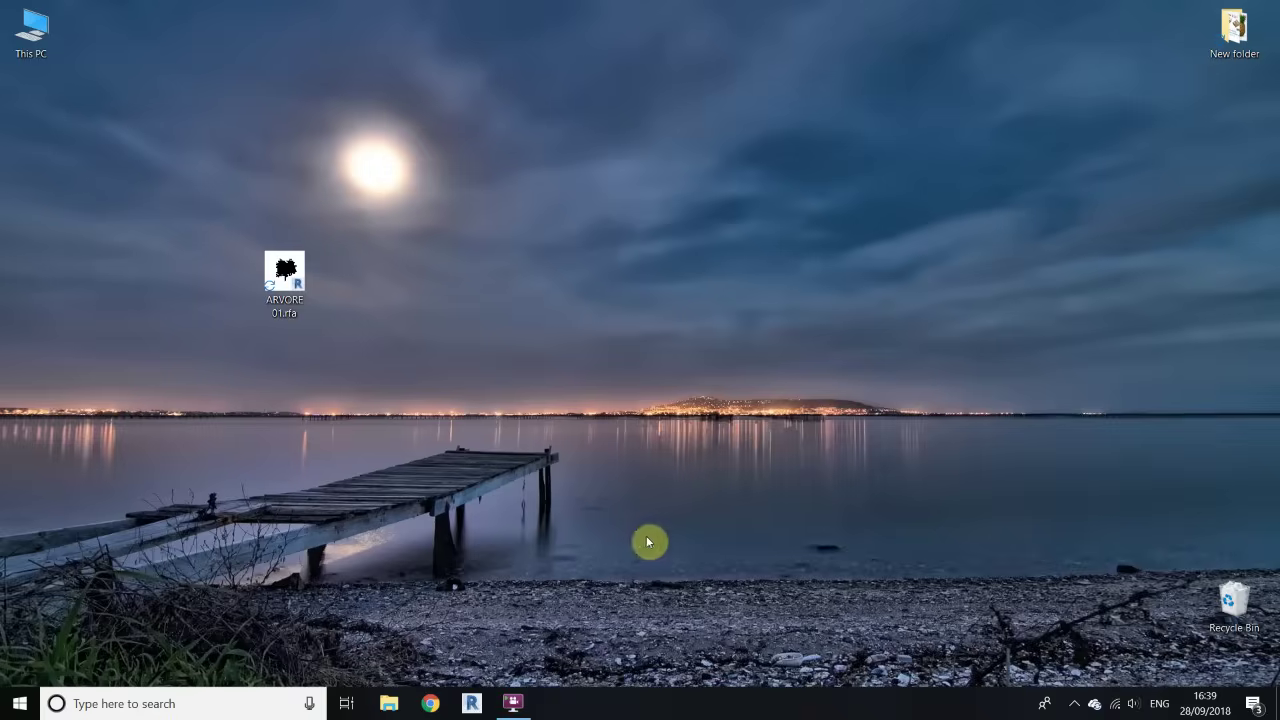
Relaunch Revit and start a new project from the Architectural Template
left_click(472, 703)
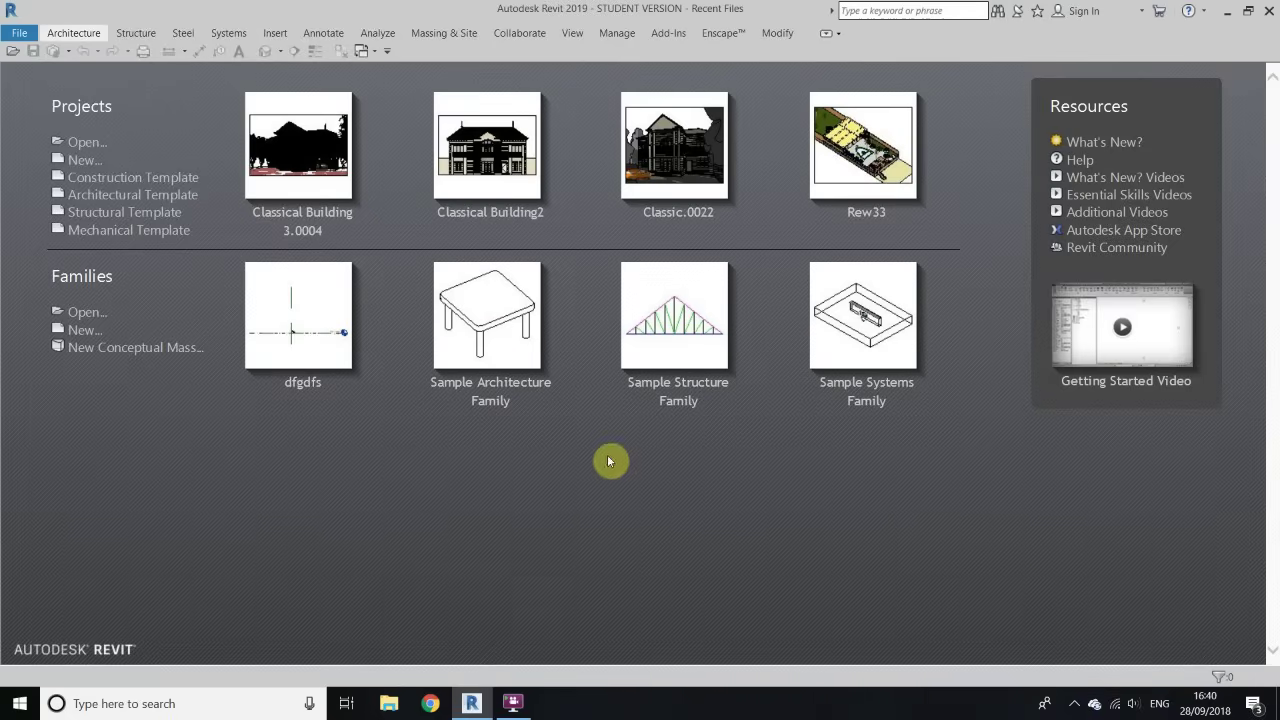
left_click(168, 201)
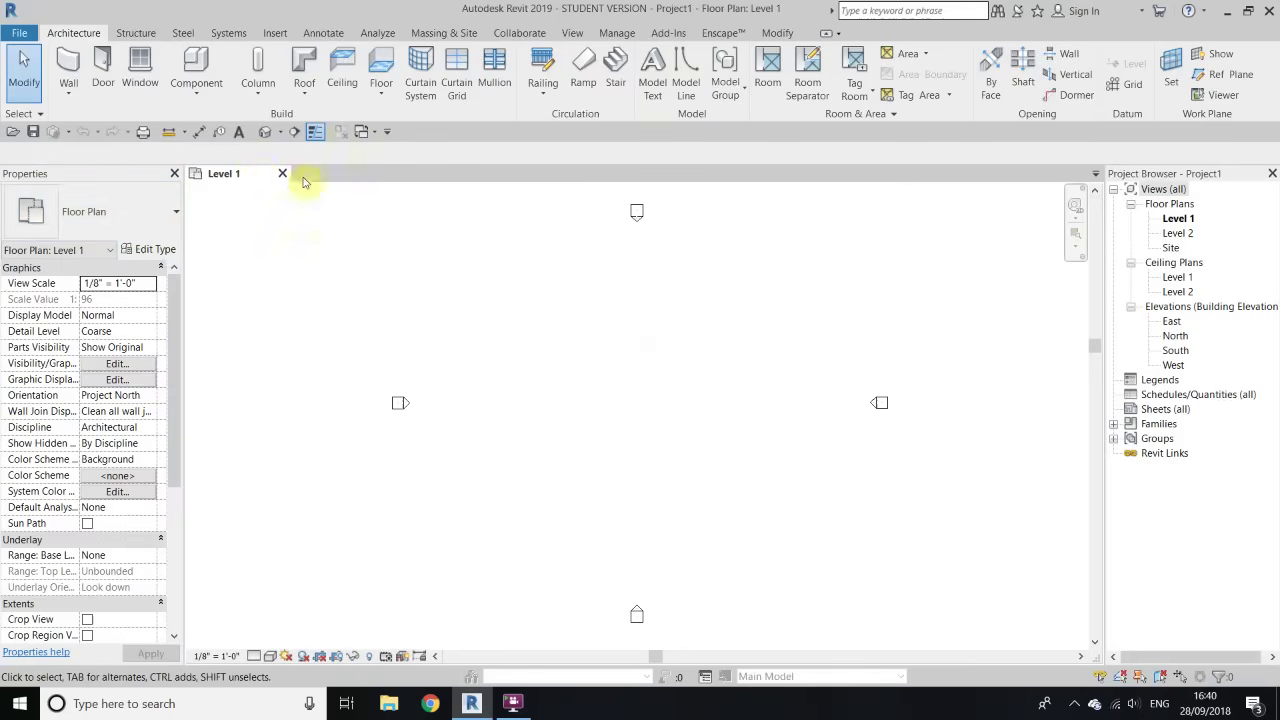
Load the ARVORE 01.rfa tree family into the project
left_click(275, 33)
left_click(603, 78)
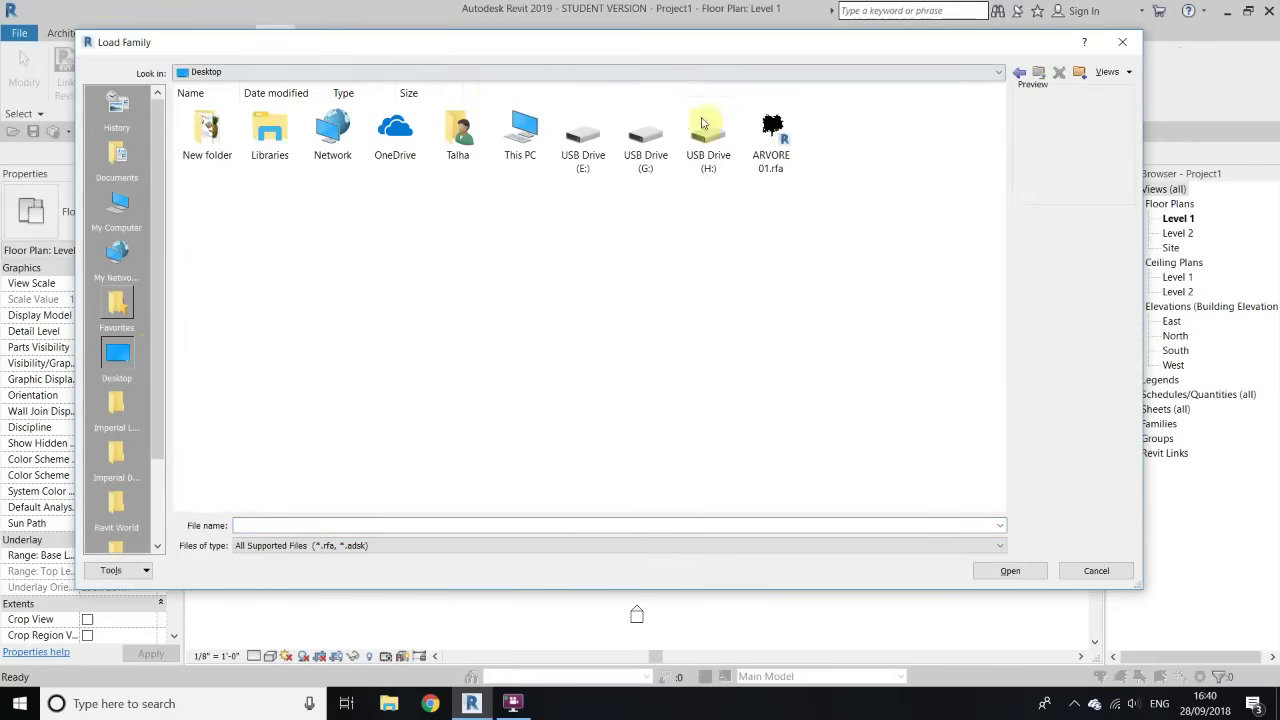
left_click(767, 149)
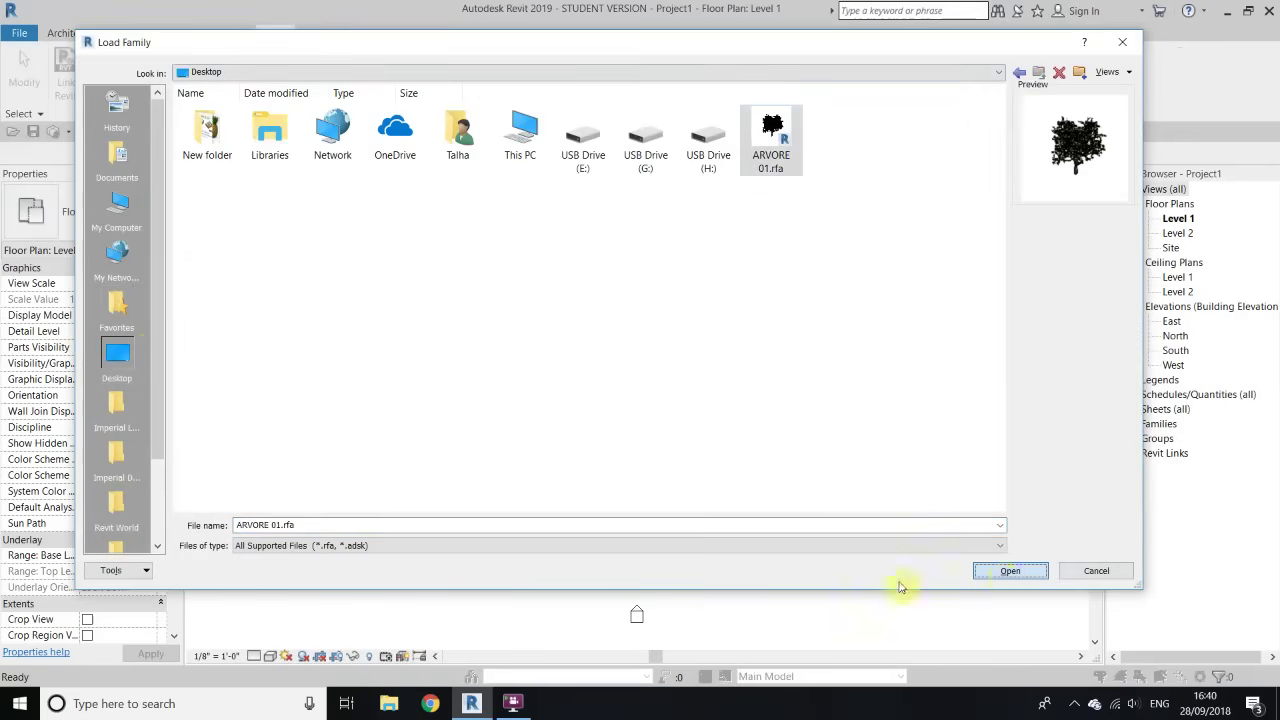
left_click(1010, 570)
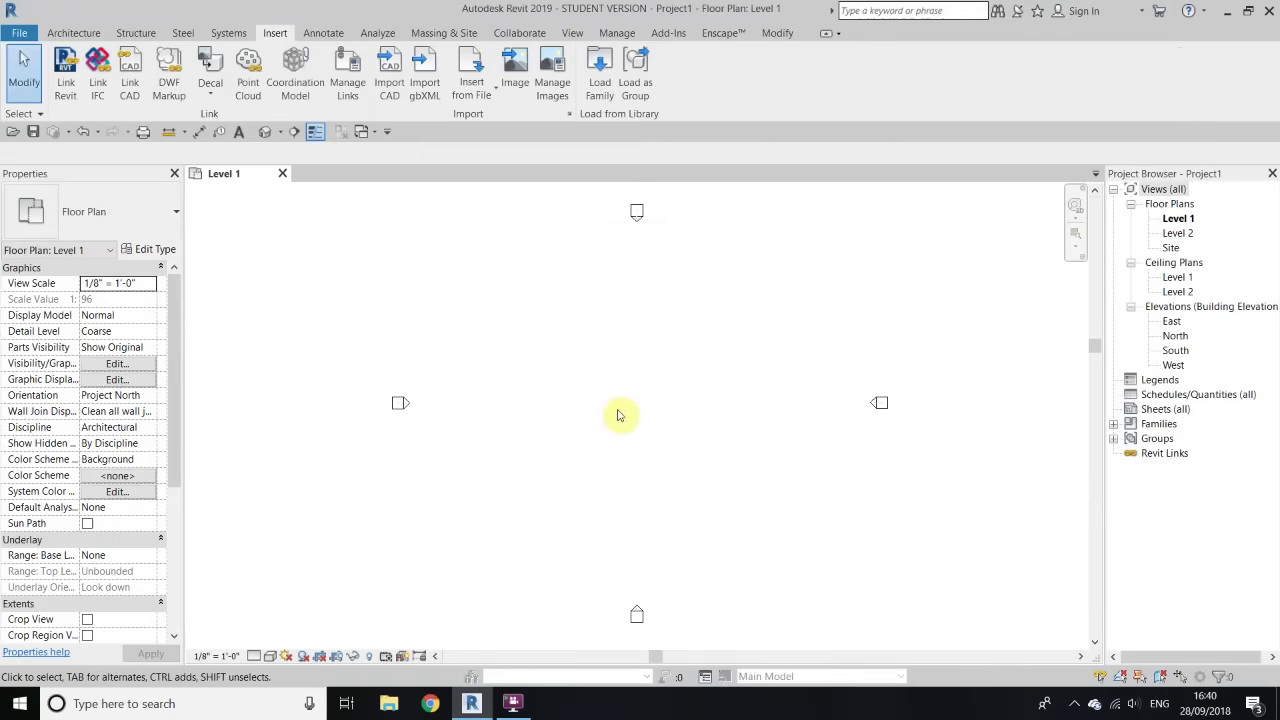
Place one ARVORE 01 tree at the centre of the Level 1 plan, then cancel placement
left_click(71, 34)
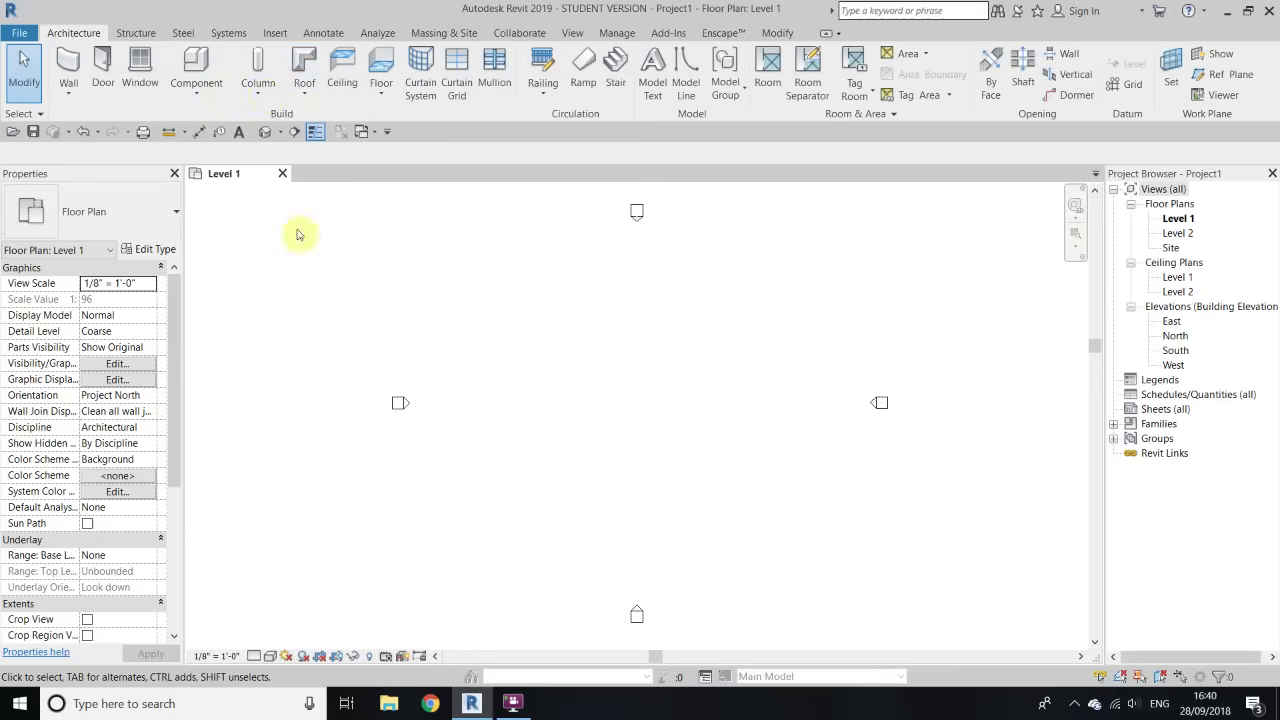
left_click(196, 65)
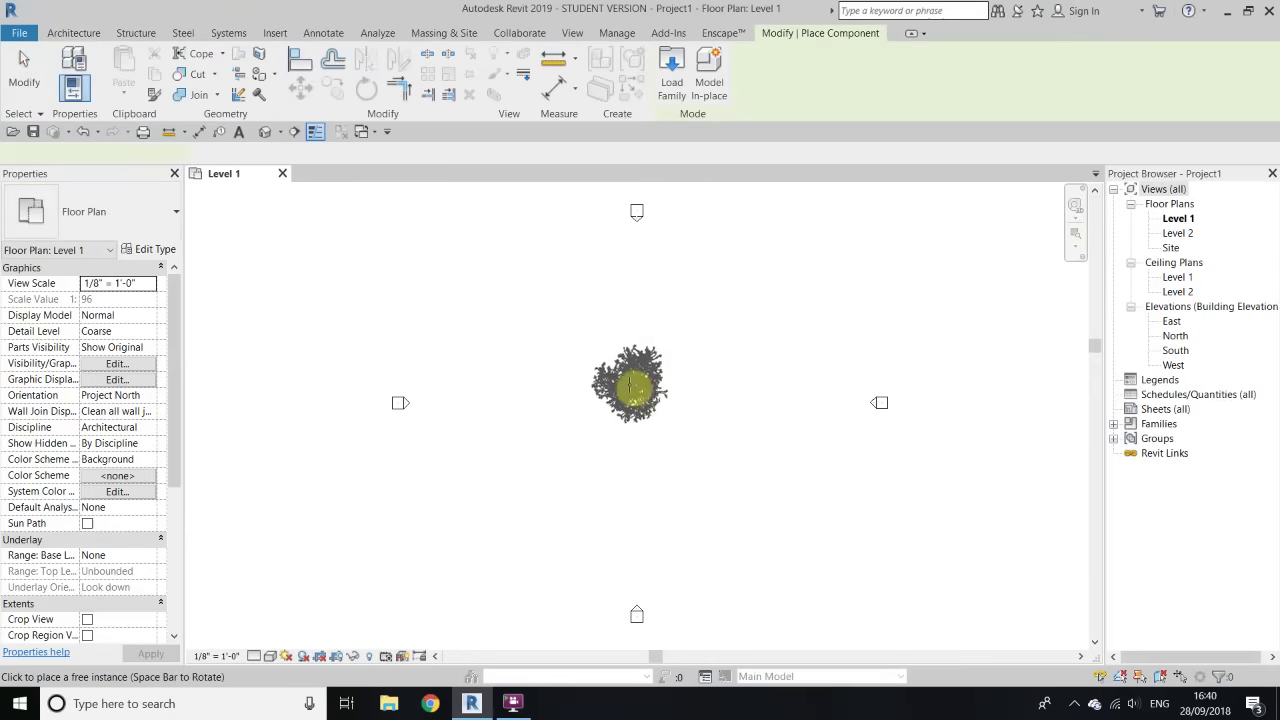
left_click(630, 385)
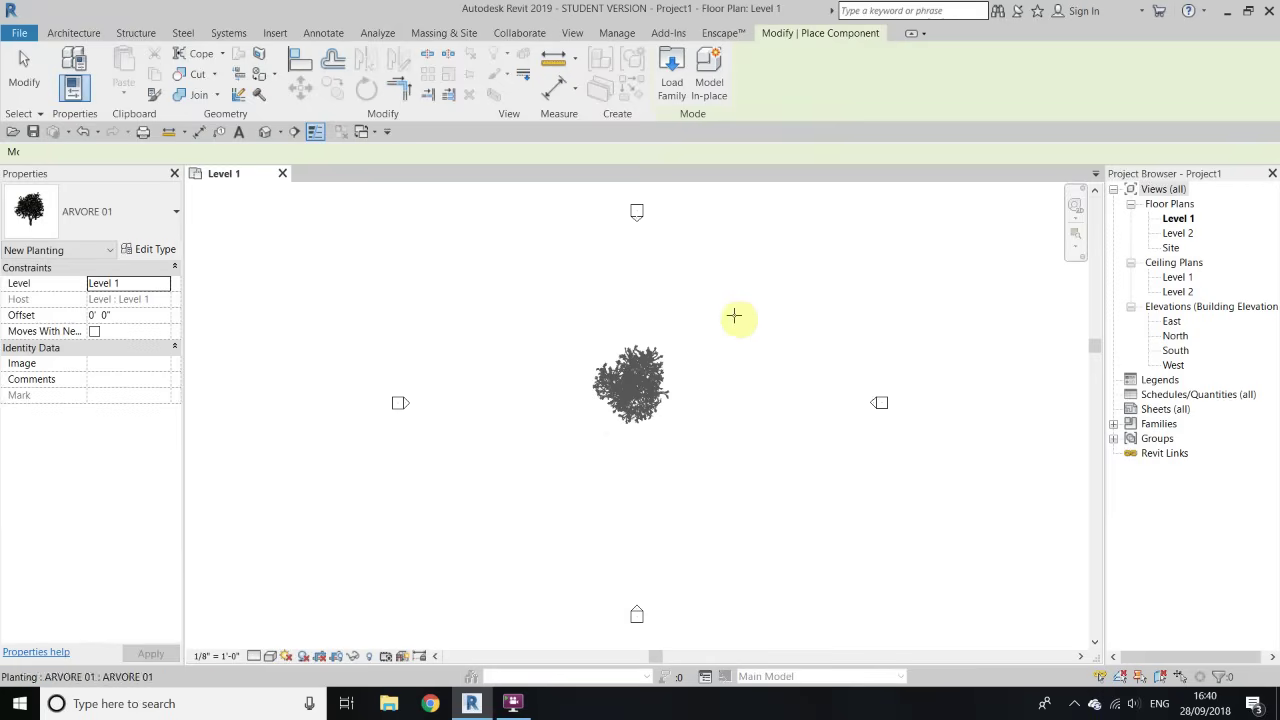
right_click(733, 315)
left_click(742, 317)
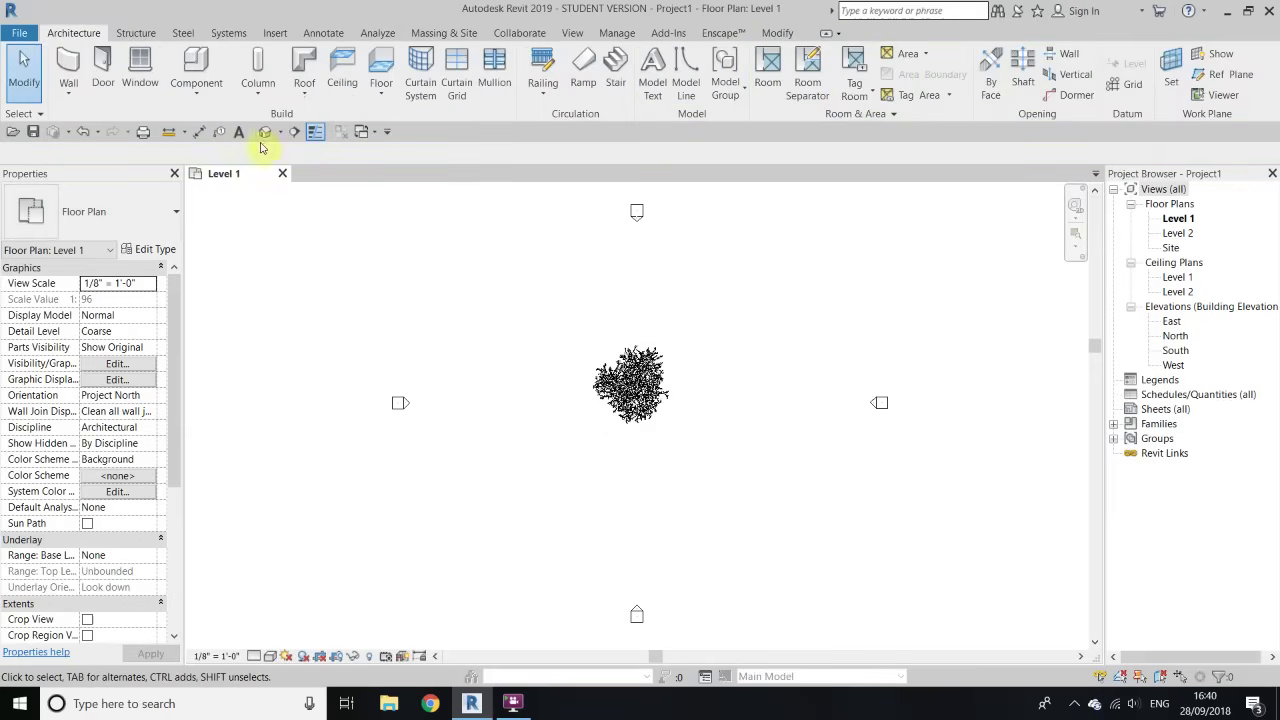
Show the default 3D view with the Realistic visual style
left_click(264, 131)
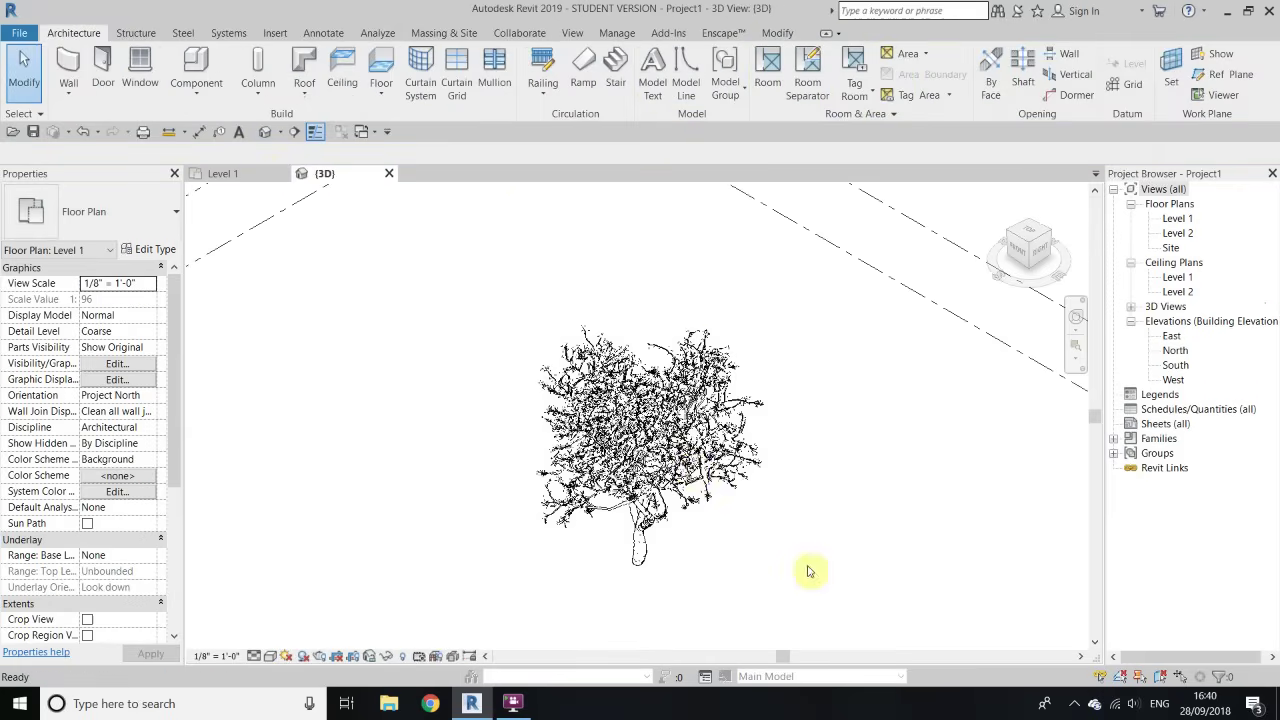
left_click(270, 656)
left_click(310, 622)
Zoom and pan to inspect the tree's bark, leaves and pink flowers, then minimize Revit
scroll(740, 505, "up", 5)
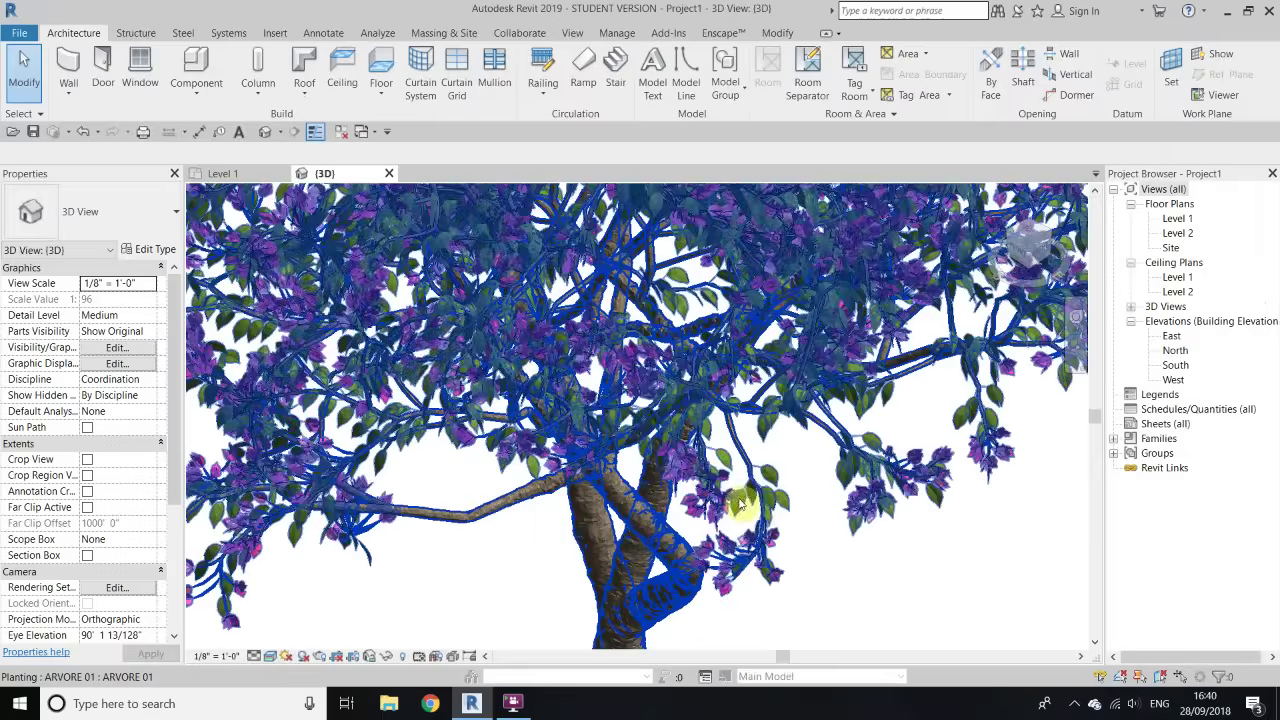
scroll(995, 540, "down", 3)
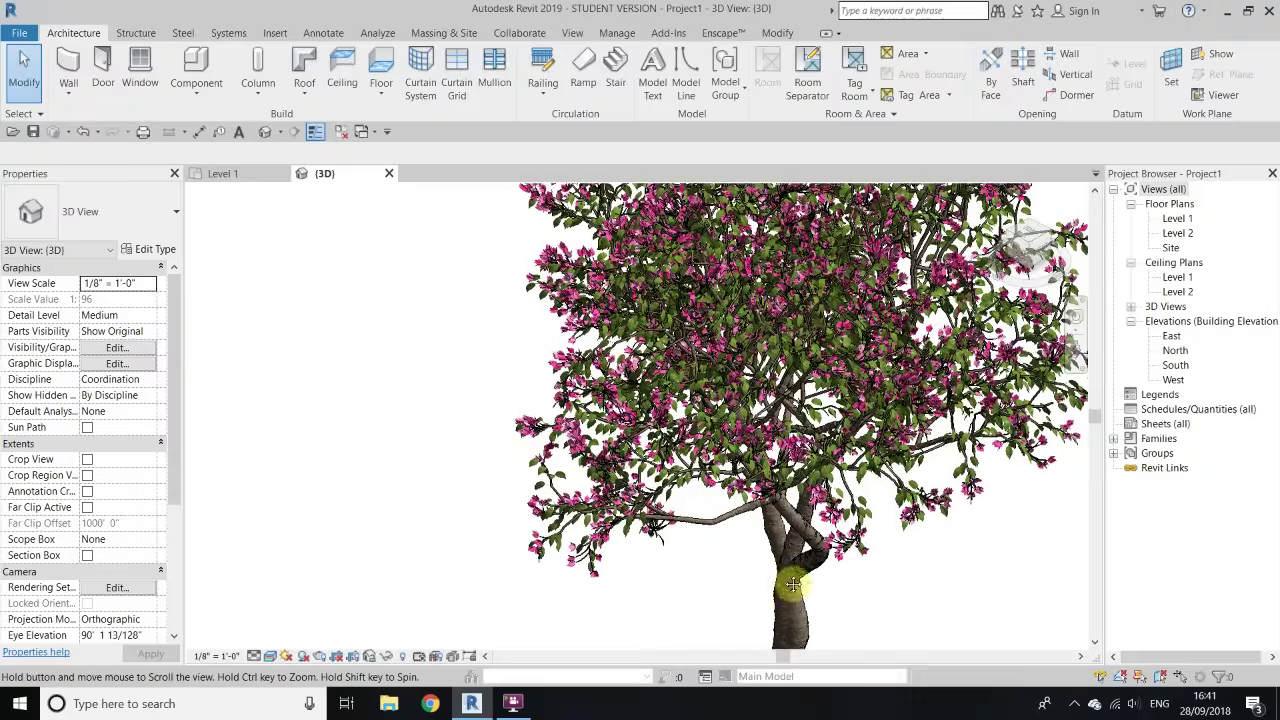
scroll(990, 520, "down", 2)
scroll(800, 330, "down", 5)
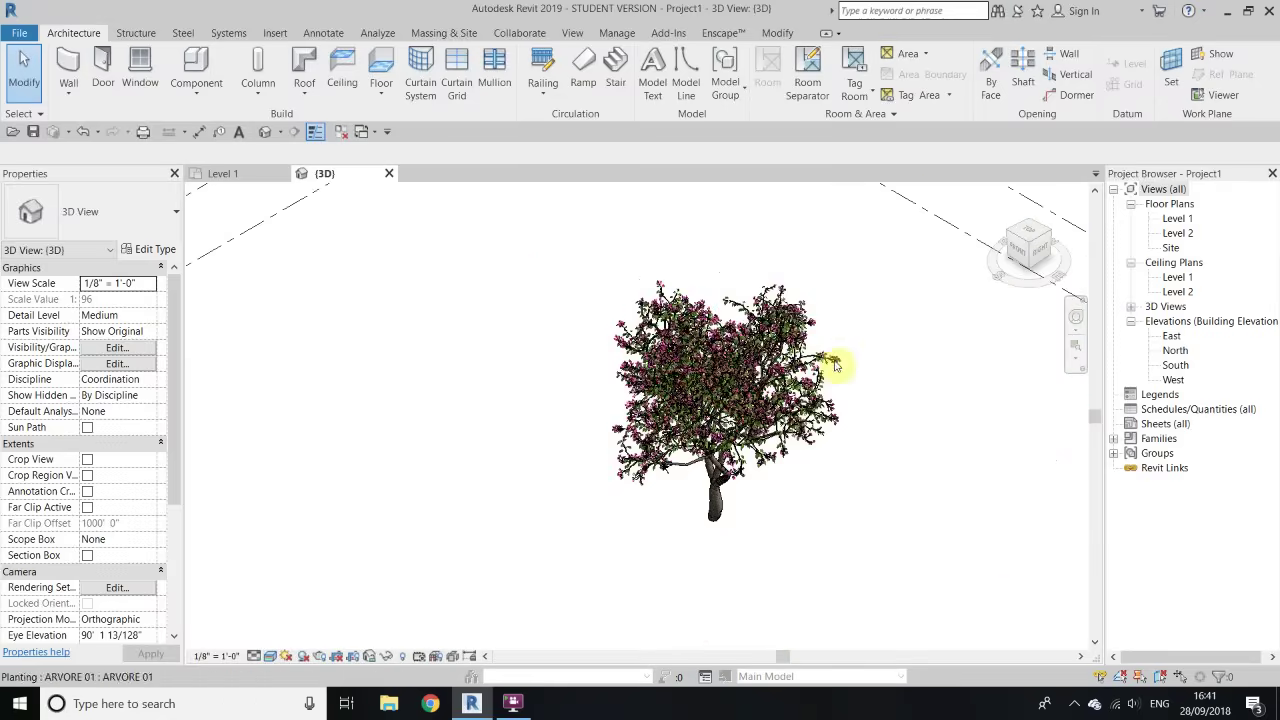
scroll(709, 523, "up", 2)
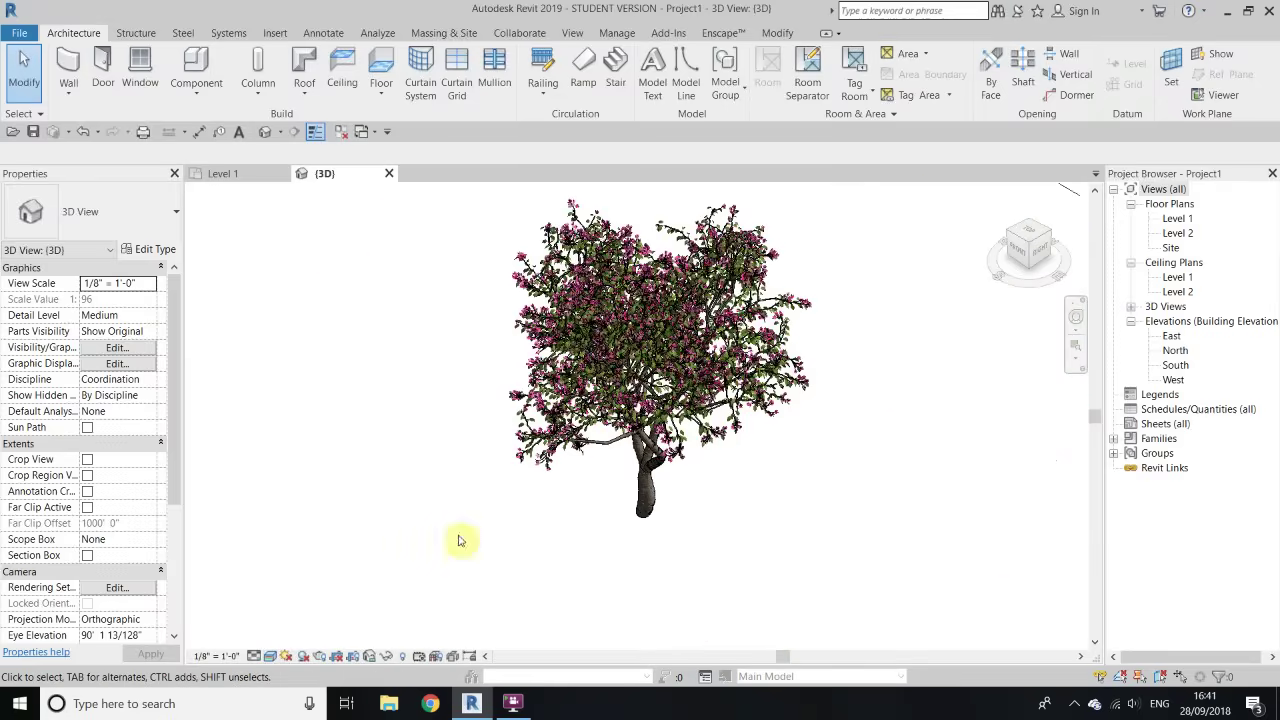
left_click_drag(304, 234, 705, 512)
left_click_drag(855, 559, 412, 436)
left_click(1228, 12)
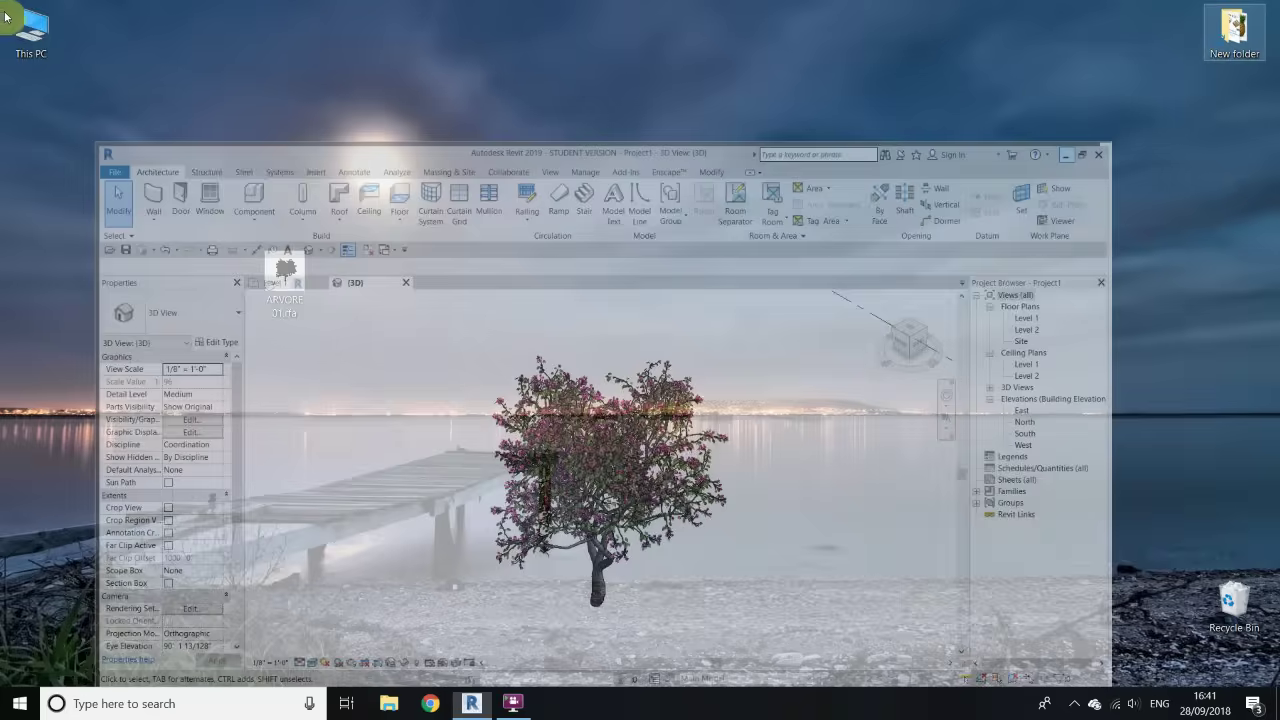
Check the ARVORE textures in C:\Revit Textures, then go back to This PC
key("super+e")
double_click(280, 336)
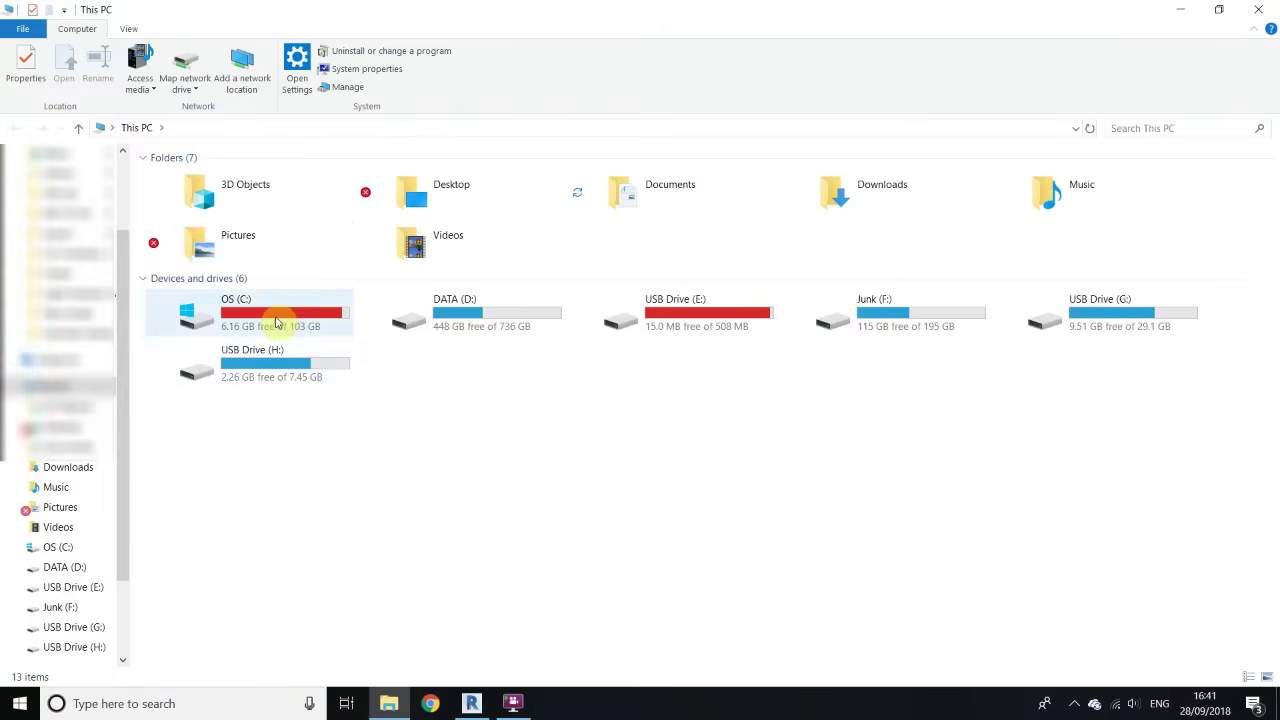
double_click(245, 313)
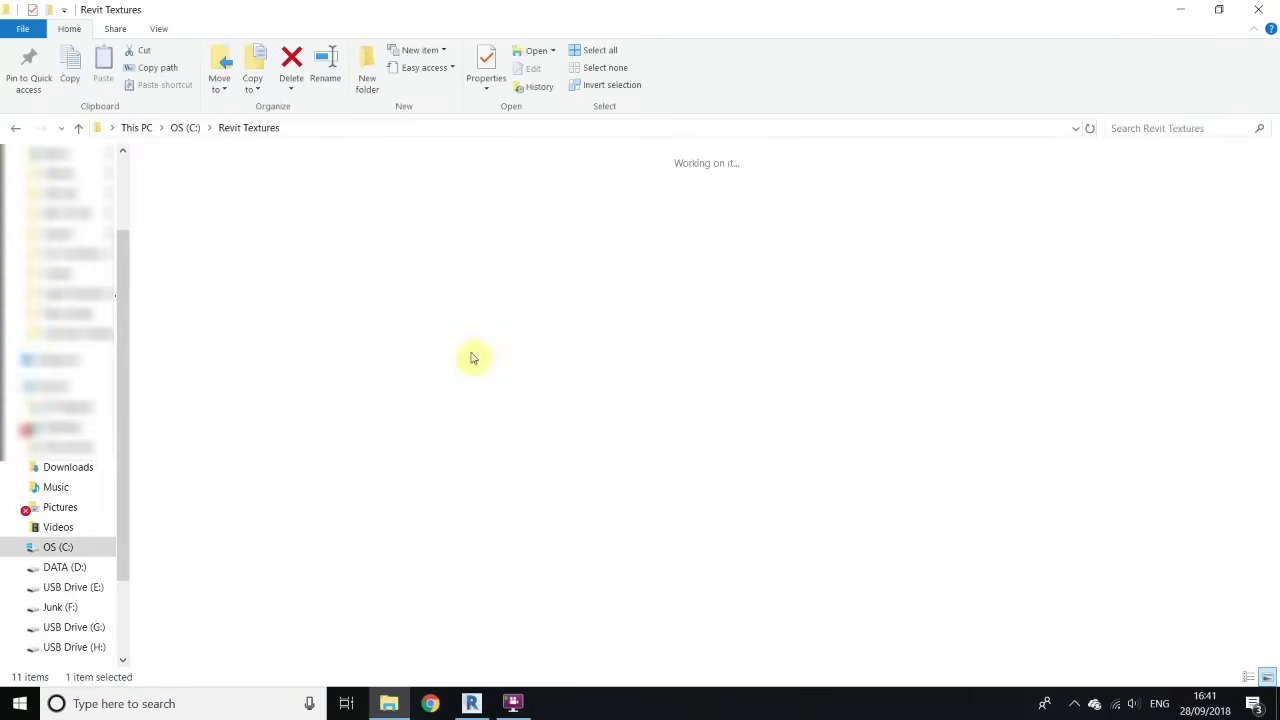
left_click(16, 128)
left_click(16, 128)
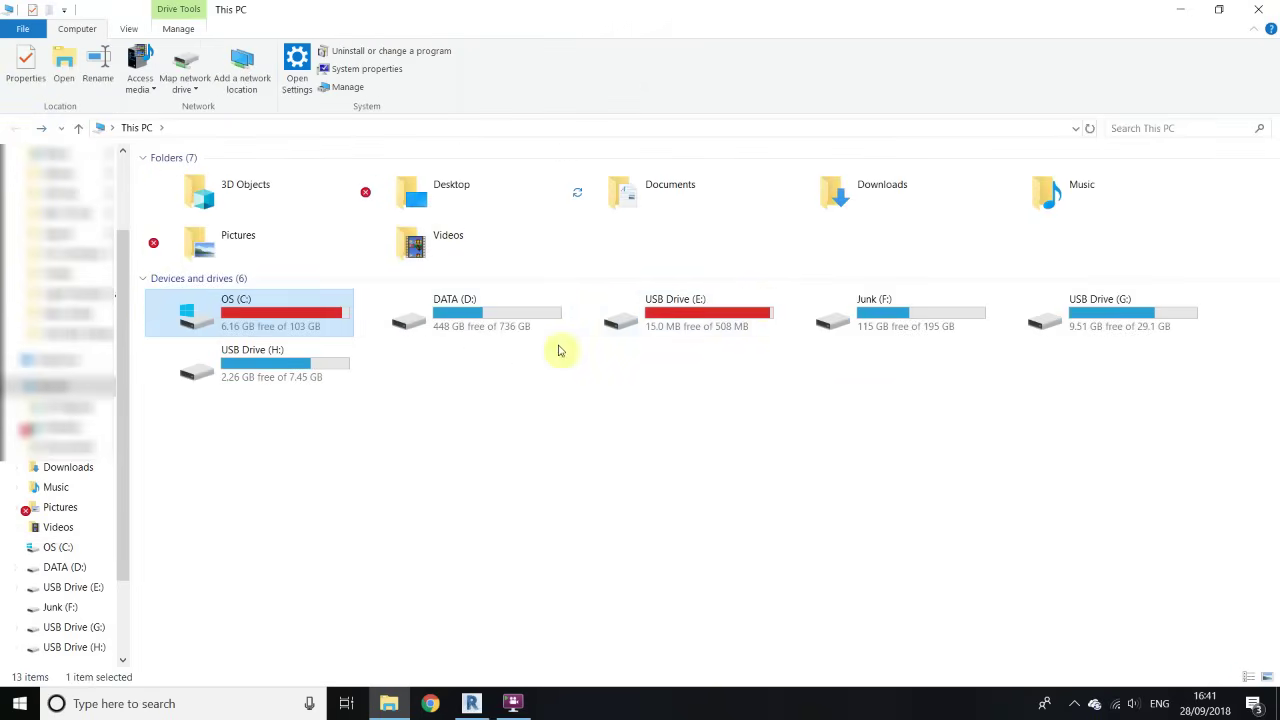
Reopen the OS (C:) drive to review its folders, then close File Explorer
double_click(282, 330)
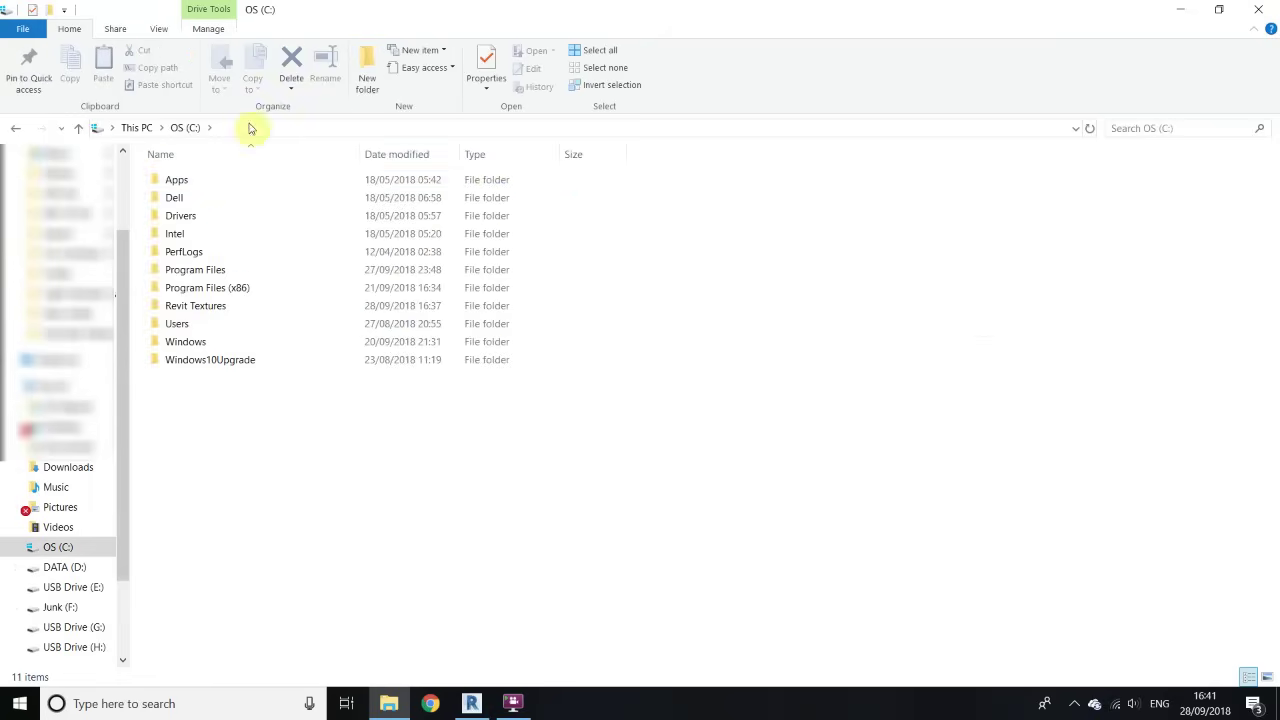
left_click_drag(800, 200, 836, 393)
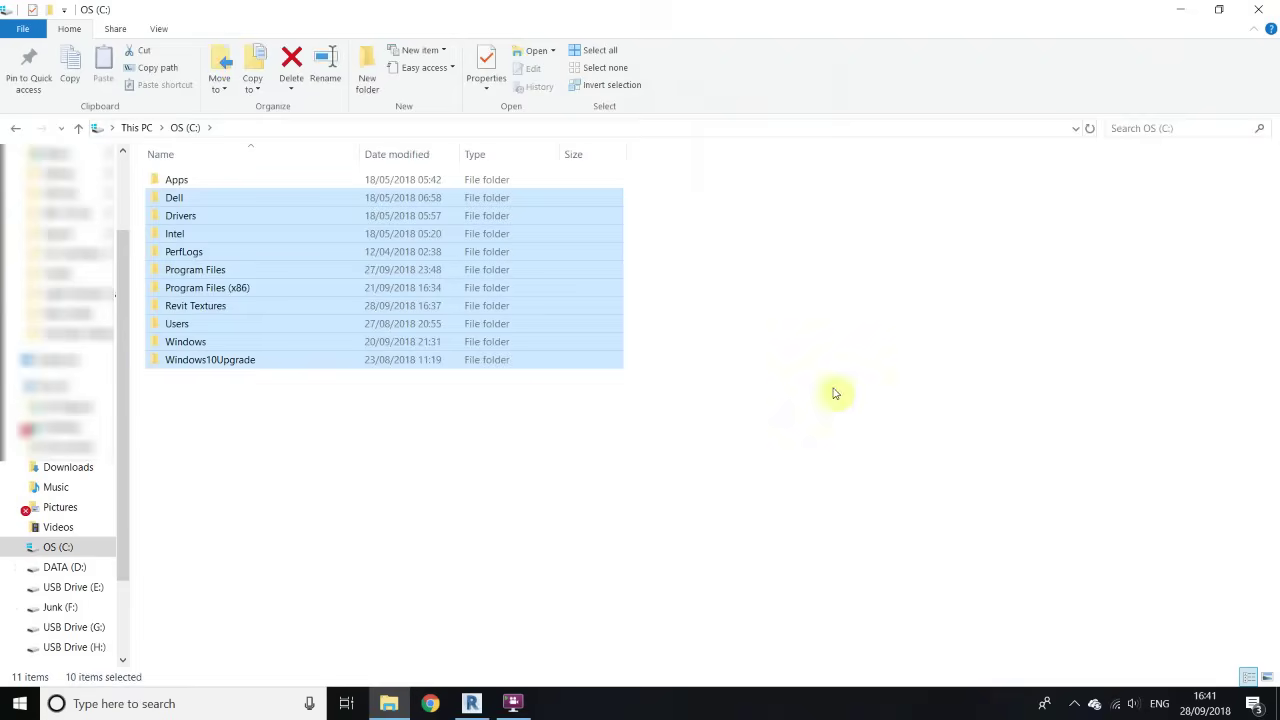
left_click(300, 603)
left_click(1258, 9)
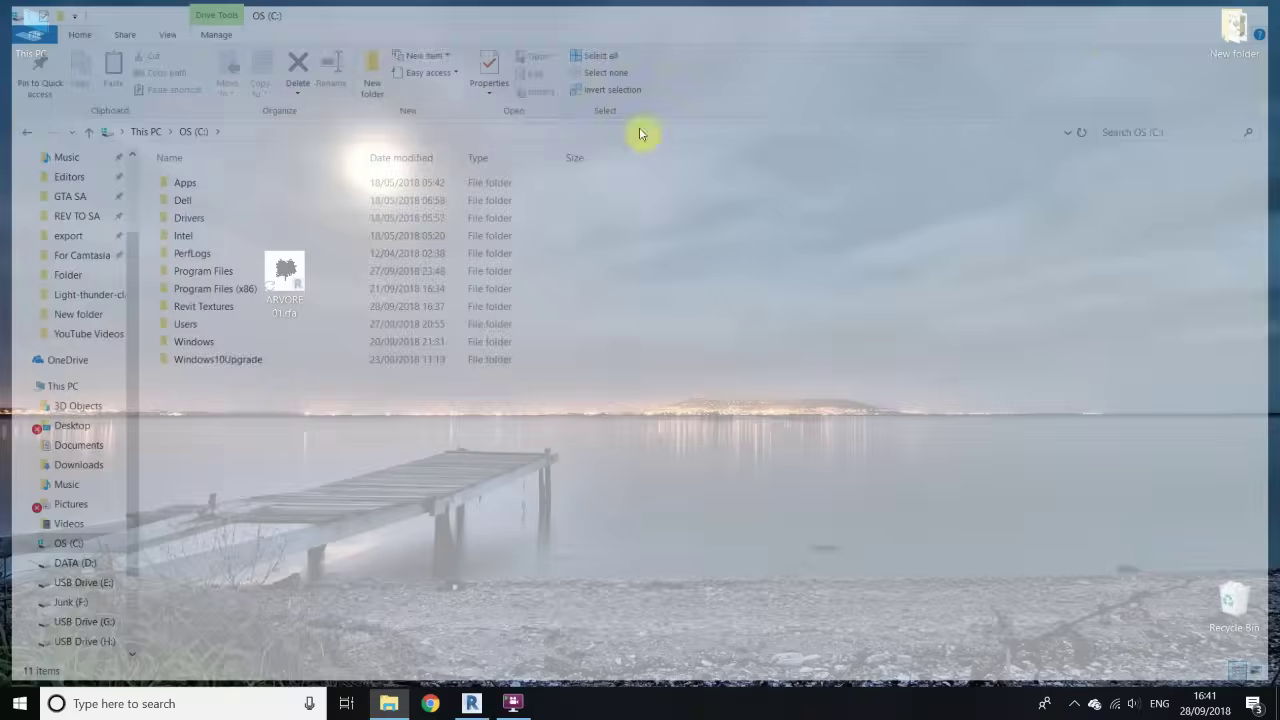